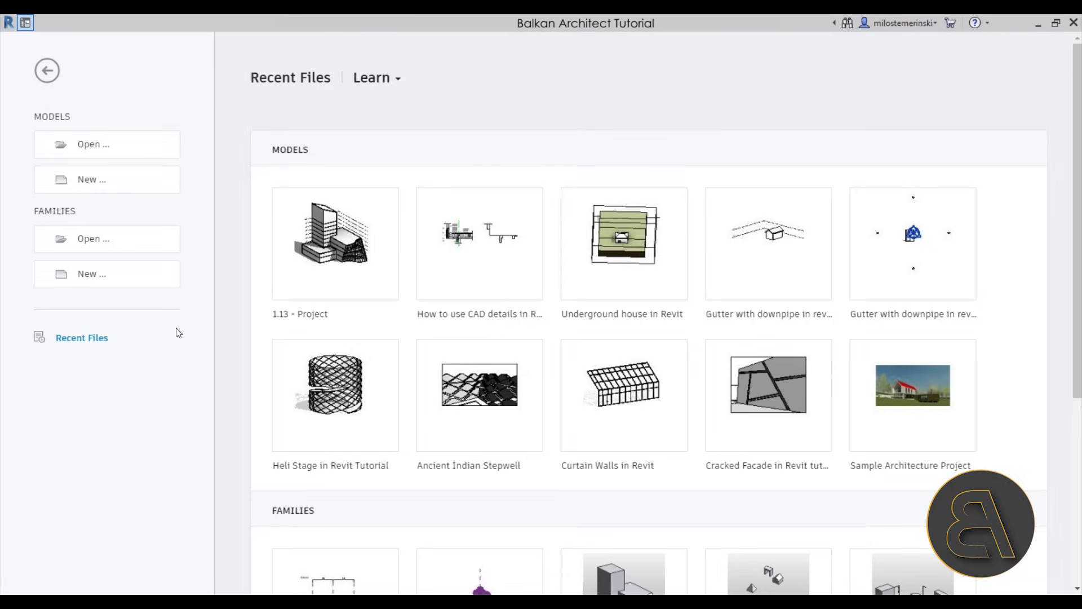
Create a new family from the Metric Curtain Wall Panel.rft template.
left_click(83, 275)
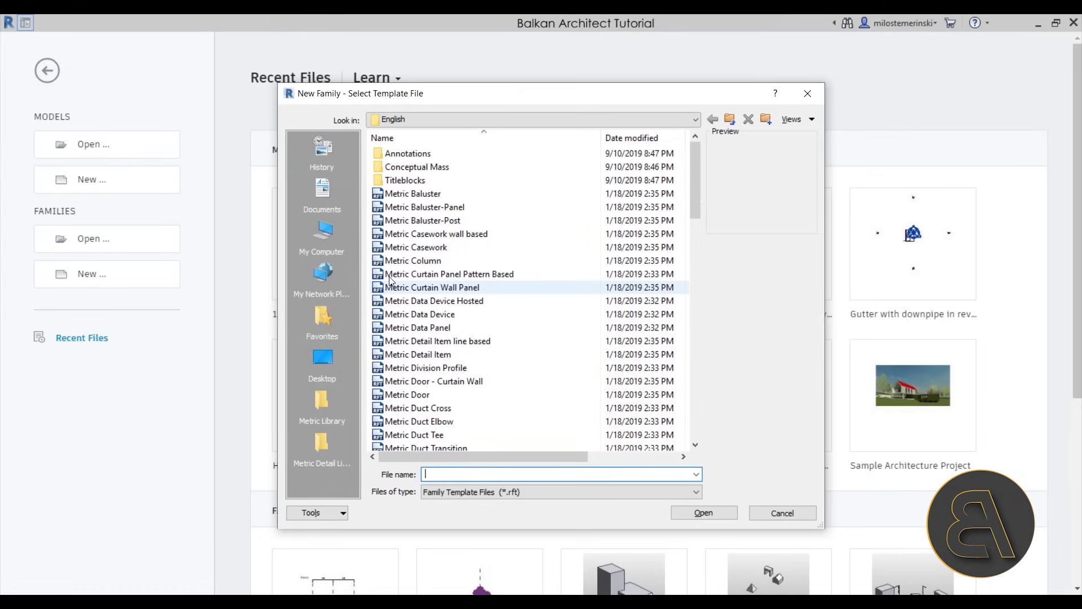
left_click(436, 290)
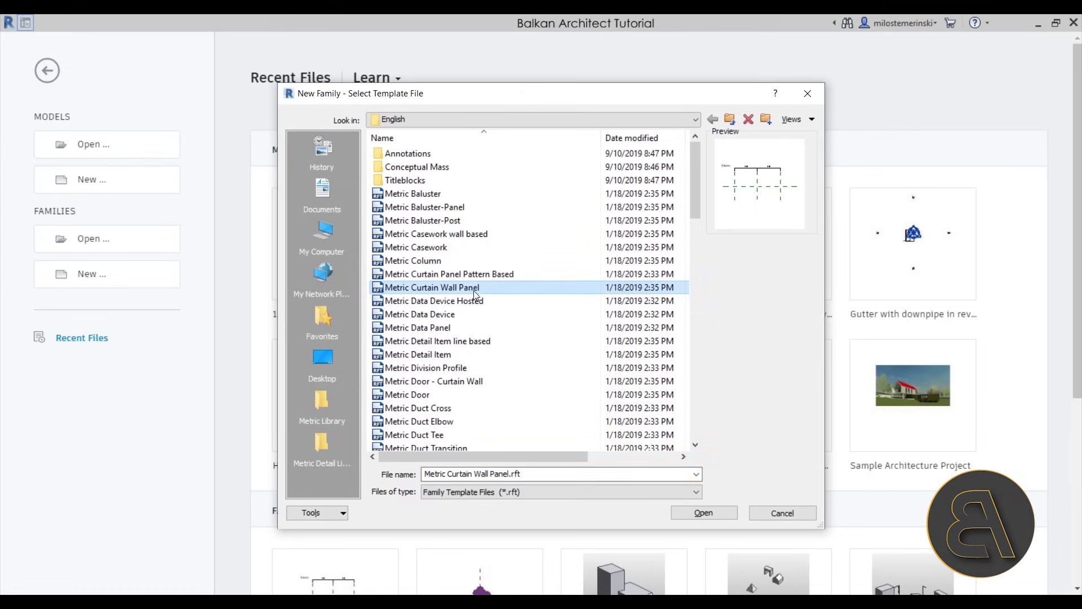
left_click(439, 276)
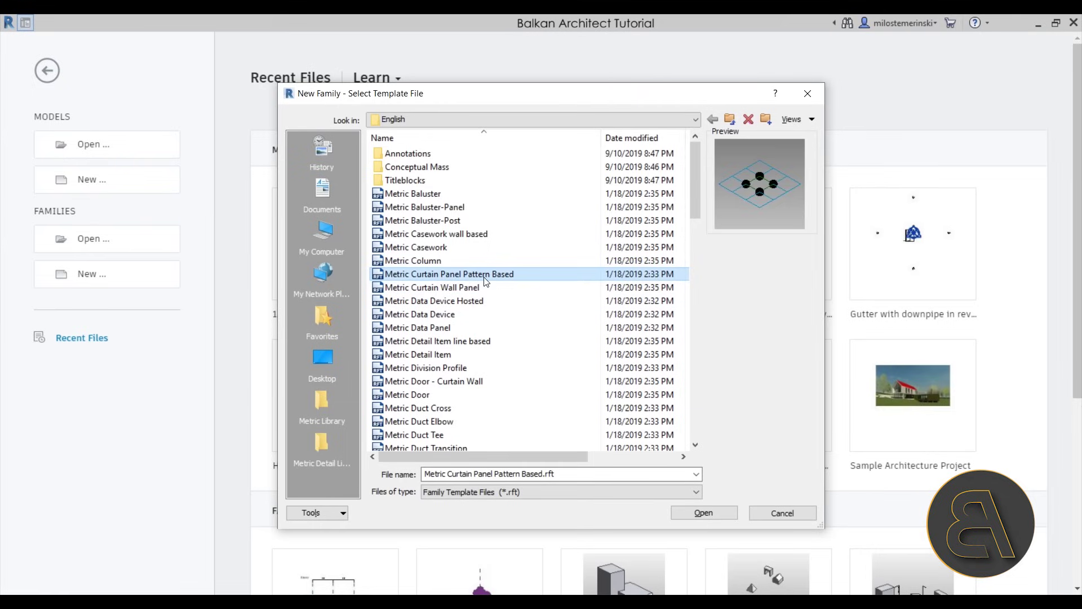
left_click(390, 288)
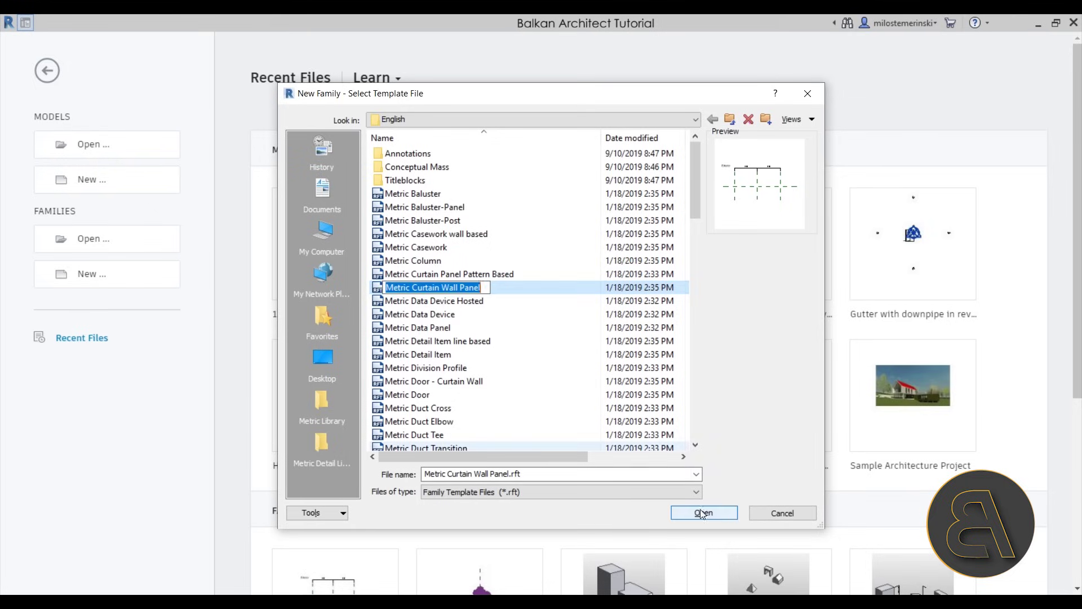
left_click(681, 510)
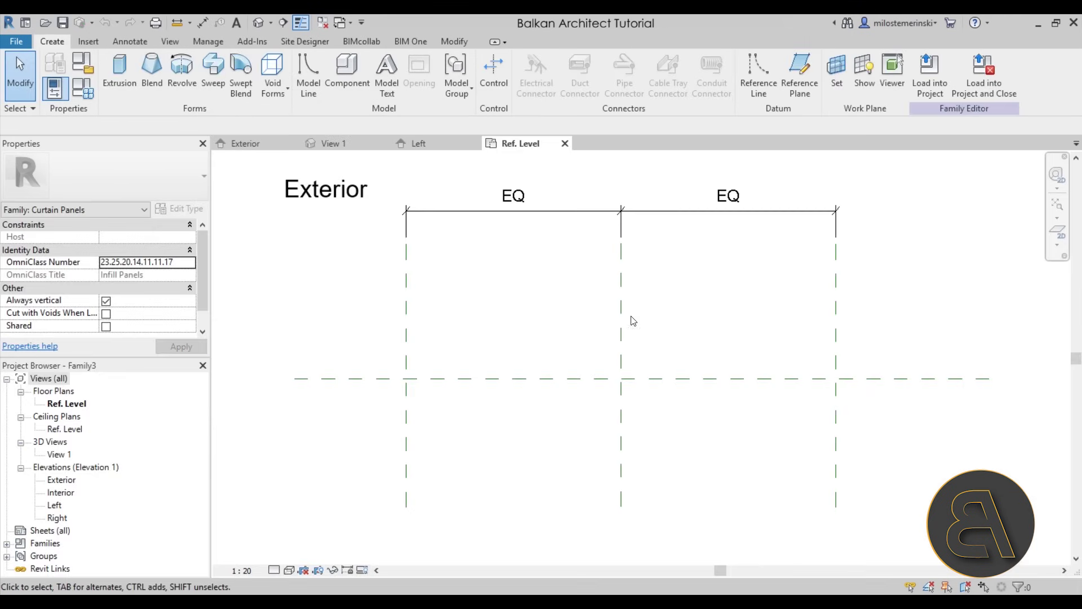
Drag the Right reference plane inward so the EQ-constrained left plane follows symmetrically.
scroll(652, 326, "down", 2)
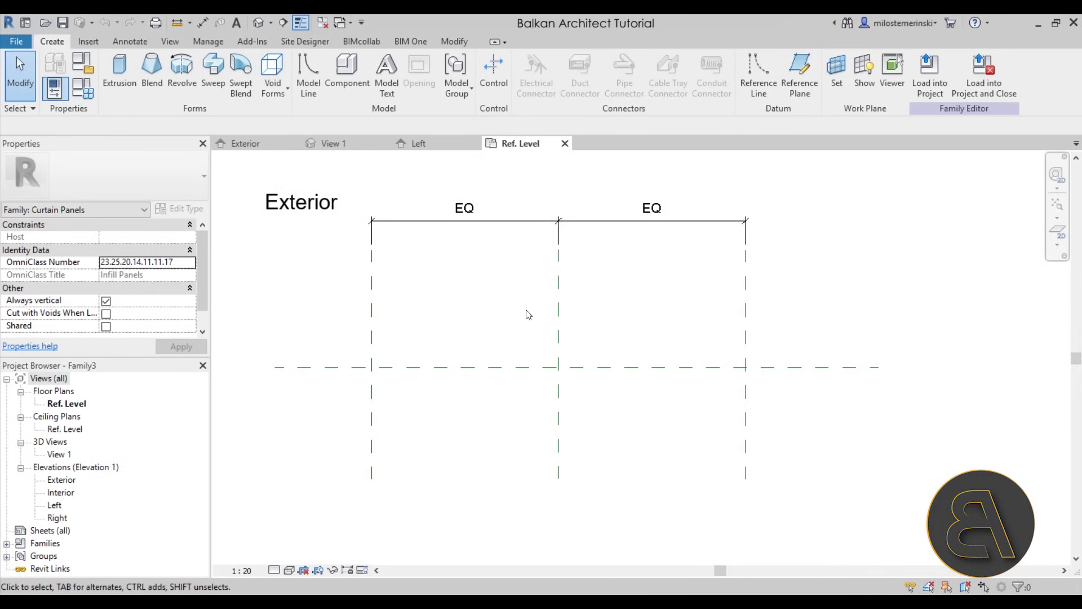
middle_click_drag(519, 299, 509, 308)
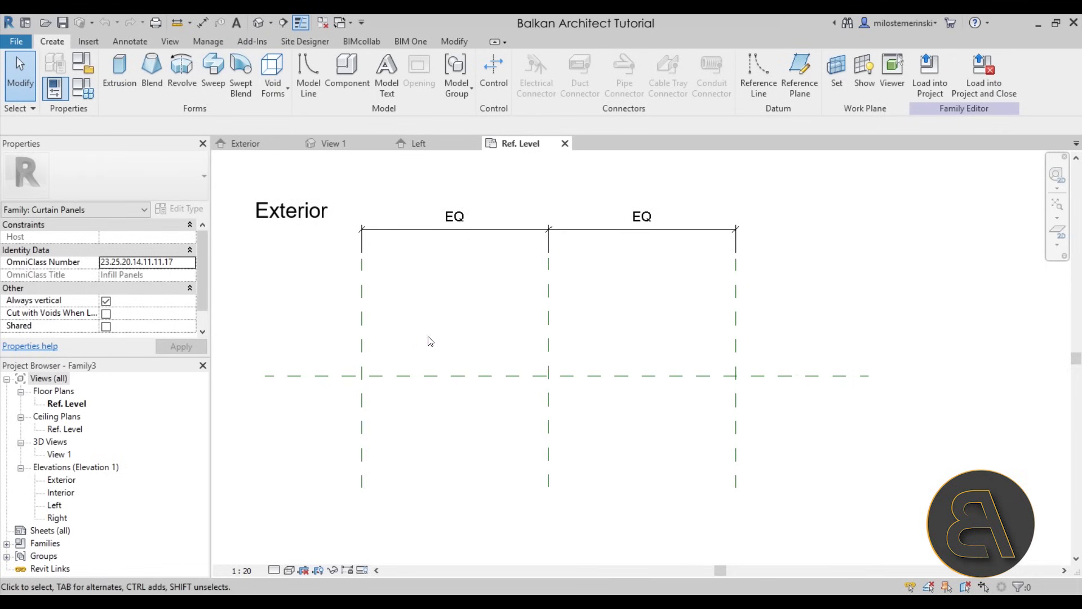
left_click_drag(736, 411, 714, 411)
left_click(645, 411)
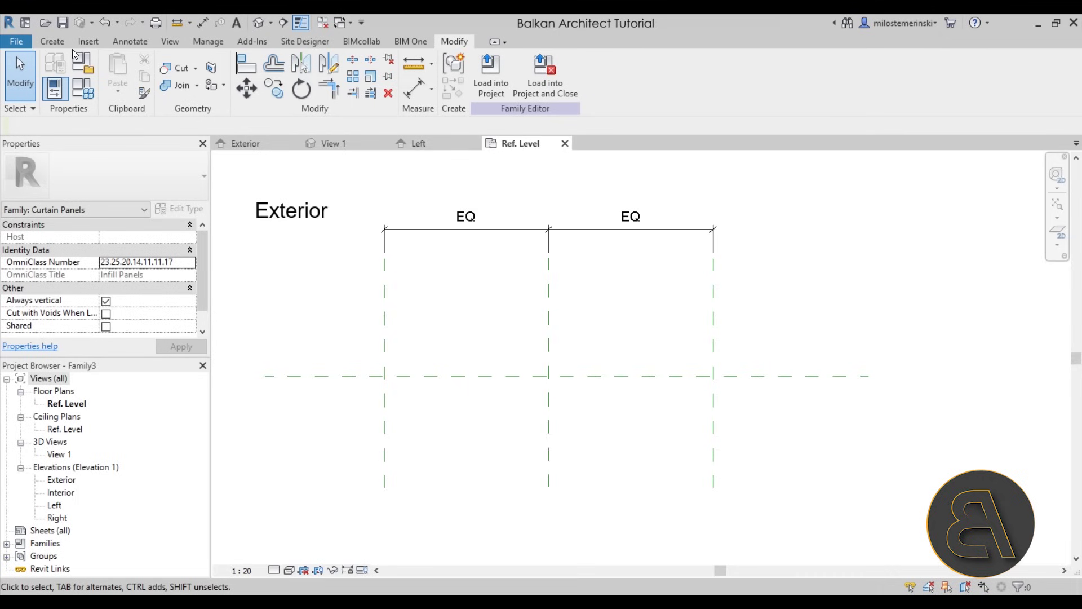
Start a 250-deep solid extrusion sketch and draw two vertical lines.
left_click(52, 41)
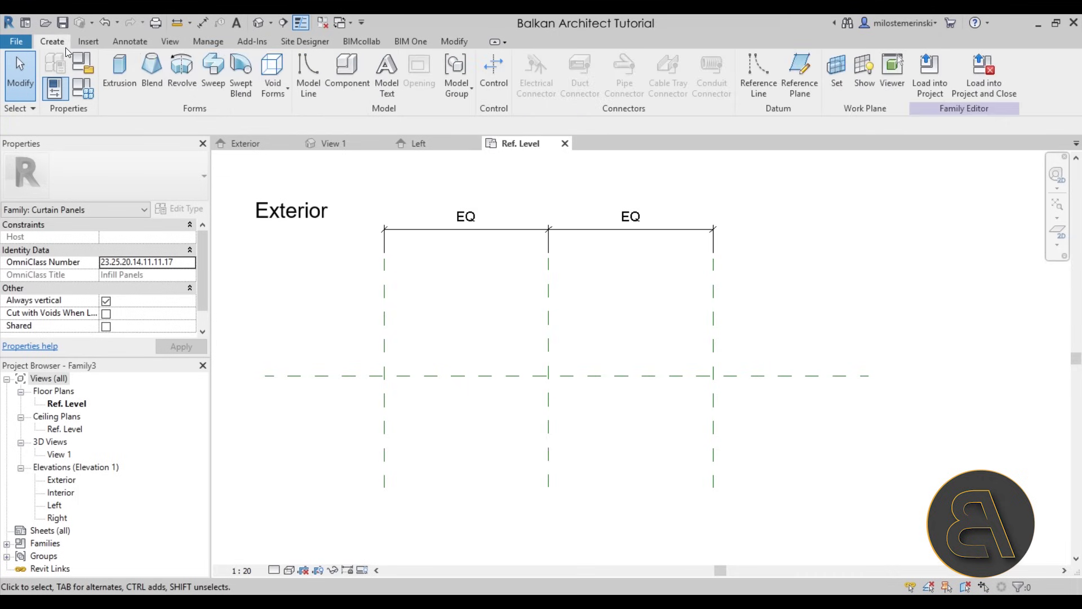
left_click(120, 89)
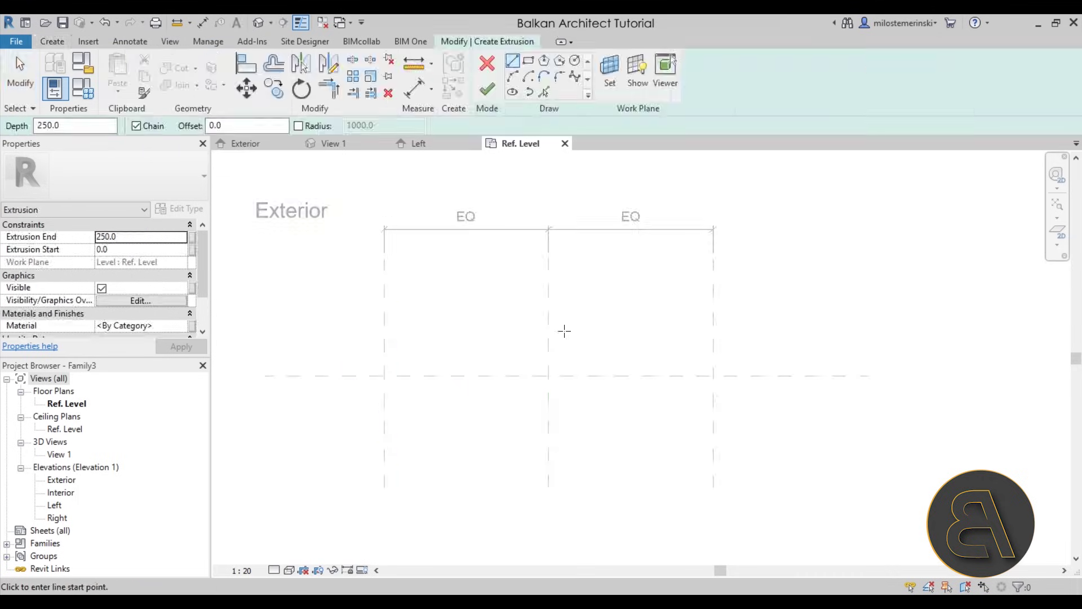
scroll(569, 347, "up", 4)
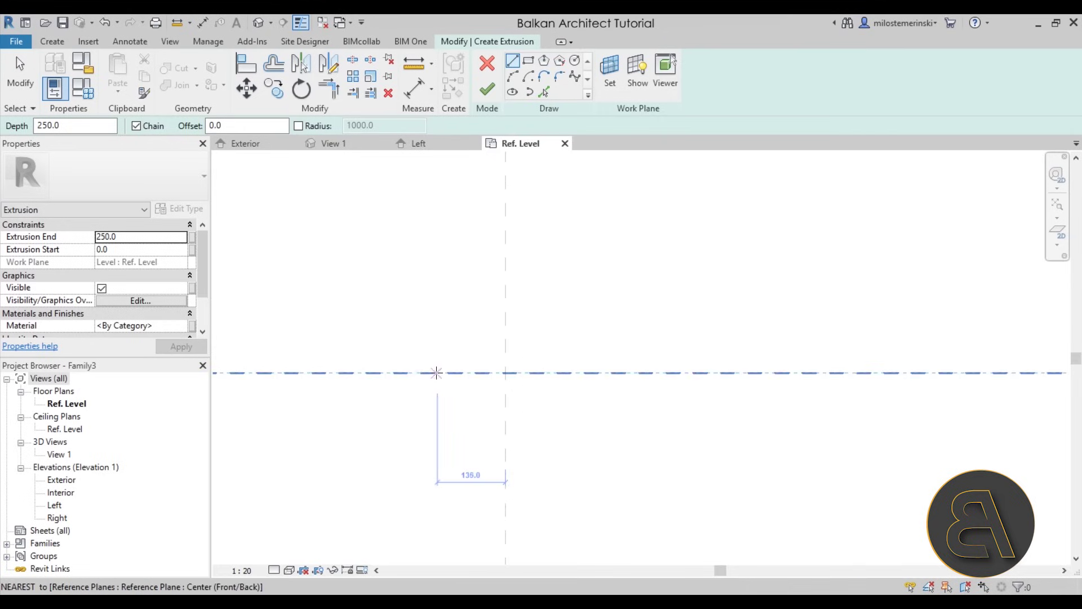
scroll(430, 372, "up", 2)
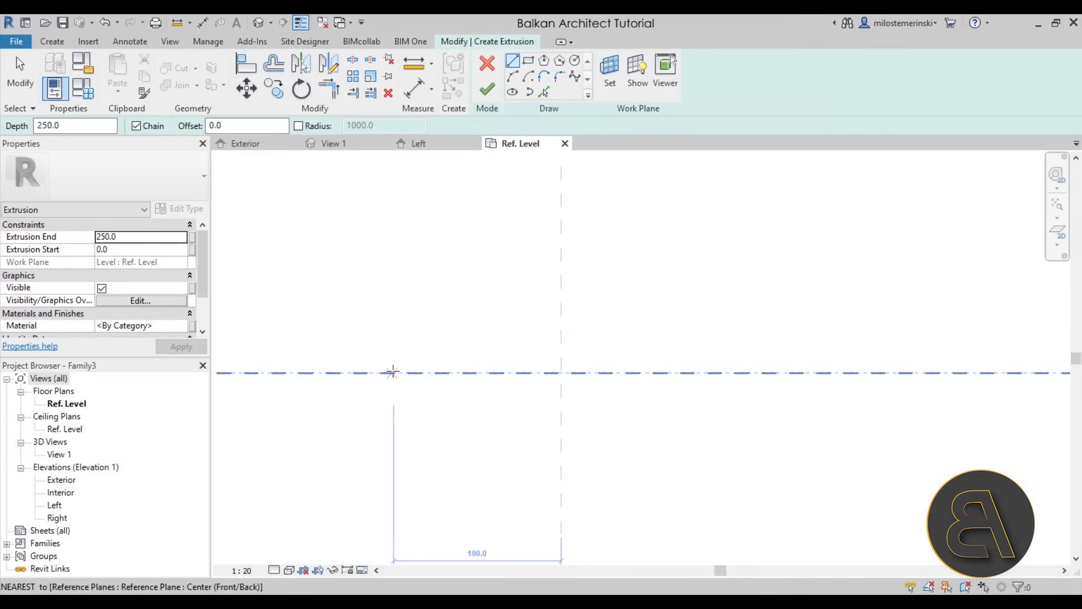
scroll(426, 355, "down", 2)
left_click(427, 261)
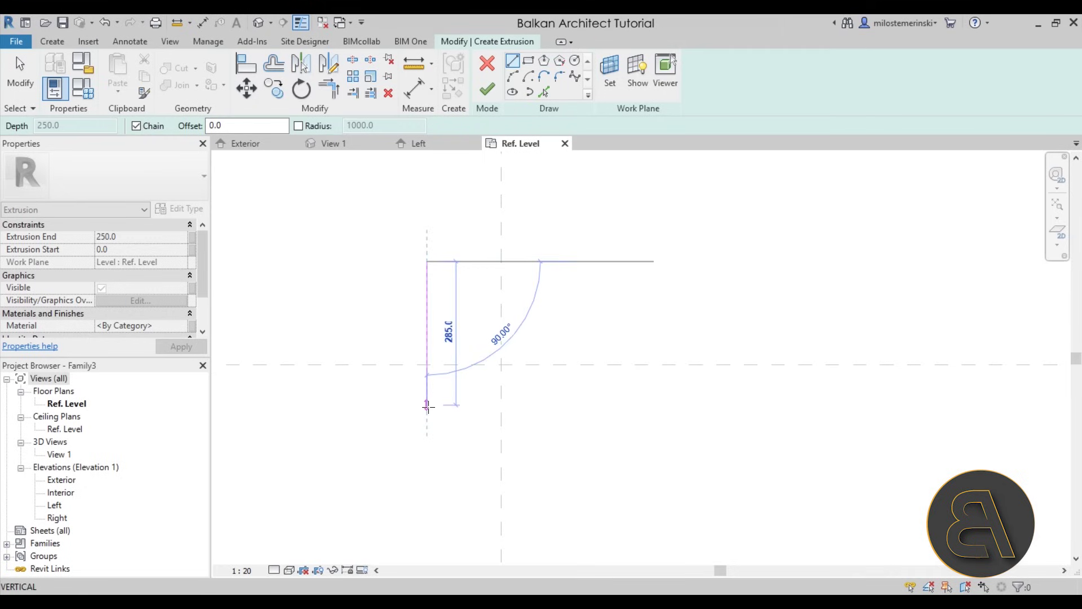
left_click(427, 425)
key("Escape")
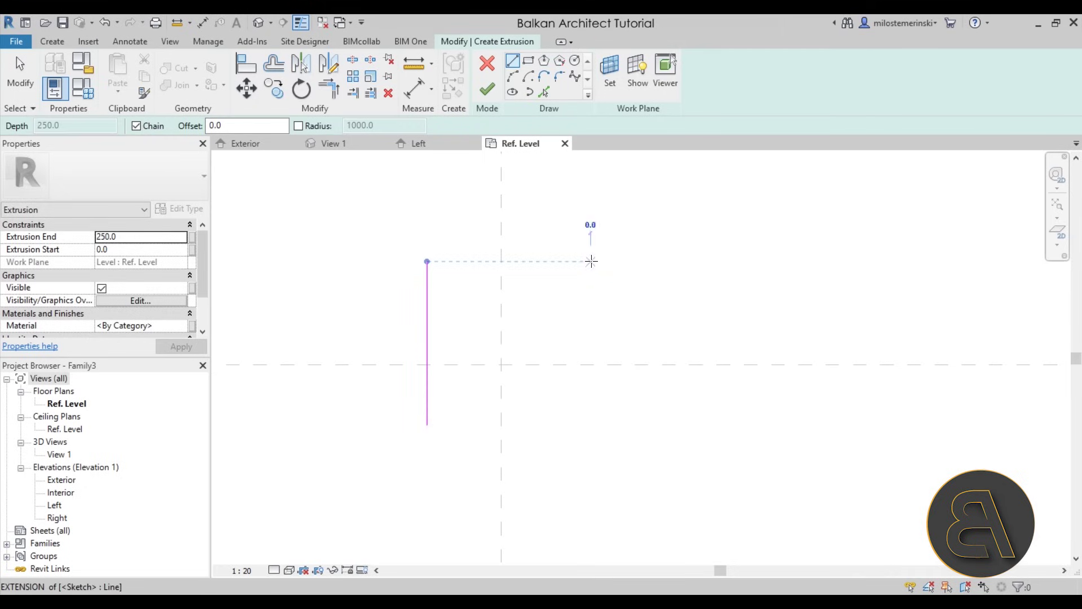
left_click(591, 261)
left_click(591, 424)
key("Escape")
key("Escape")
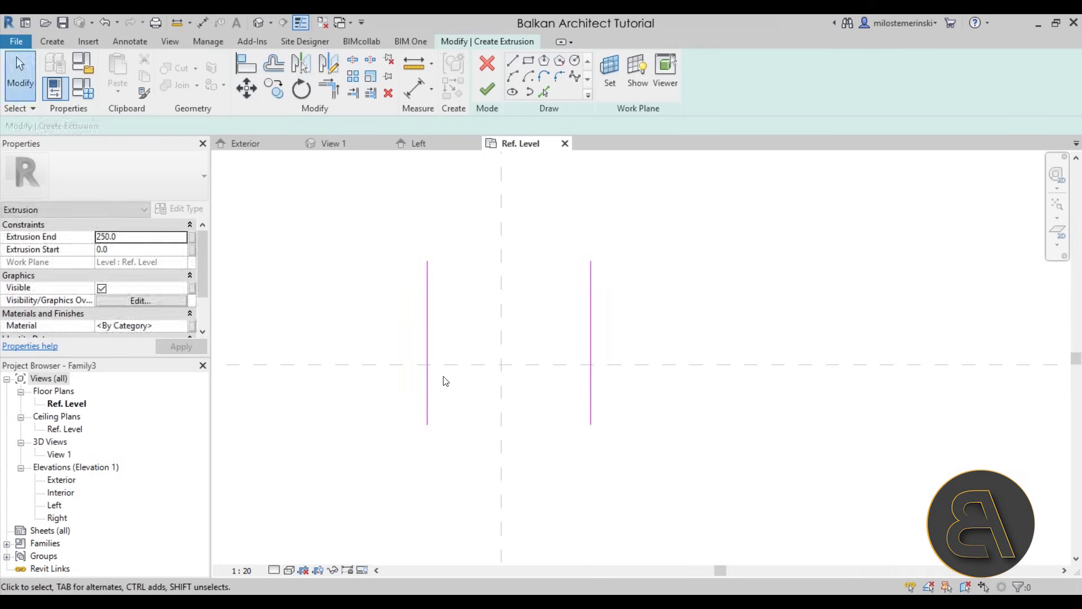
Place the left vertical line 75 from the centre plane, then delete that dimension.
left_click(428, 394)
left_click_drag(591, 241, 501, 308)
left_click(462, 230)
type("75")
key("Return")
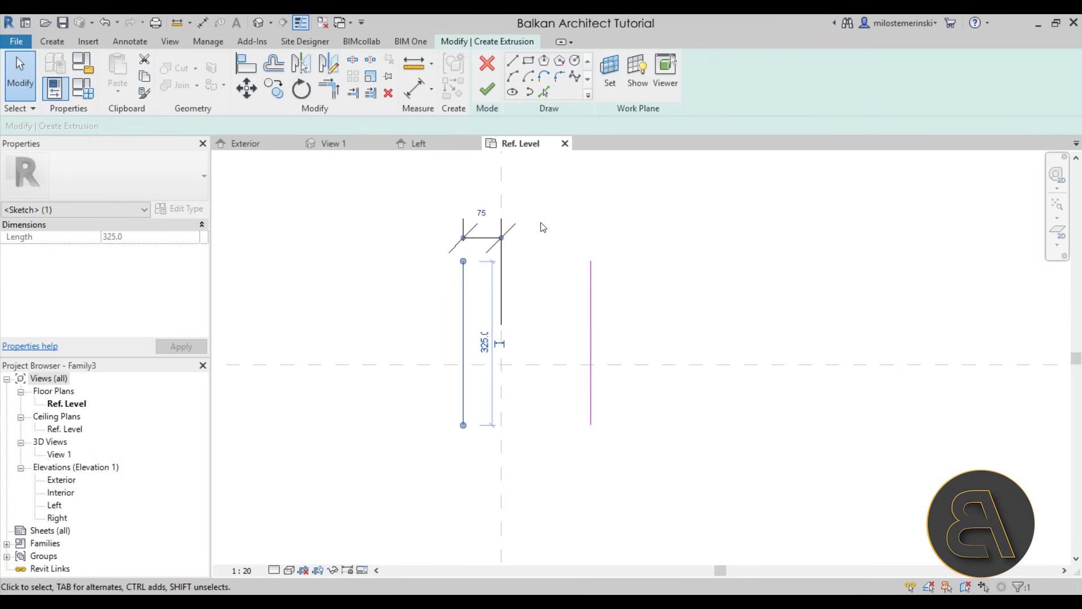
left_click(507, 236)
left_click(507, 237)
key("Delete")
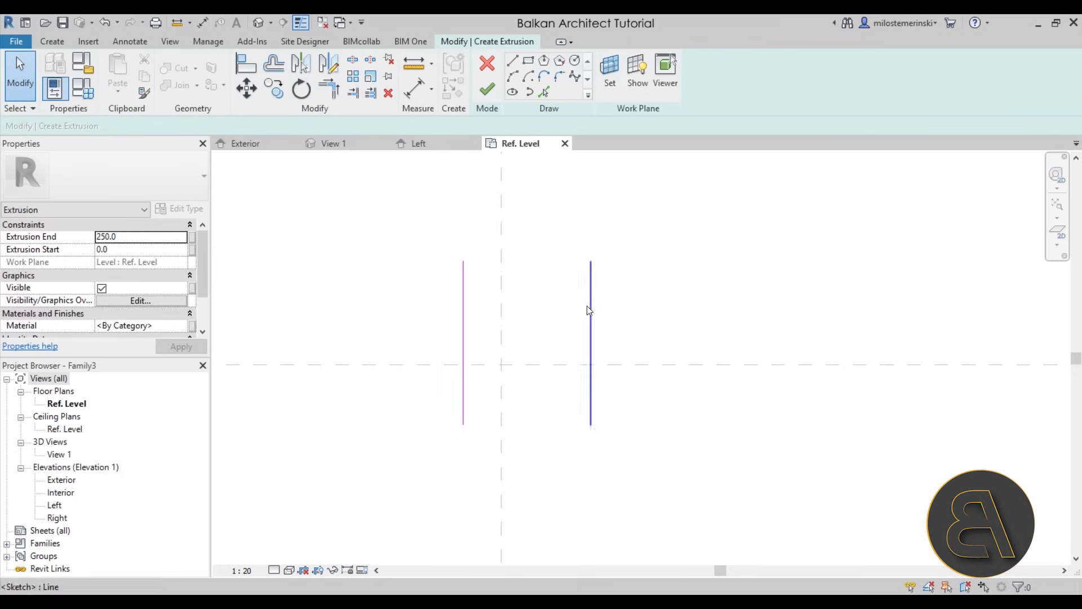
Set the spacing between the two vertical sketch lines to 150.
left_click(591, 314)
left_click(526, 441)
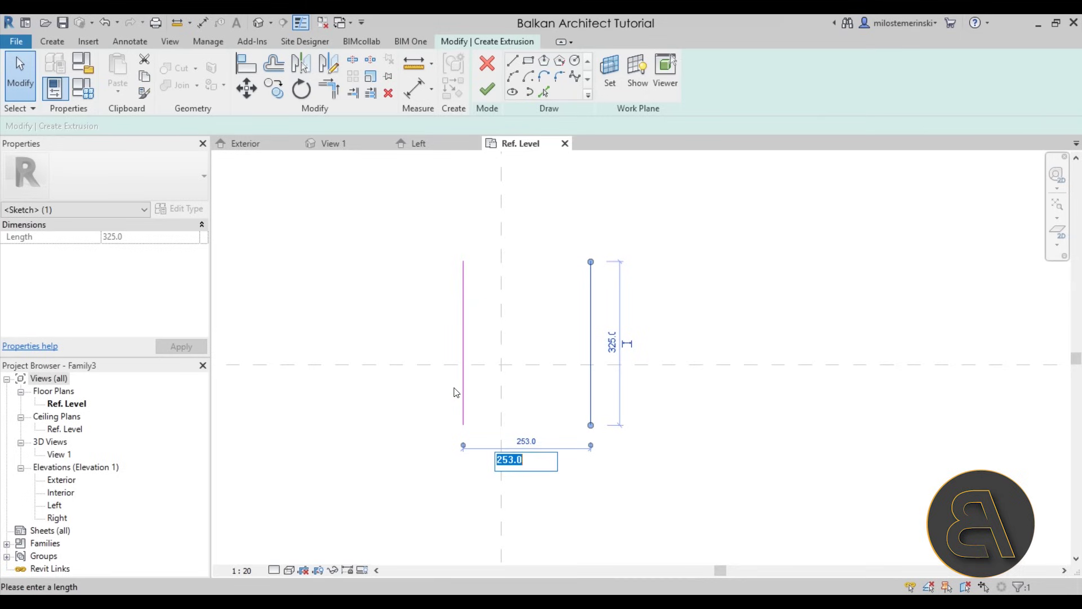
type("150")
key("Return")
left_click(503, 386)
scroll(475, 375, "up", 2)
scroll(455, 400, "down", 1)
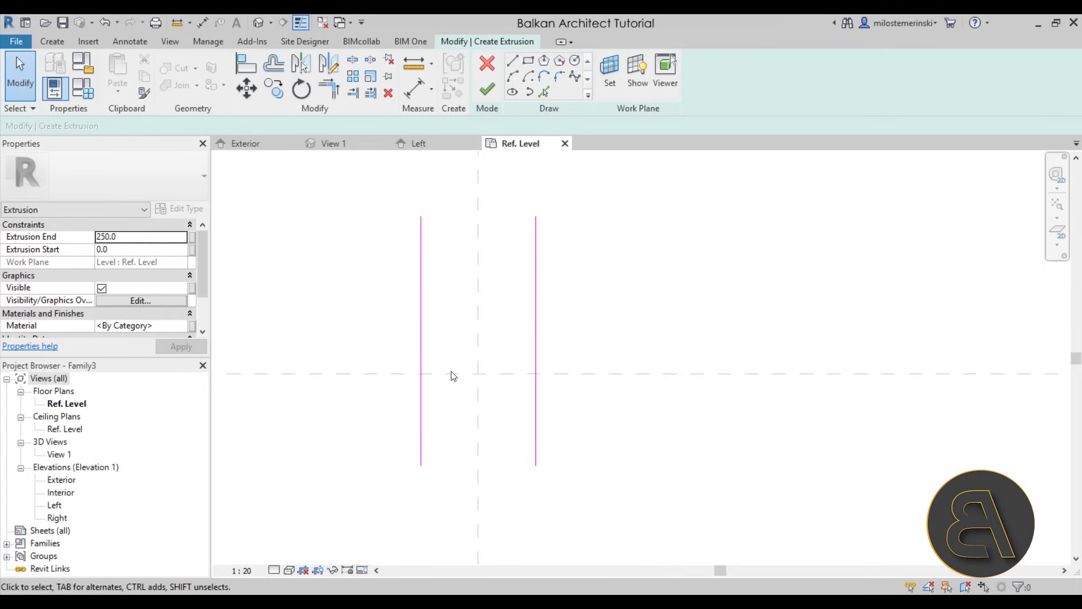
scroll(454, 376, "up", 3)
Draw the flat base, a 60° rising side, the flat top and a falling side.
left_click(512, 60)
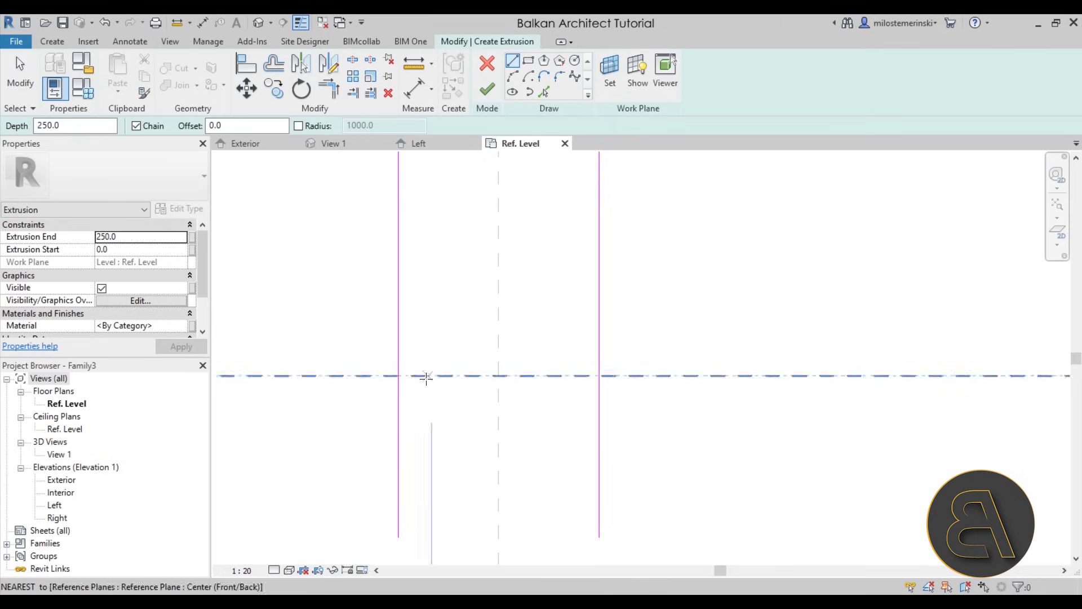
left_click(399, 374)
scroll(445, 375, "up", 2)
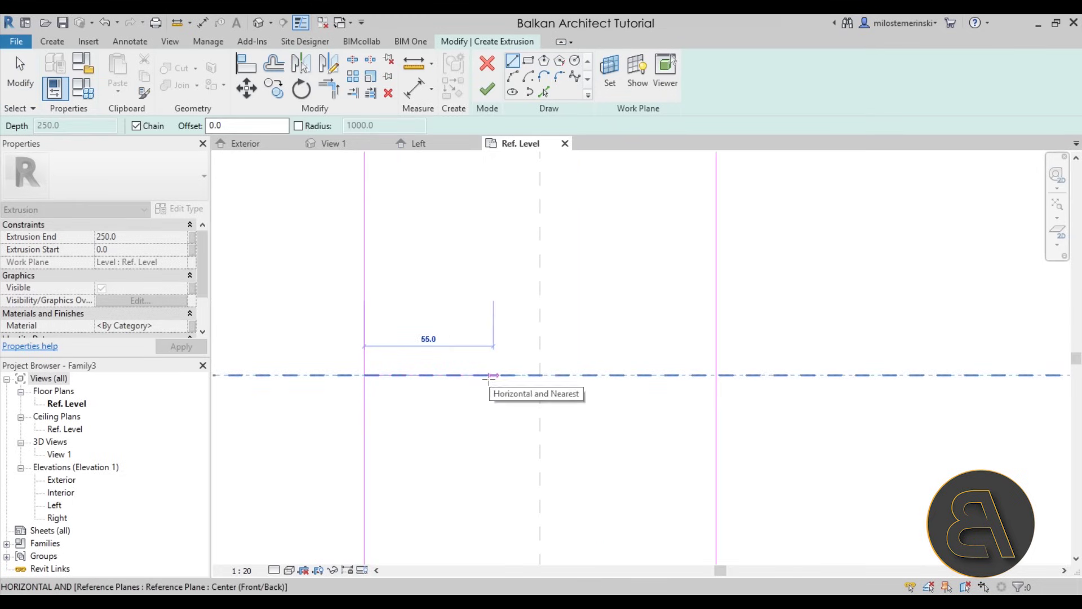
left_click(505, 375)
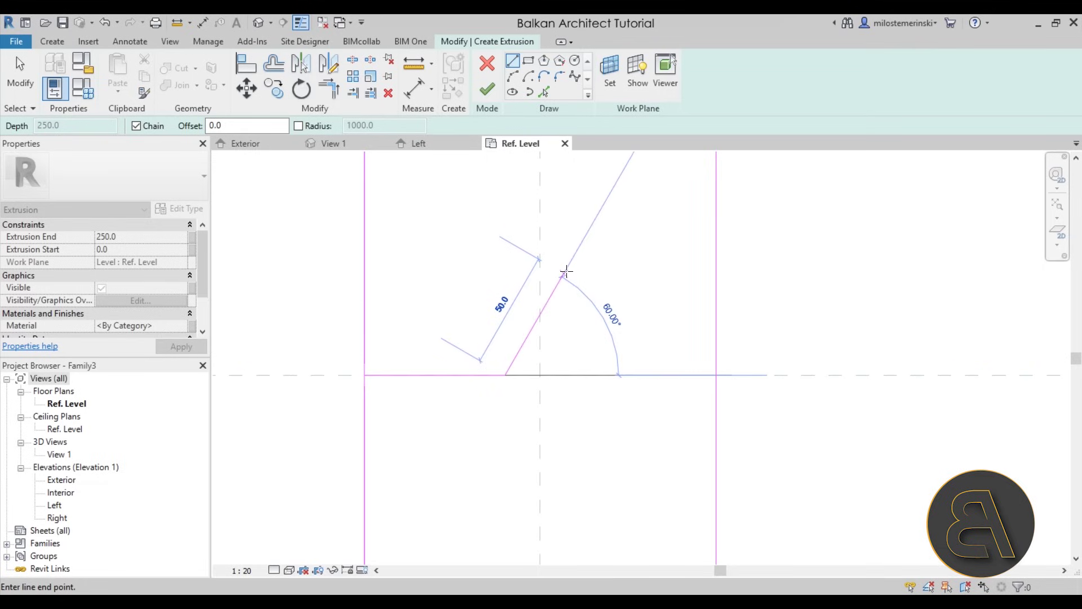
left_click(565, 274)
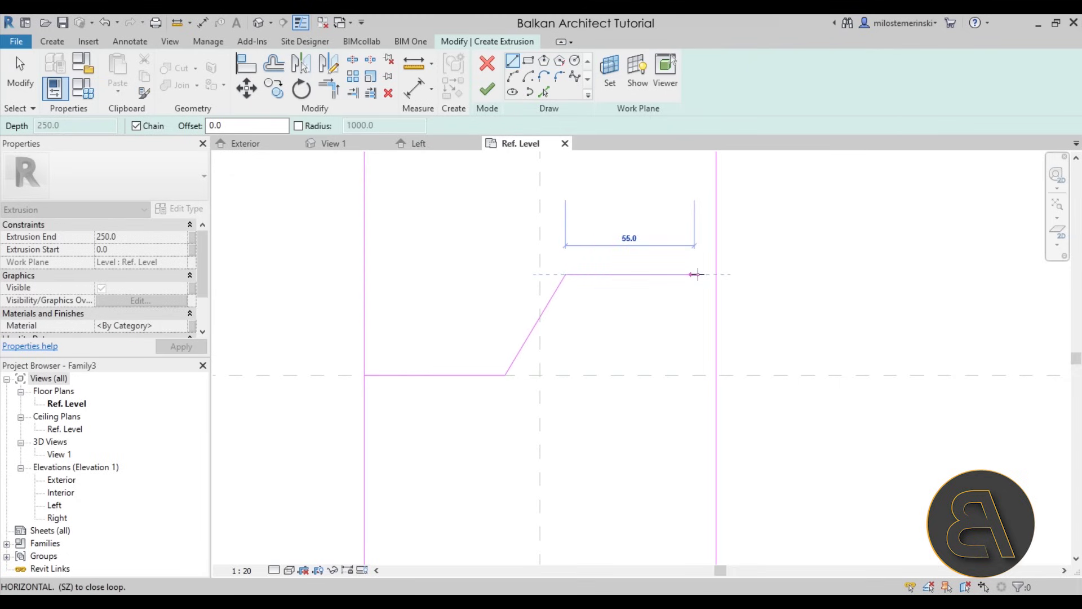
left_click(715, 275)
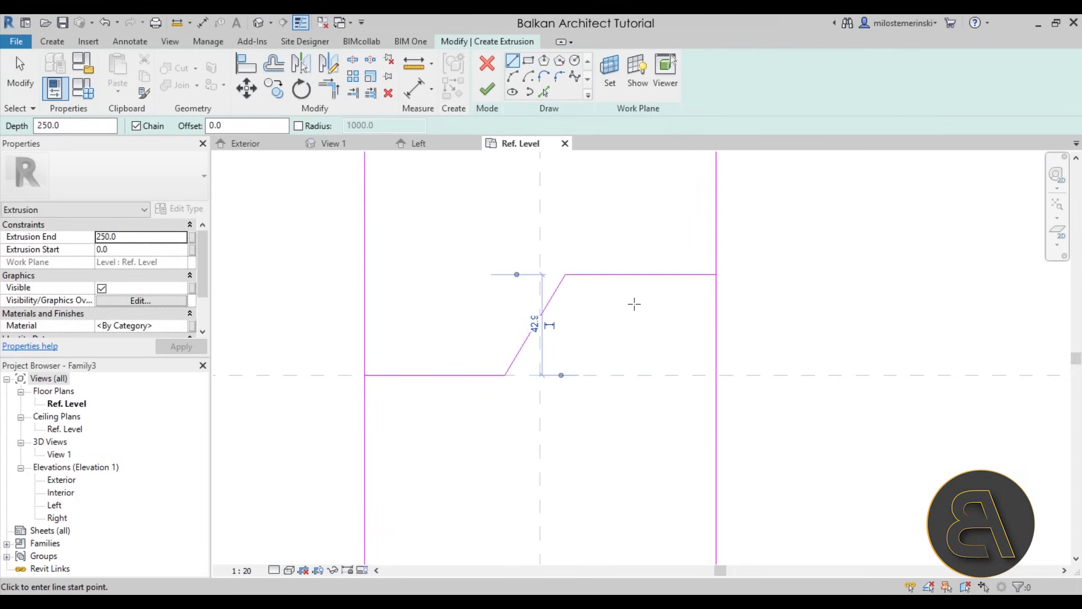
left_click(657, 274)
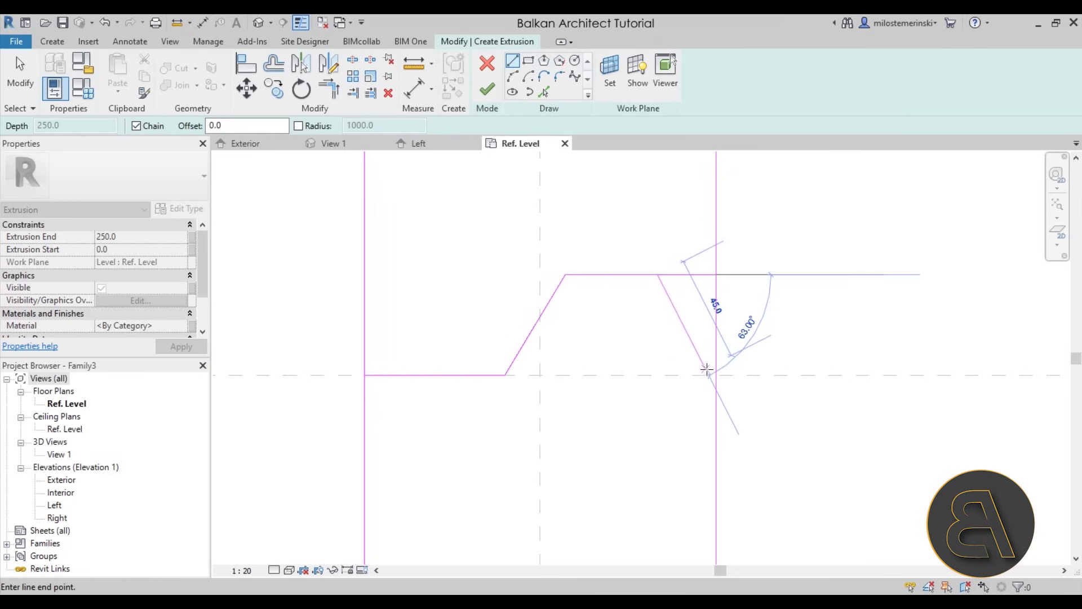
left_click(711, 367)
key("Escape")
key("Escape")
Shift the falling side left and shorten the top line to meet it.
left_click(680, 315)
left_click_drag(680, 316, 660, 319)
key("Escape")
left_click(660, 281)
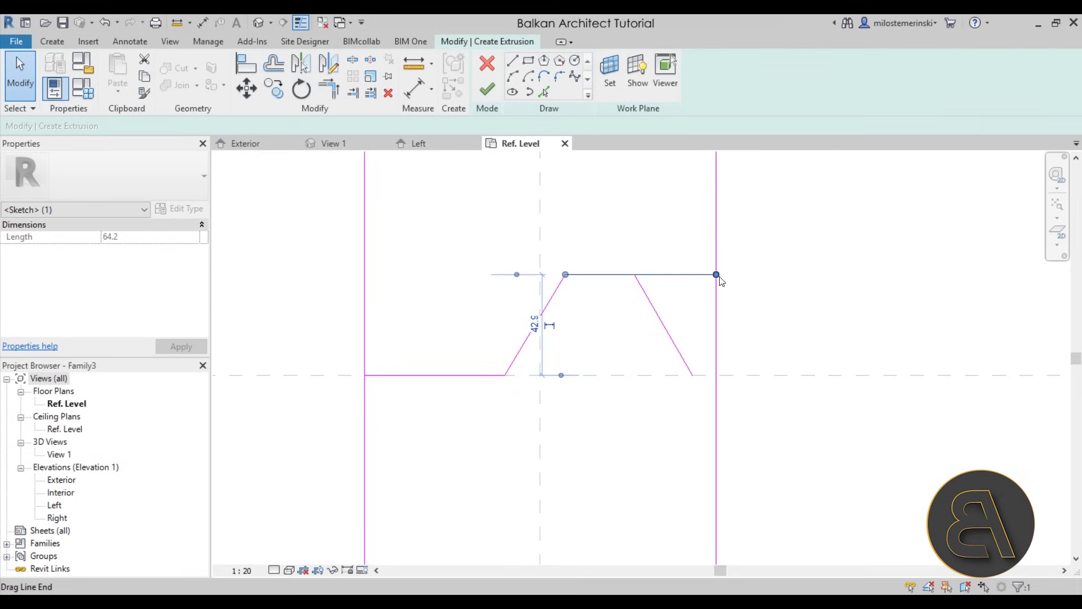
left_click_drag(716, 274, 634, 273)
key("Escape")
middle_click_drag(671, 343, 583, 346)
scroll(582, 347, "up", 1)
left_click(591, 345)
mouse_move(591, 345)
left_mouse_down()
mouse_move(613, 333)
mouse_move(626, 370)
left_mouse_up()
scroll(699, 364, "up", 3)
Move (MV) the sloped line onto the reference plane intersection.
key("m")
key("v")
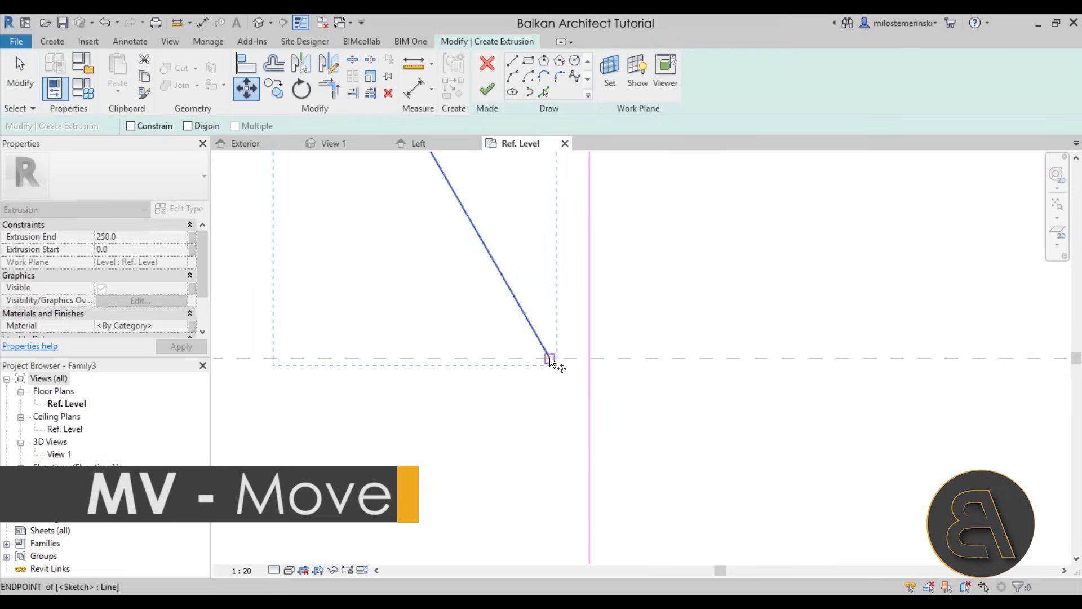
left_click(550, 357)
left_click(588, 357)
key("Escape")
scroll(679, 401, "down", 3)
scroll(662, 406, "down", 1)
middle_click_drag(588, 367, 563, 367)
scroll(554, 371, "up", 1)
Nudge the rising side into place and check the sloped side's length.
left_click(502, 363)
left_click_drag(486, 356, 493, 364)
left_click(441, 396)
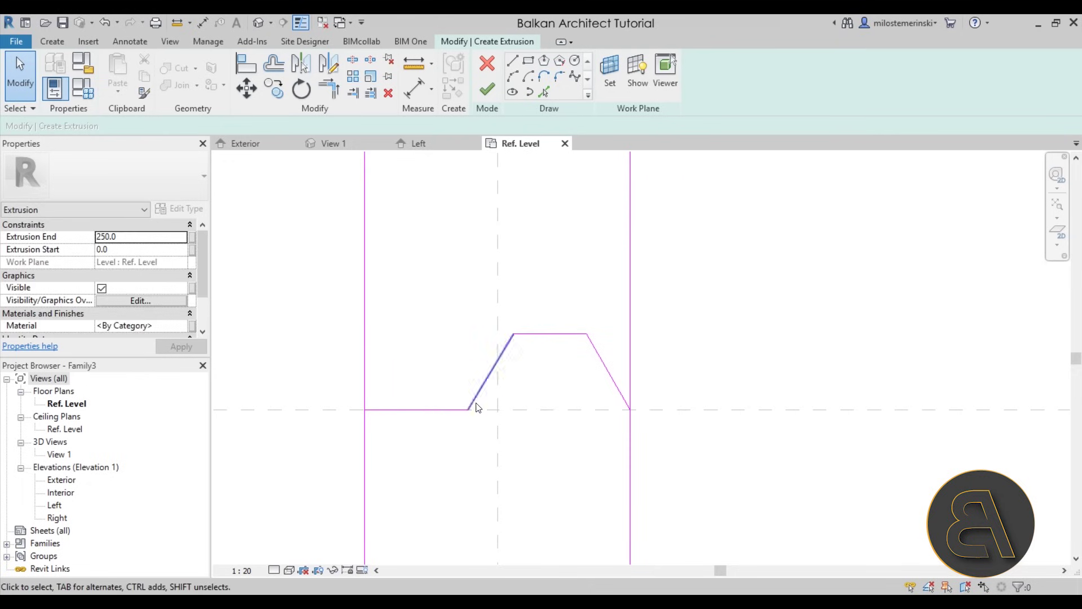
scroll(529, 403, "up", 2)
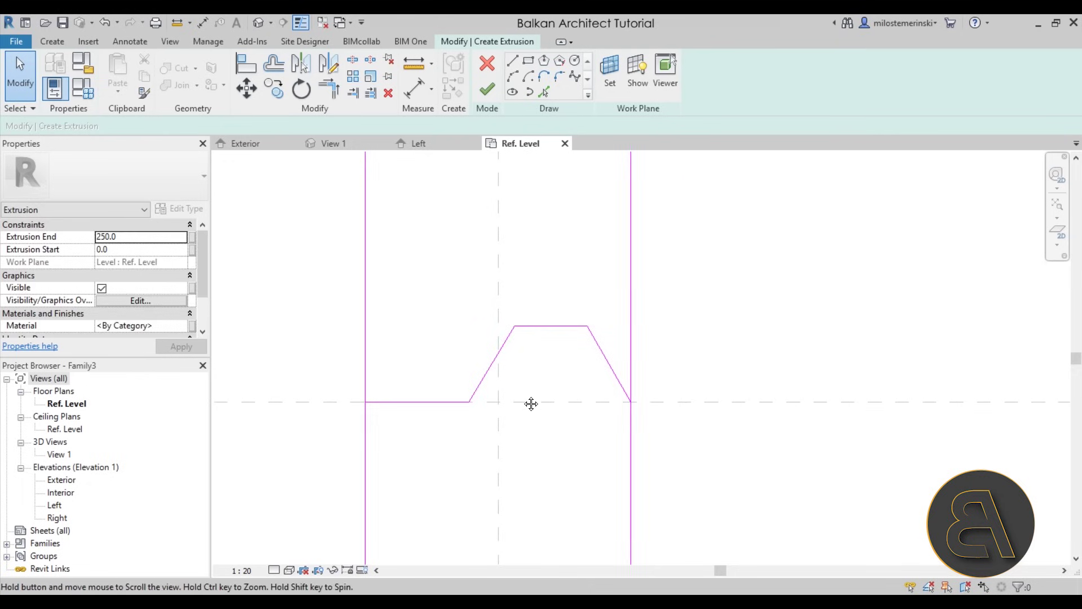
left_click(491, 367)
left_click(549, 393)
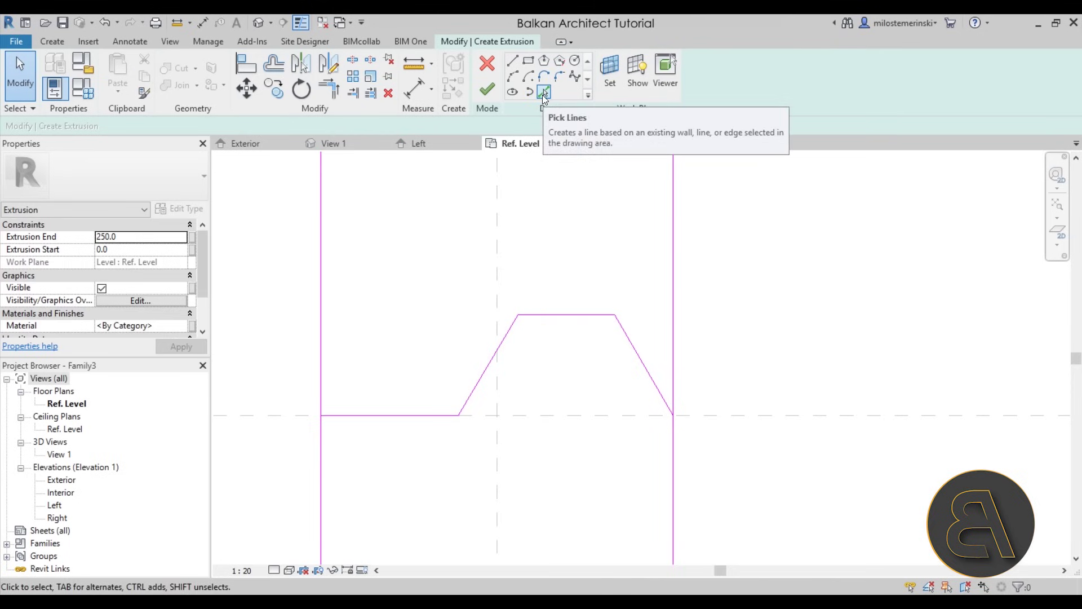
Create 3.0 offset copies of the base, sloped side, top and right slope with Pick Lines.
left_click(542, 95)
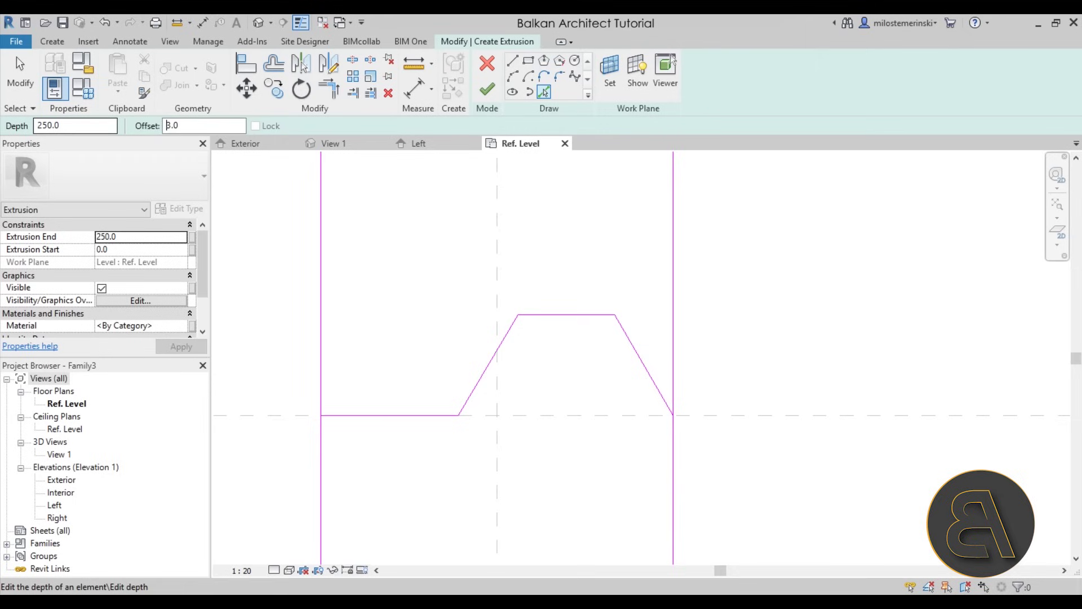
left_click(395, 413)
left_click(481, 375)
left_click(536, 316)
left_click(630, 331)
scroll(537, 426, "up", 4)
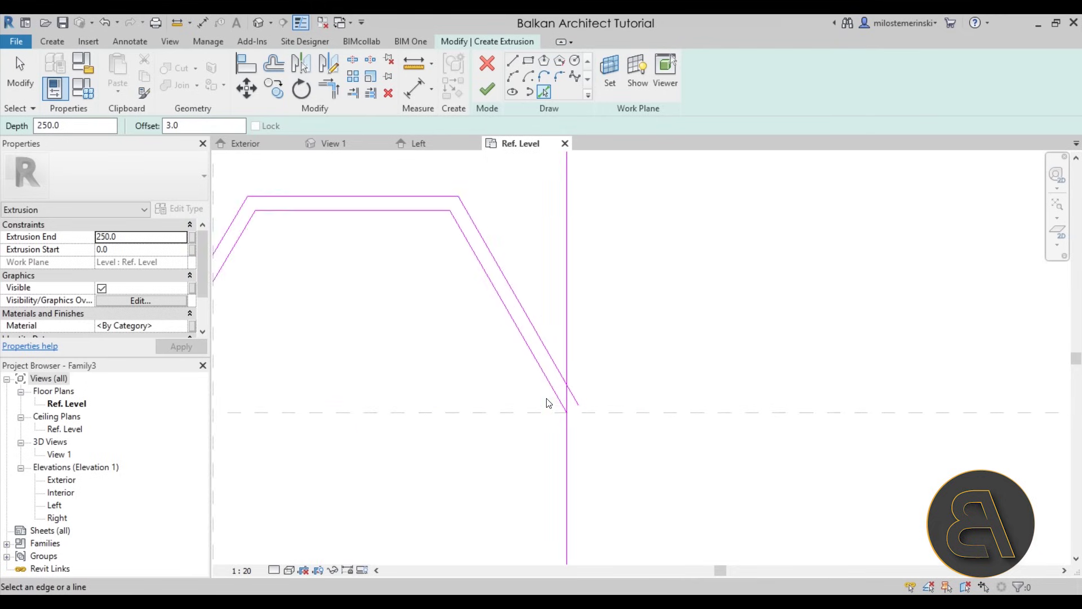
key("Escape")
left_click(578, 407)
scroll(580, 411, "down", 4)
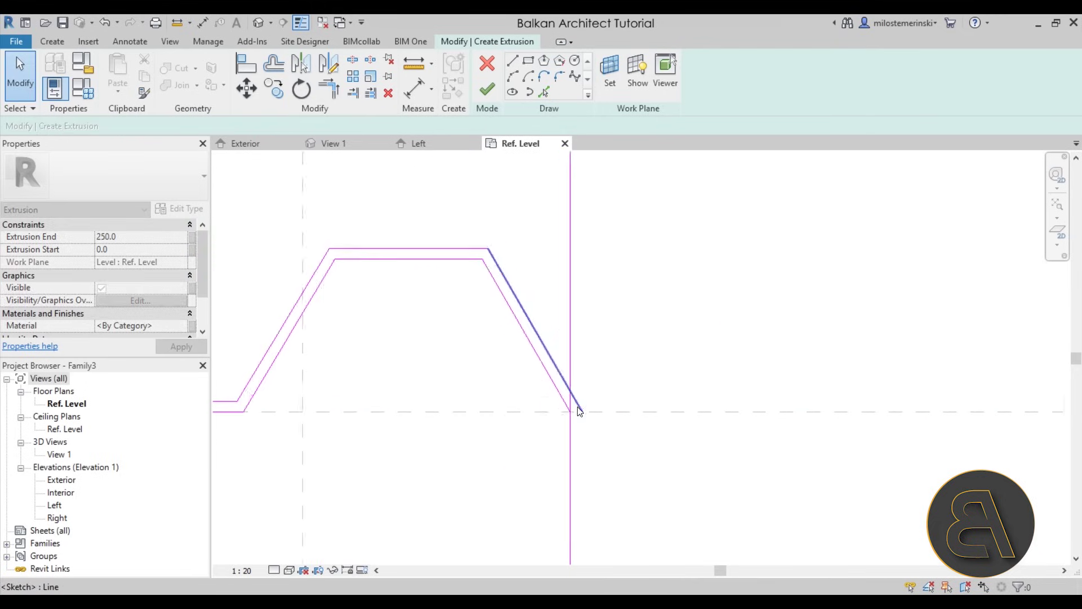
Move the right diagonals so their lower end snaps to the reference endpoint.
left_click_drag(527, 278, 475, 334)
left_click(246, 87)
scroll(576, 418, "up", 3)
left_click(552, 406)
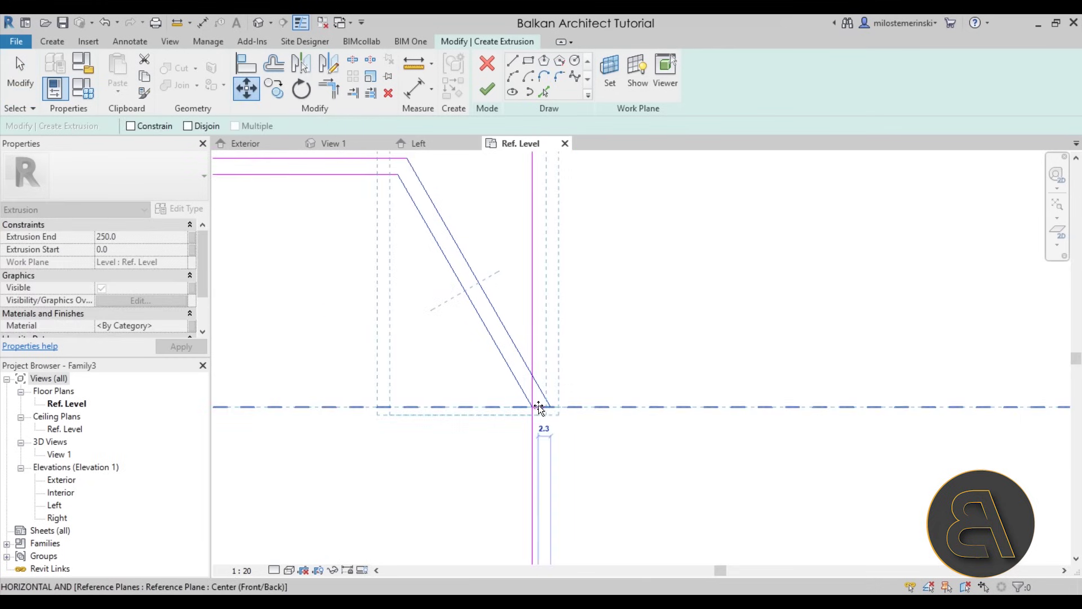
left_click(535, 407)
key("Escape")
scroll(575, 440, "down", 3)
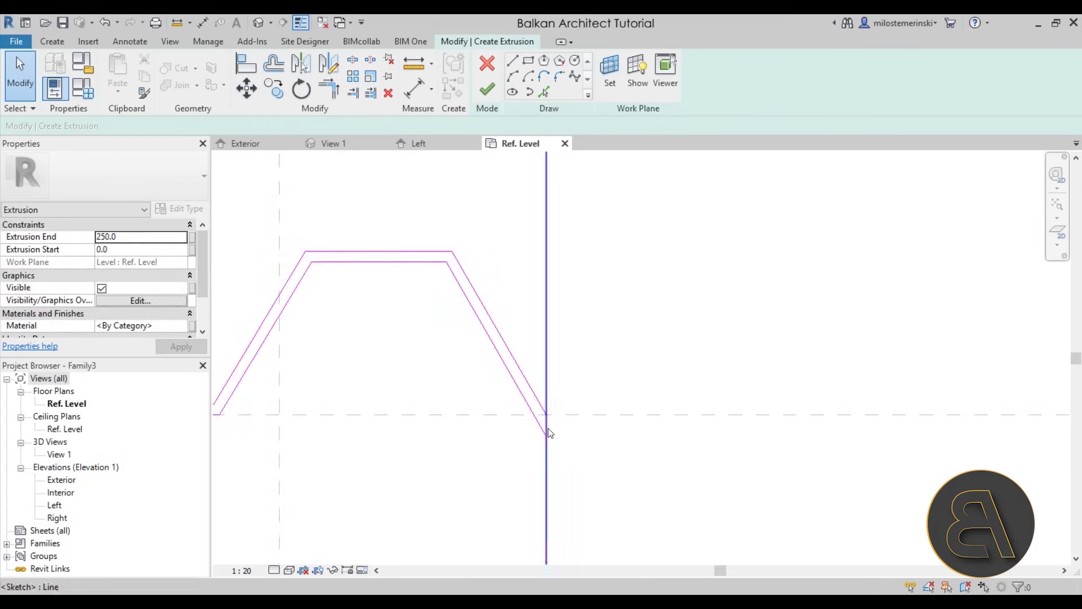
left_click(545, 427)
key("Escape")
scroll(561, 422, "up", 3)
Draw a closing line from the diagonal's lower end to the vertical reference line.
left_click(512, 61)
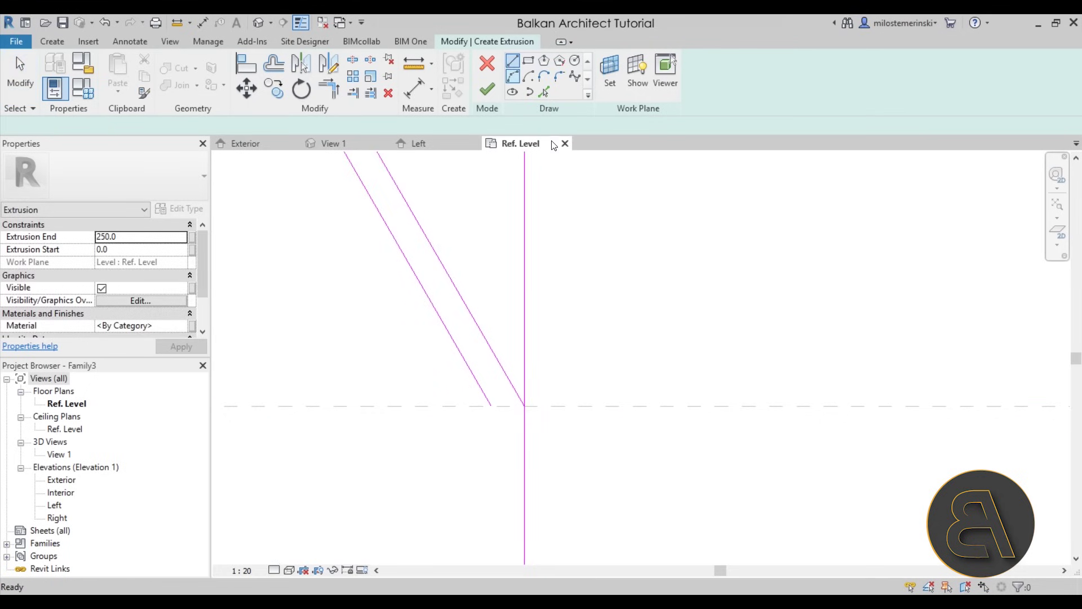
left_click(490, 405)
left_click(525, 405)
scroll(589, 424, "down", 3)
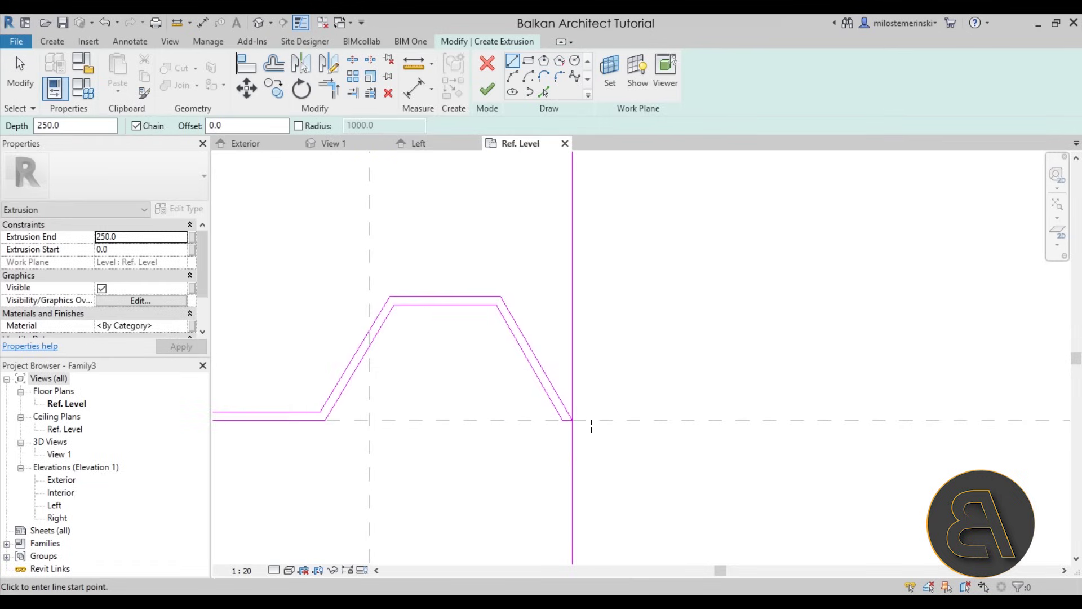
scroll(580, 403, "up", 2)
scroll(462, 386, "down", 1)
key("Escape")
scroll(492, 393, "up", 3)
Nudge the two selected diagonal sketch lines slightly left.
left_click_drag(409, 335, 417, 338)
scroll(512, 382, "down", 2)
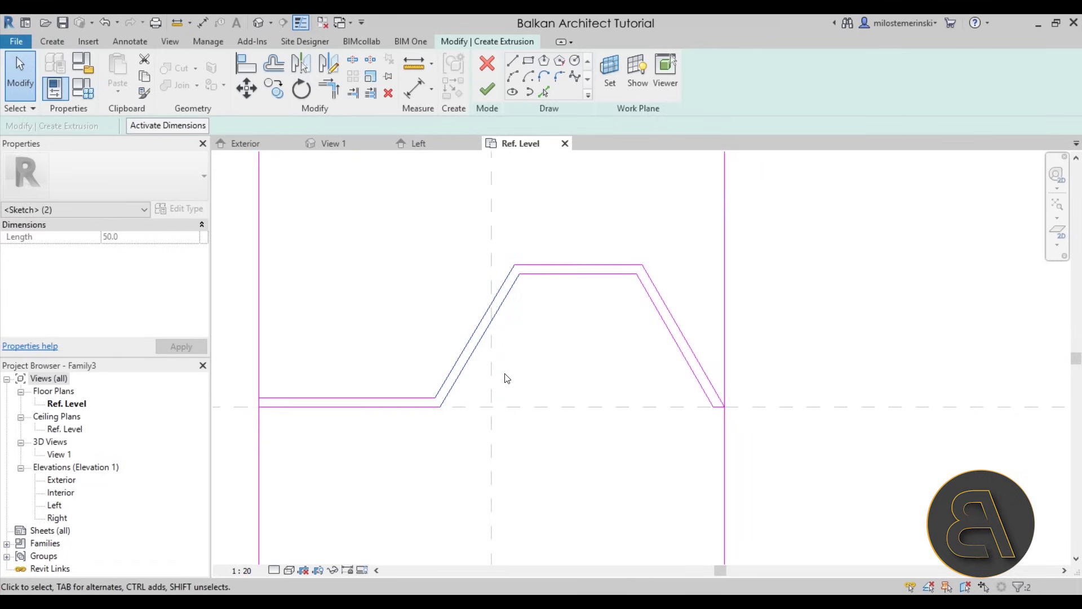
scroll(433, 440, "down", 2)
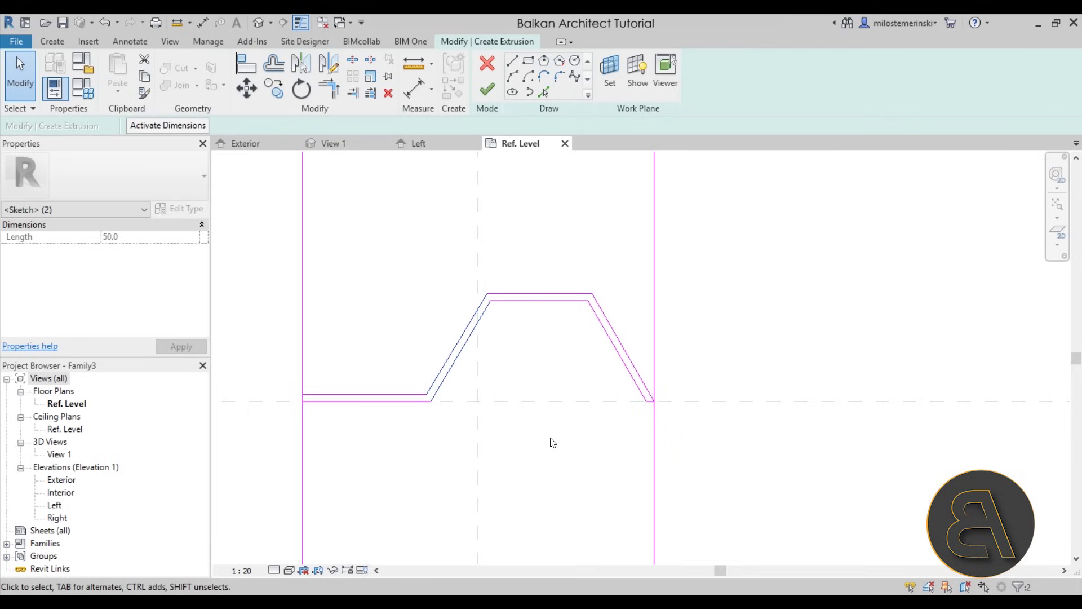
key("Left")
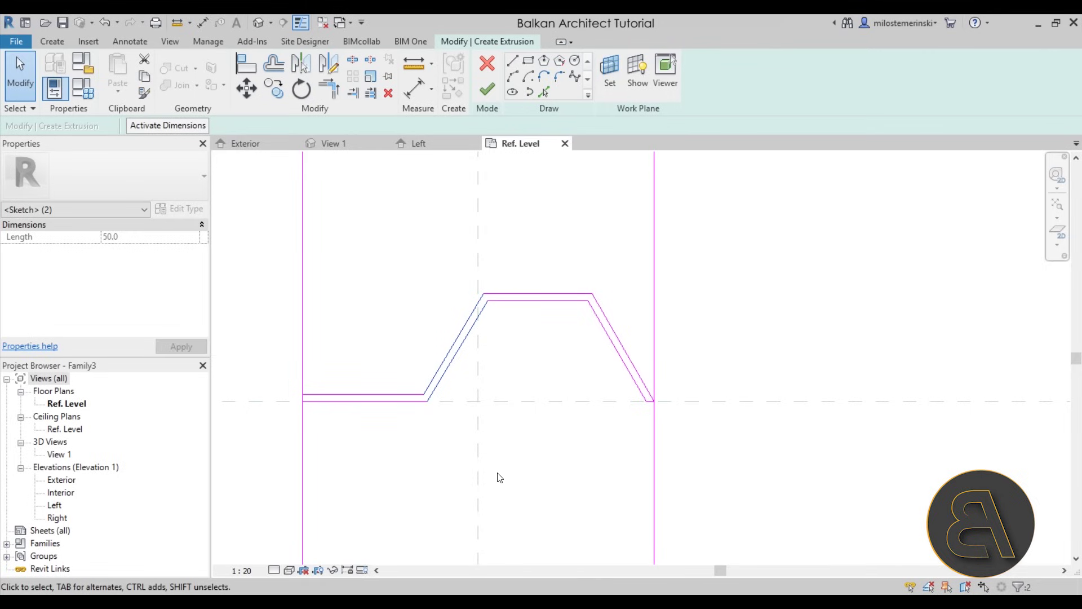
mouse_move(490, 478)
middle_mouse_down()
mouse_move(479, 476)
mouse_move(482, 457)
middle_mouse_up()
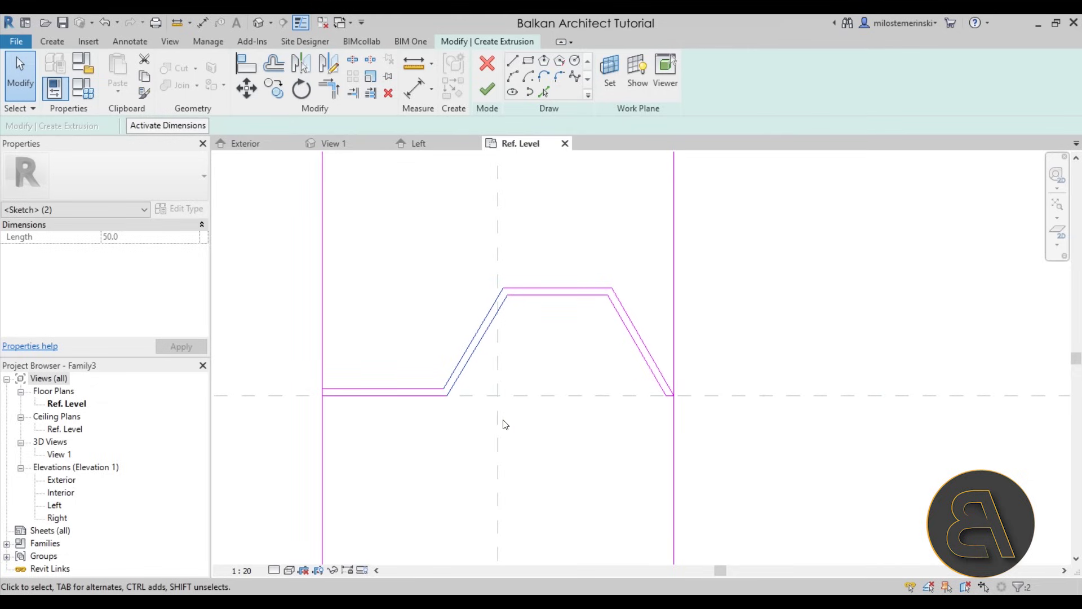
Draw a sloped line from the profile's bottom-left corner, parallel to the right slope.
left_click(512, 61)
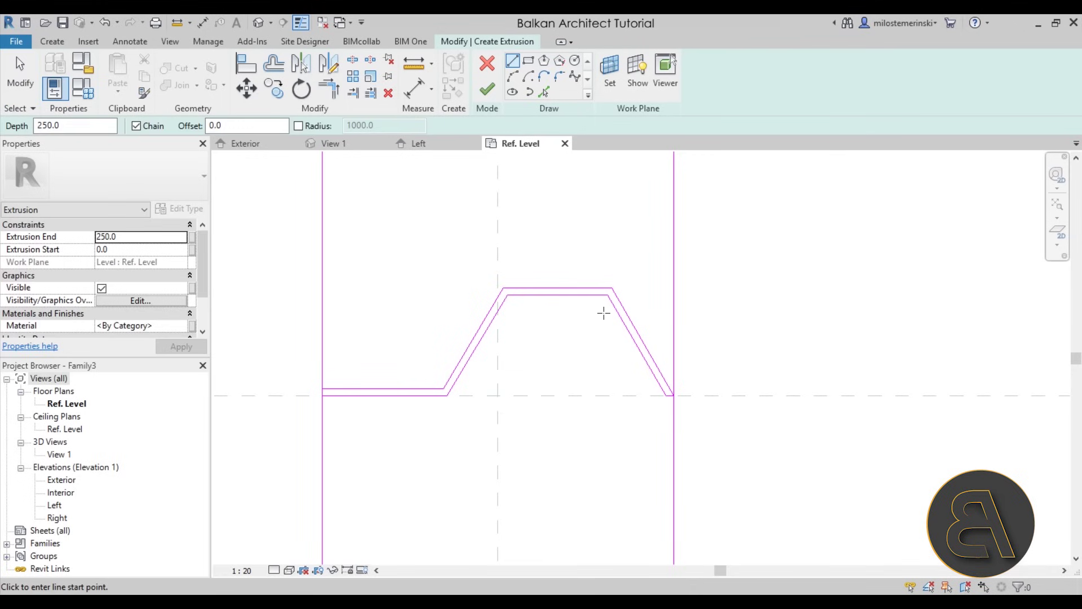
scroll(321, 394, "up", 3)
scroll(429, 390, "down", 2)
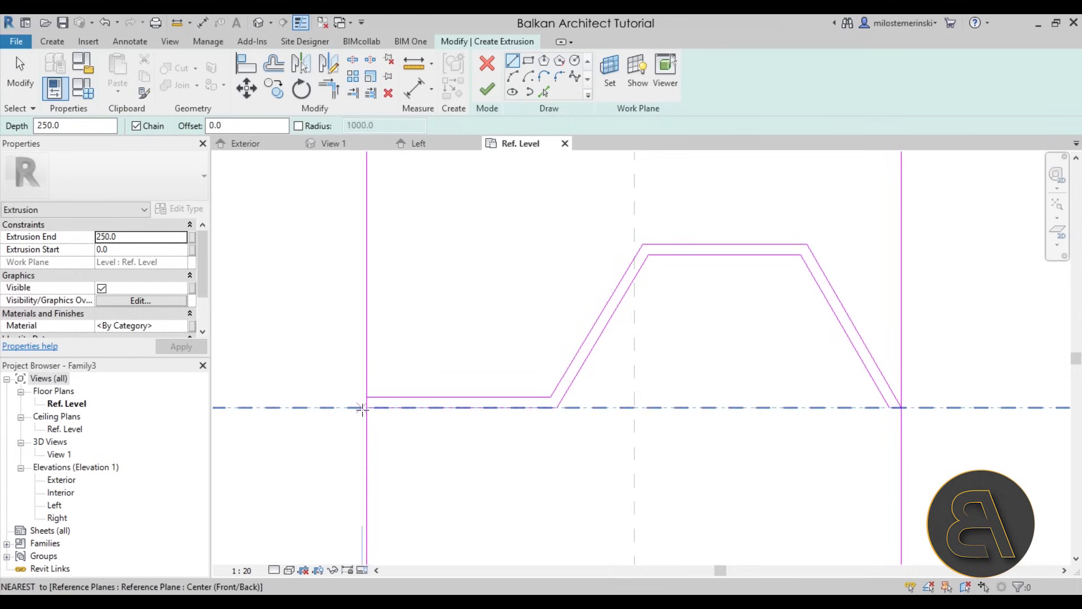
scroll(356, 429, "up", 2)
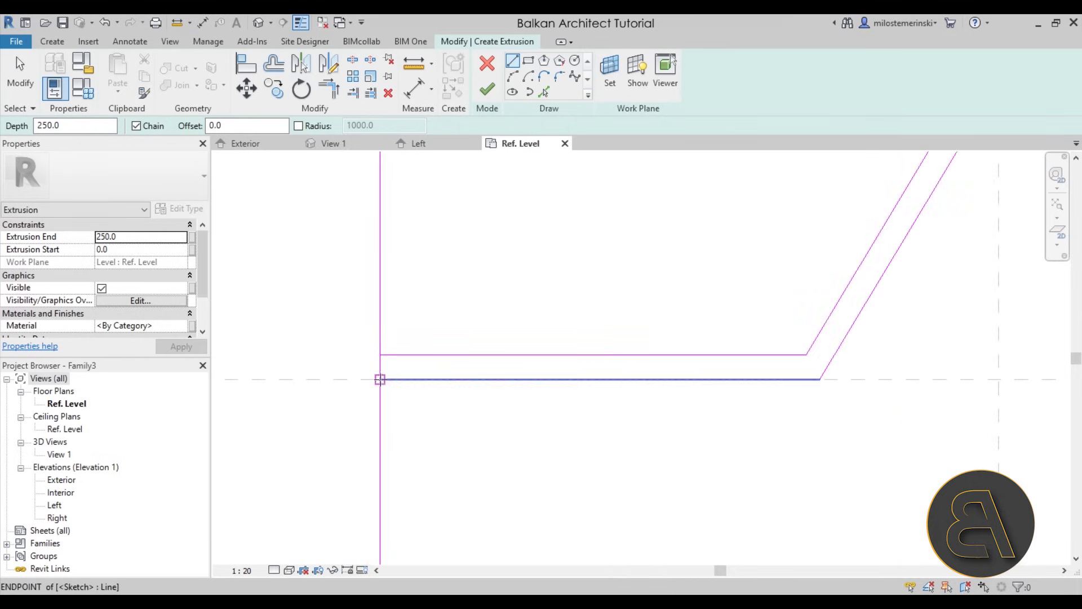
left_click(380, 378)
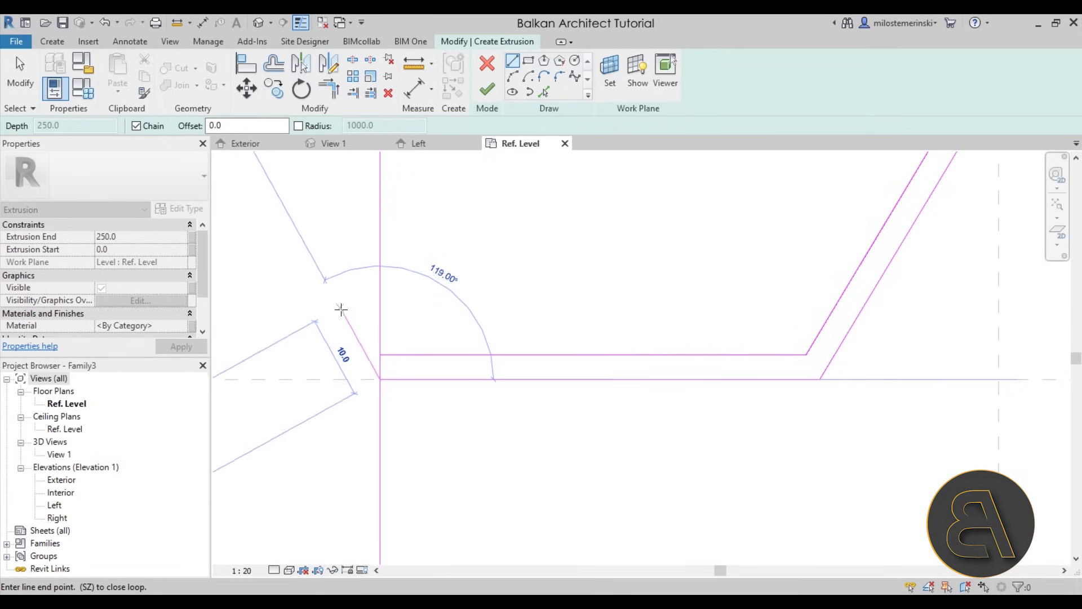
scroll(348, 309, "down", 2)
scroll(347, 308, "up", 1)
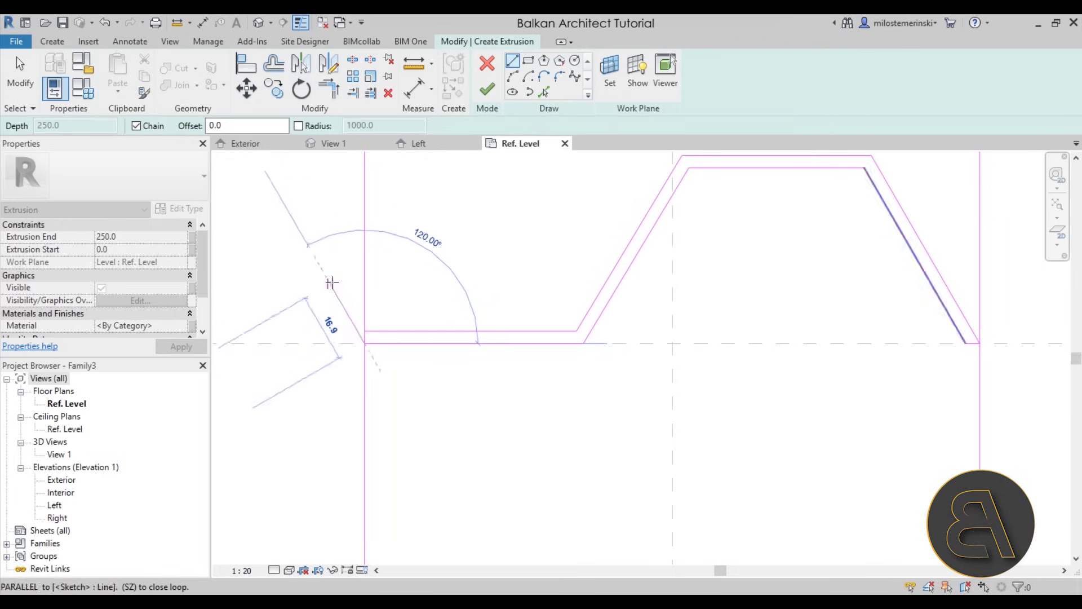
left_click(331, 283)
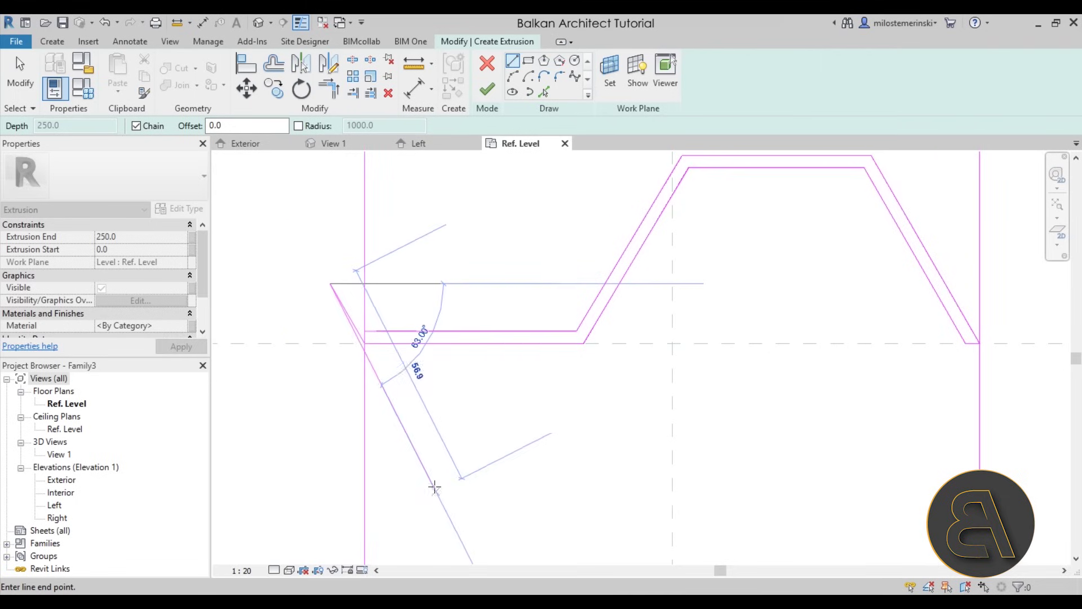
Trim (TR) the left sloped line to the upper horizontal line to form a corner.
key("Escape")
key("Escape")
key("t")
key("r")
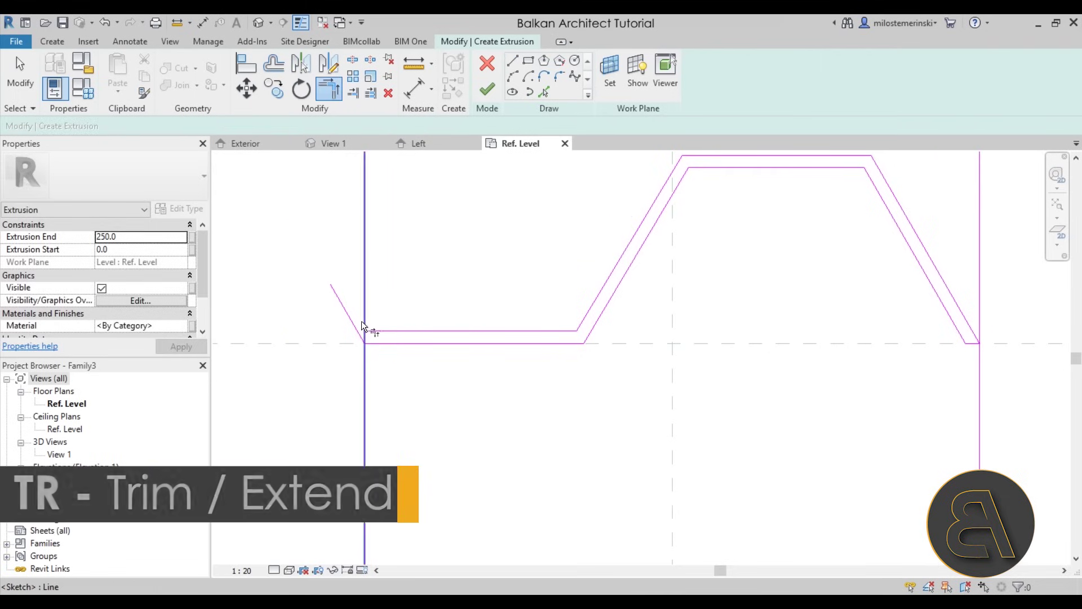
scroll(359, 338, "up", 3)
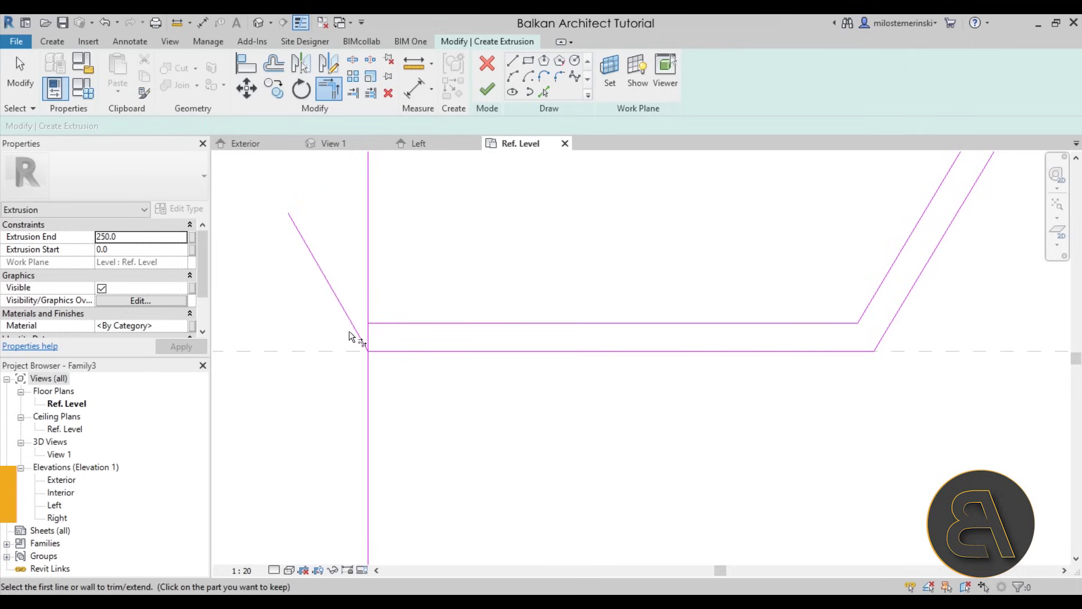
left_click(359, 340)
left_click(390, 321)
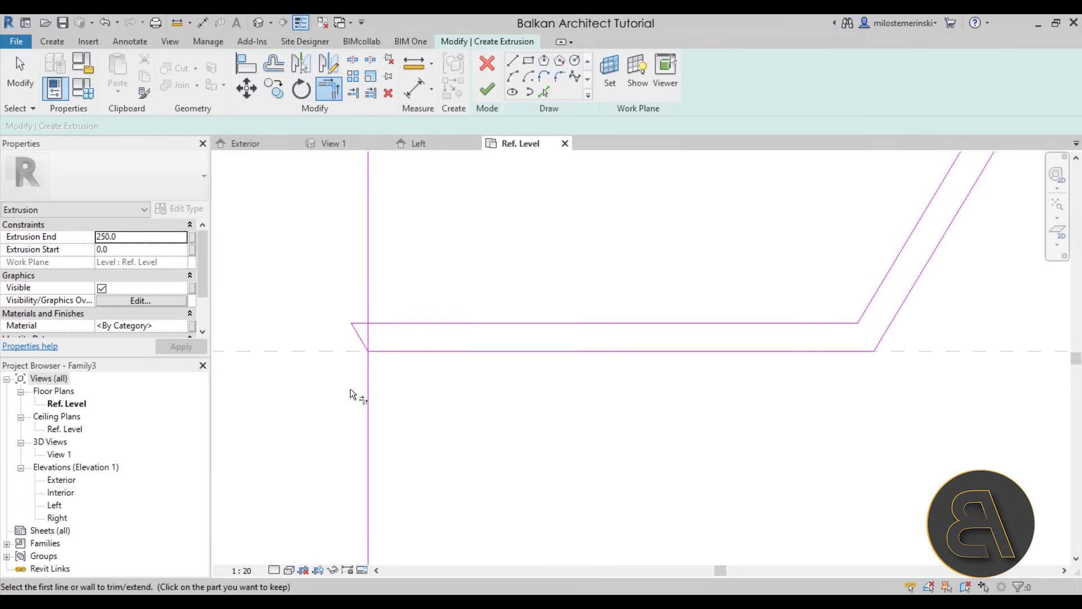
scroll(350, 393, "down", 3)
scroll(353, 386, "down", 3)
key("Escape")
key("Escape")
Delete both vertical guide lines and nudge the top horizontal lines down two steps.
left_click_drag(590, 403, 286, 420)
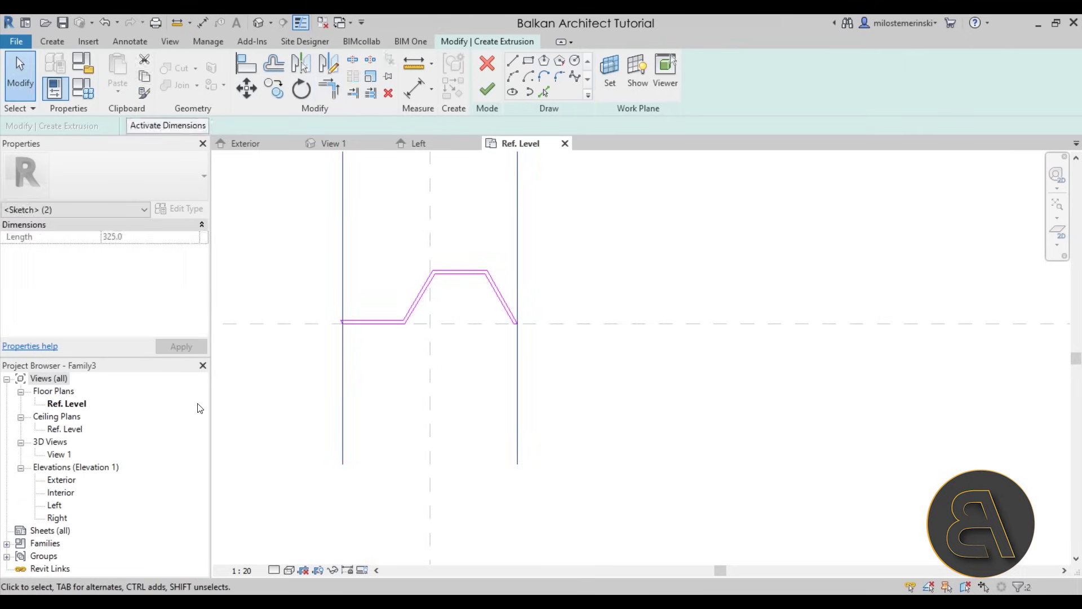
key("Delete")
scroll(484, 310, "up", 2)
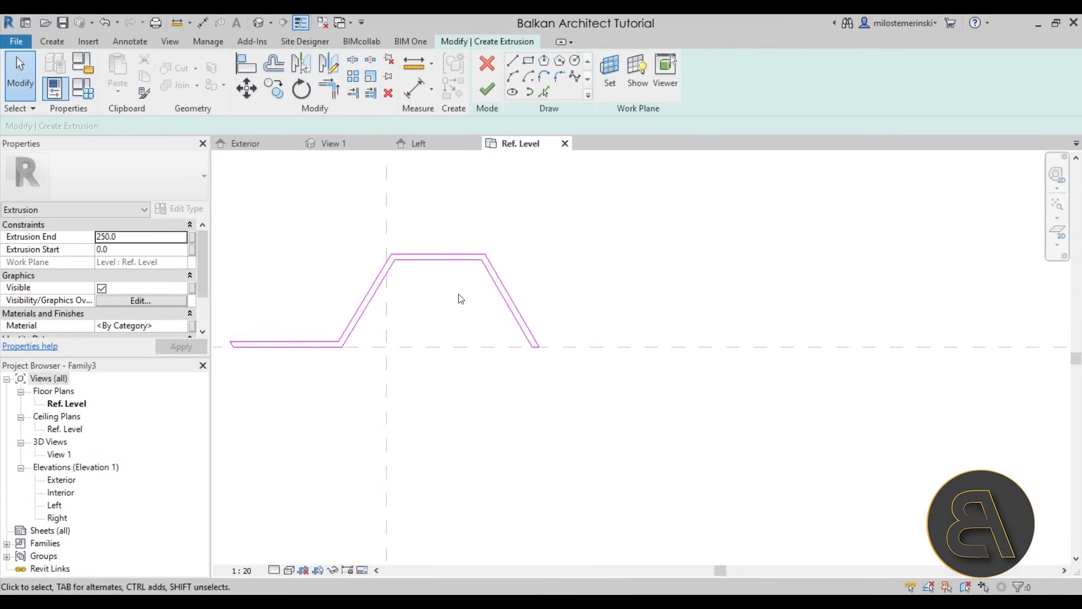
key("Down")
key("Down")
key("Down")
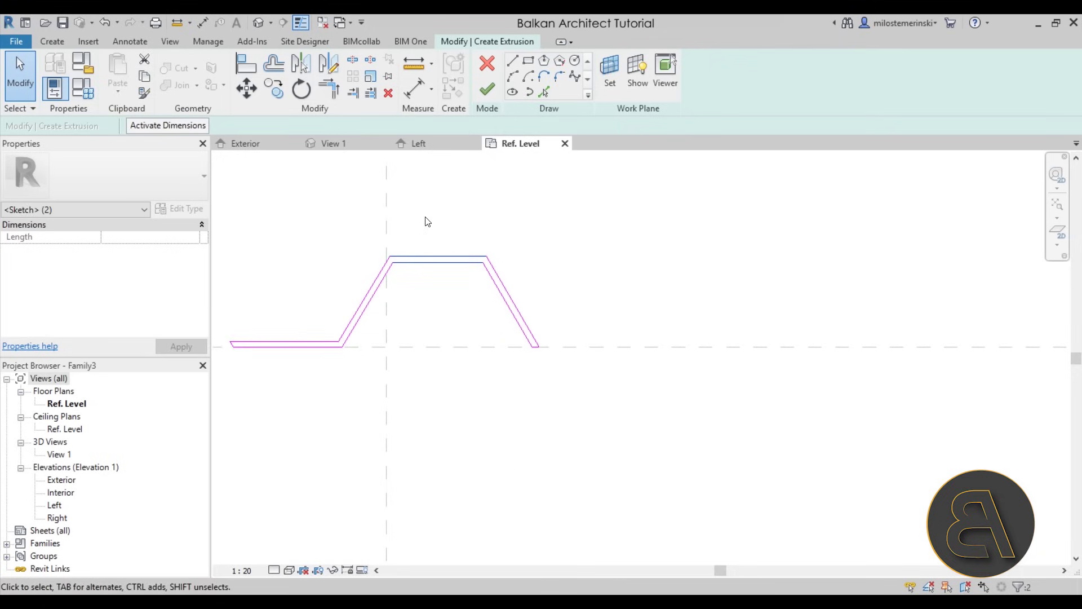
key("Down")
key("Down")
left_click(401, 362)
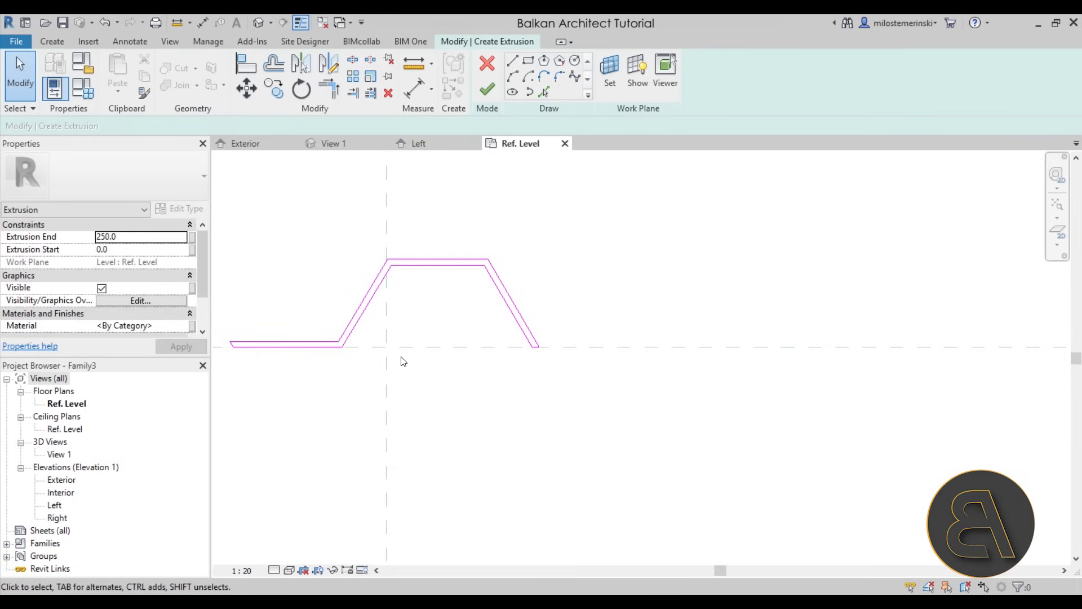
middle_click_drag(520, 333, 605, 350)
middle_click_drag(437, 401, 471, 413)
scroll(572, 418, "down", 2)
Finish the extrusion, then browse the AEC Materials library and close it without changing the material.
left_click(487, 91)
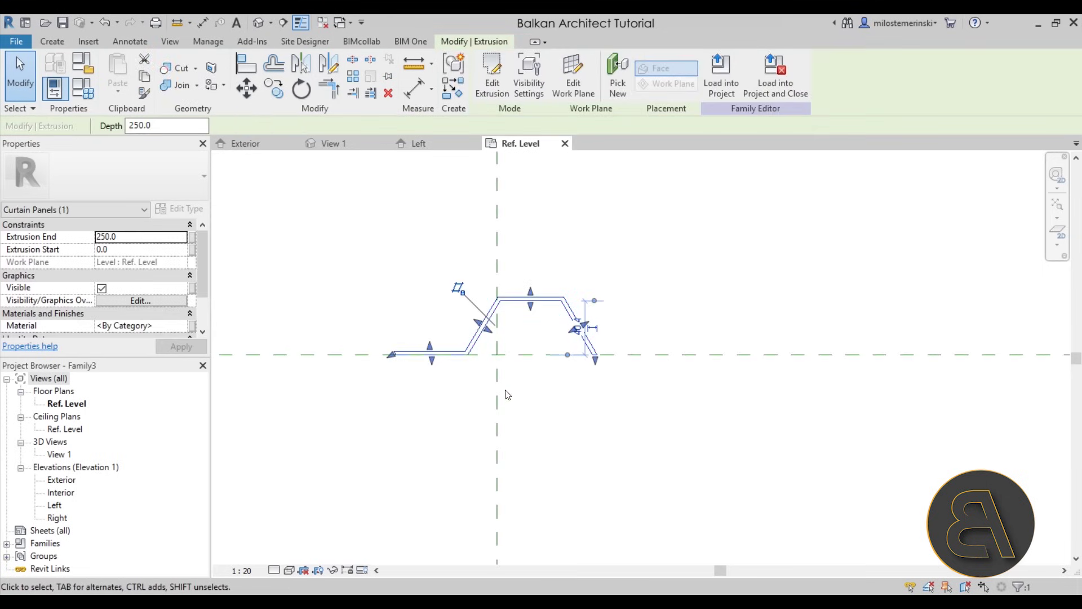
left_click(184, 326)
left_click(192, 326)
scroll(462, 242, "down", 10)
scroll(458, 269, "up", 5)
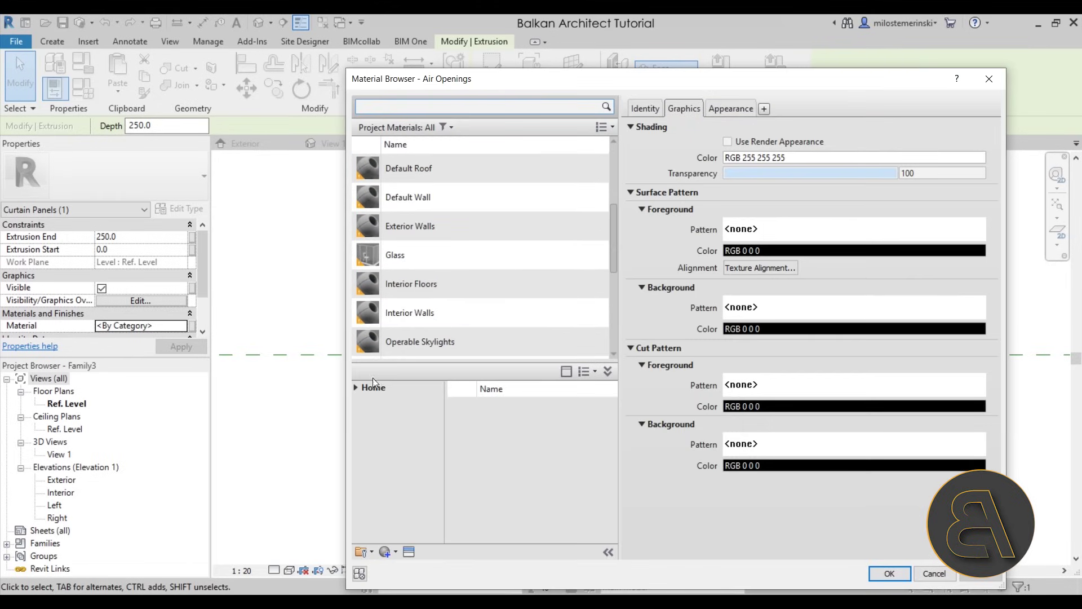
double_click(353, 389)
left_click(381, 418)
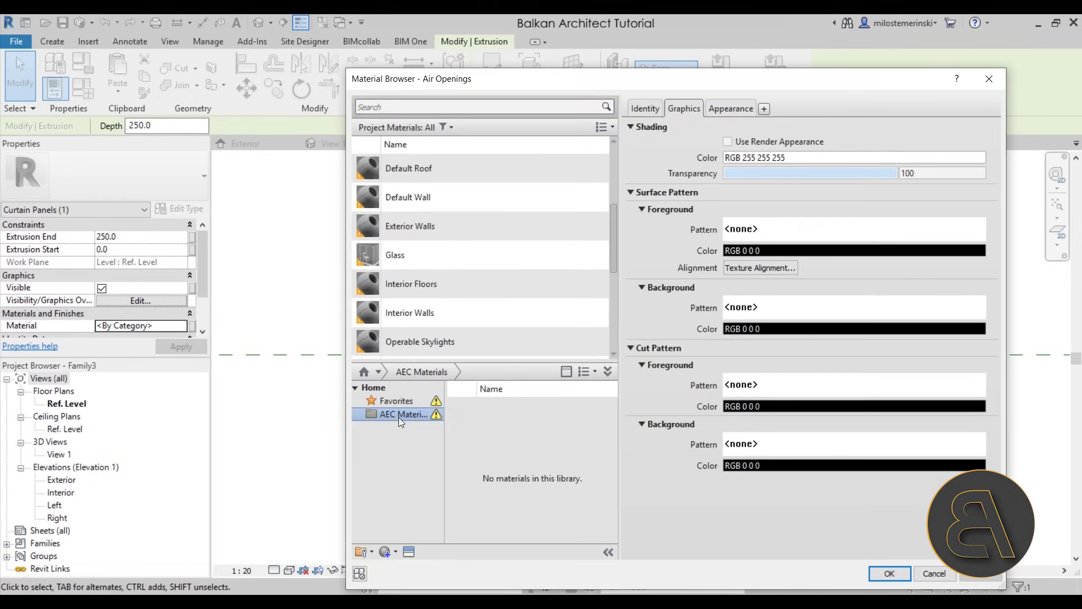
left_click(989, 78)
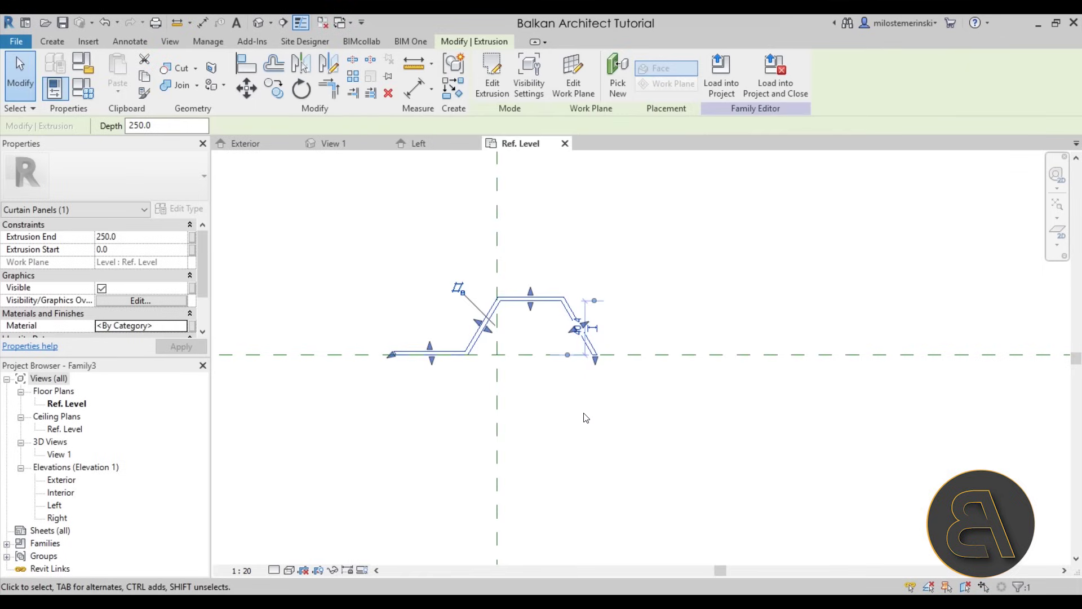
In the Exterior elevation, stretch the extrusion from the Ref. Level up to the top reference plane.
middle_click_drag(581, 426, 544, 400)
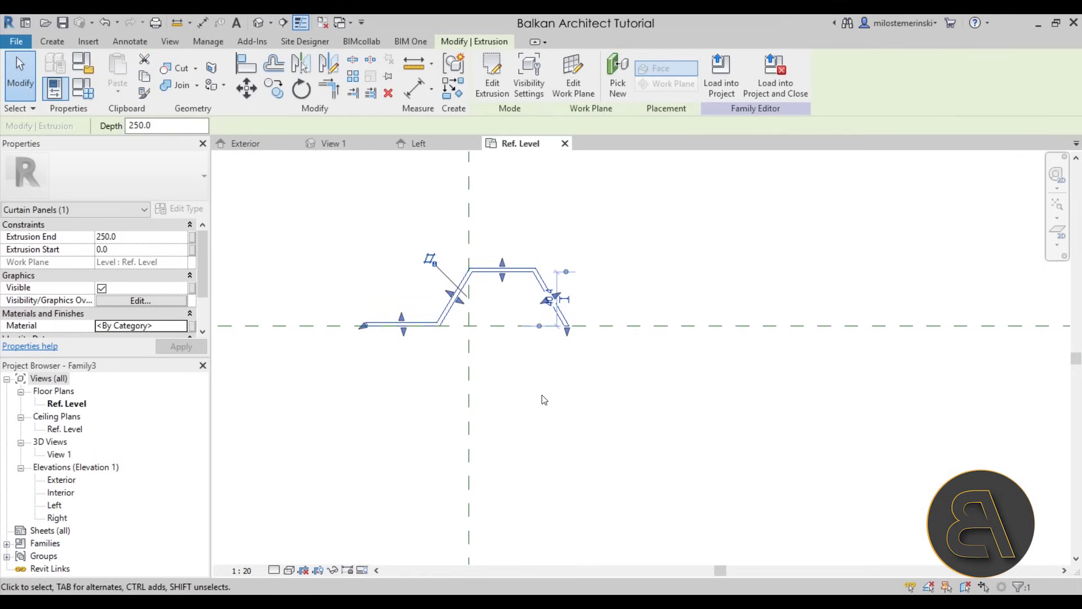
double_click(63, 481)
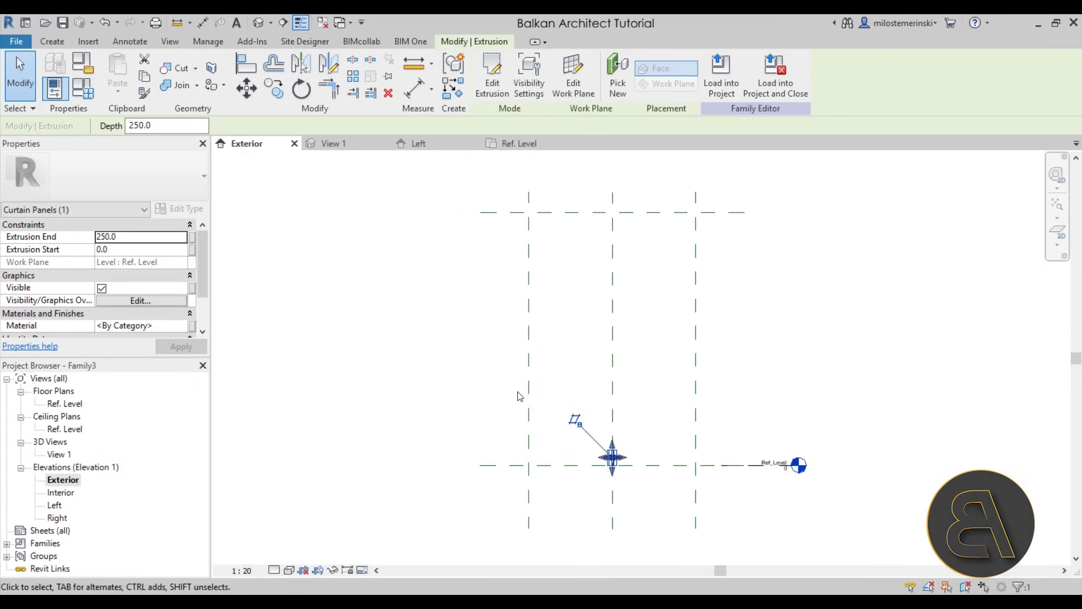
left_click_drag(566, 422, 577, 230)
scroll(564, 417, "up", 2)
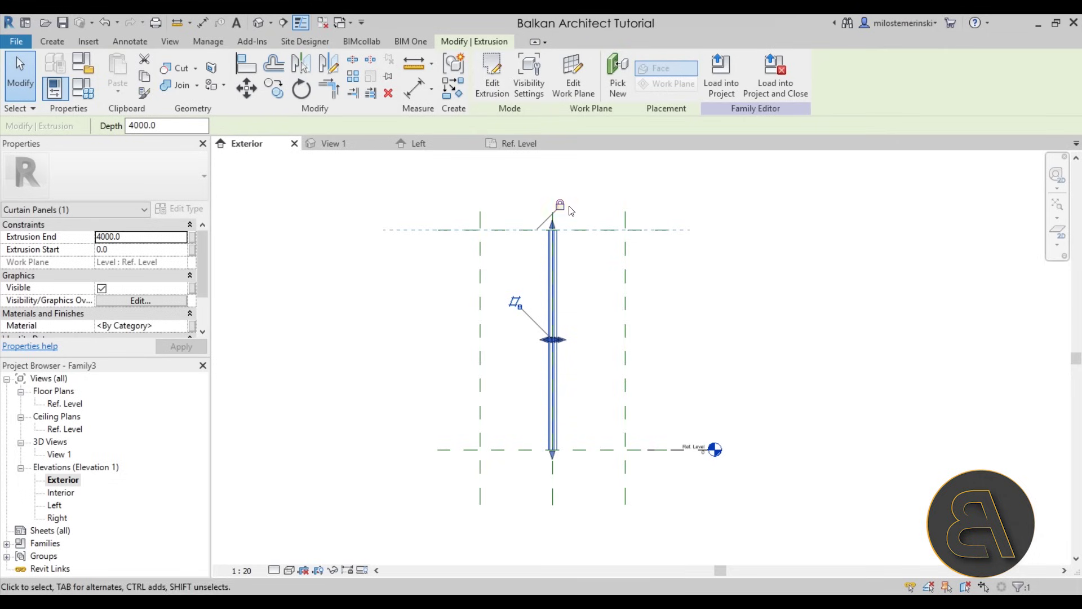
scroll(554, 515, "up", 3)
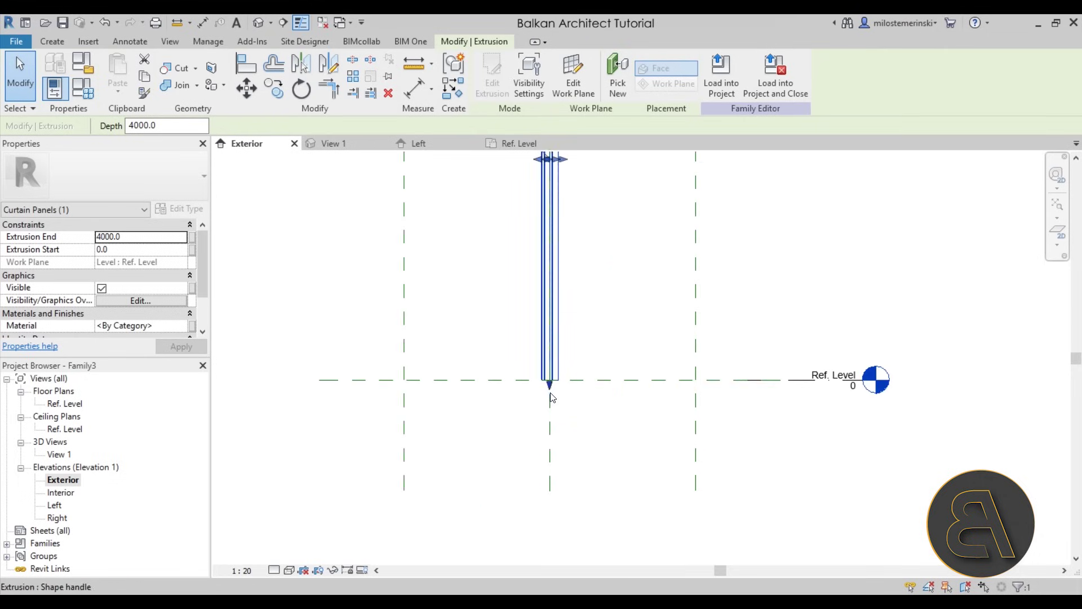
left_click_drag(550, 379, 550, 379)
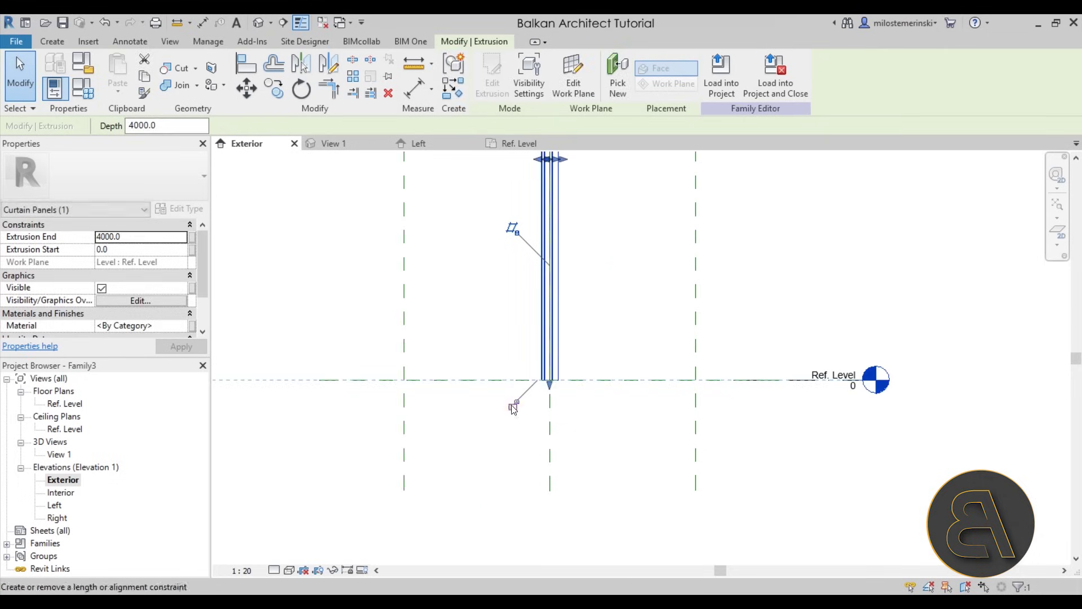
left_click(558, 433)
scroll(573, 439, "down", 2)
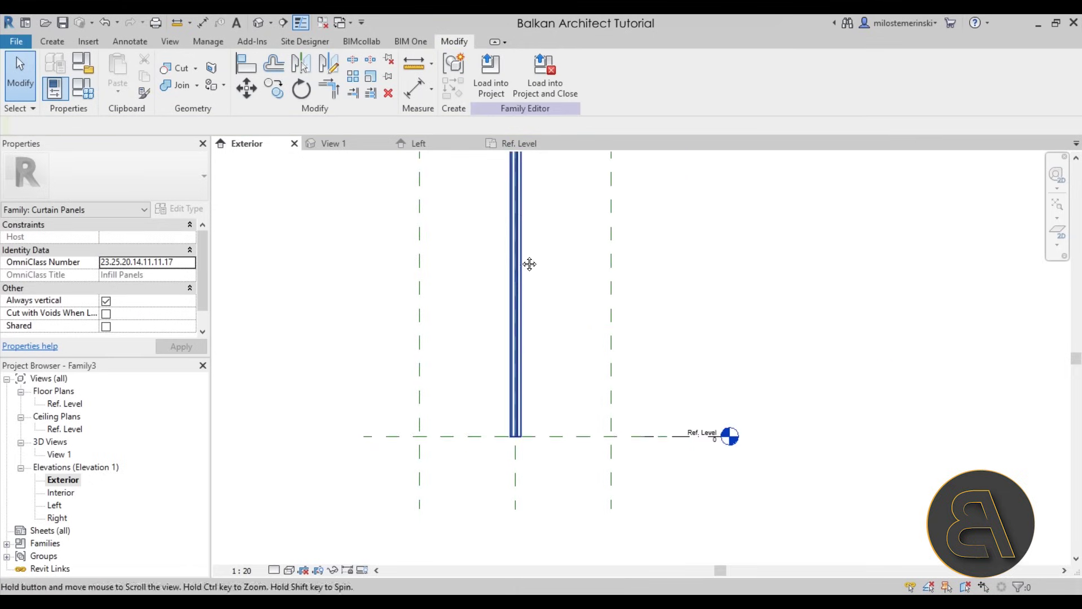
middle_click_drag(565, 322, 522, 394)
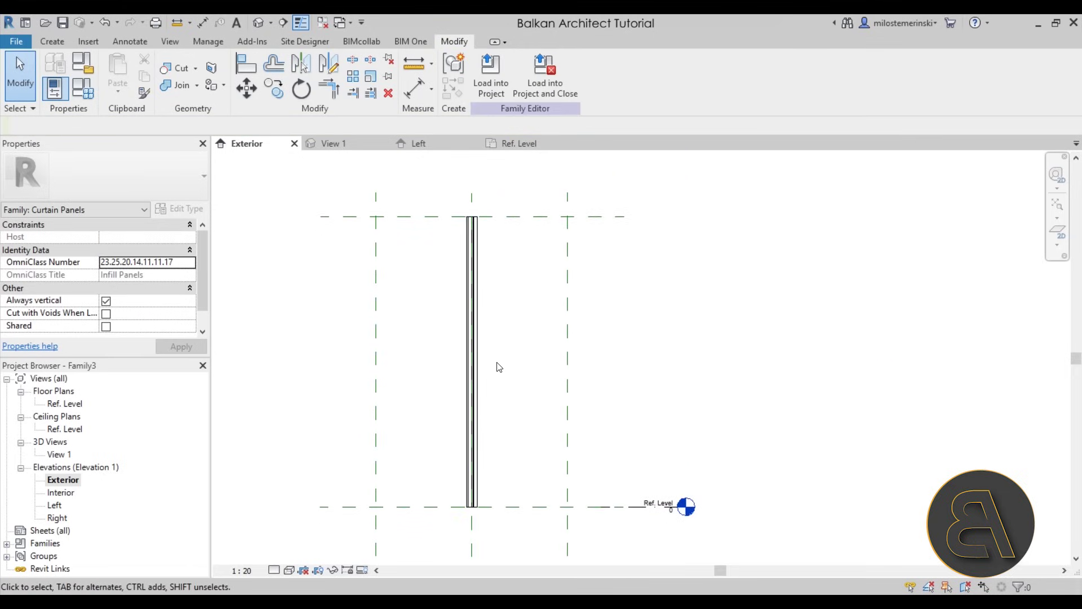
Save the curtain panel family file as 'Metal sheet cladding Profile'.
middle_click_drag(510, 361, 507, 363)
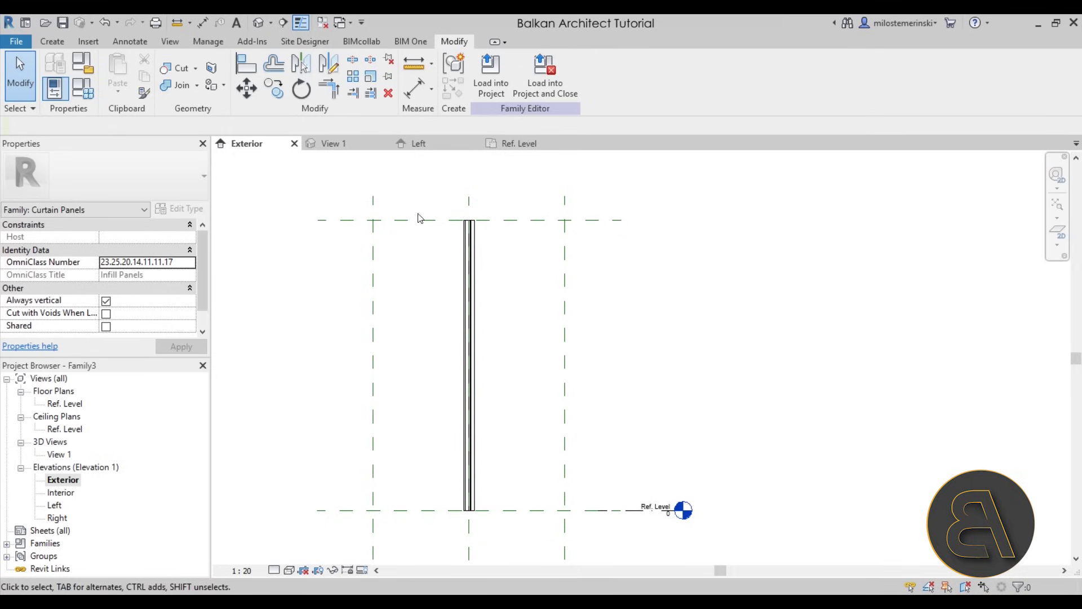
left_click(61, 22)
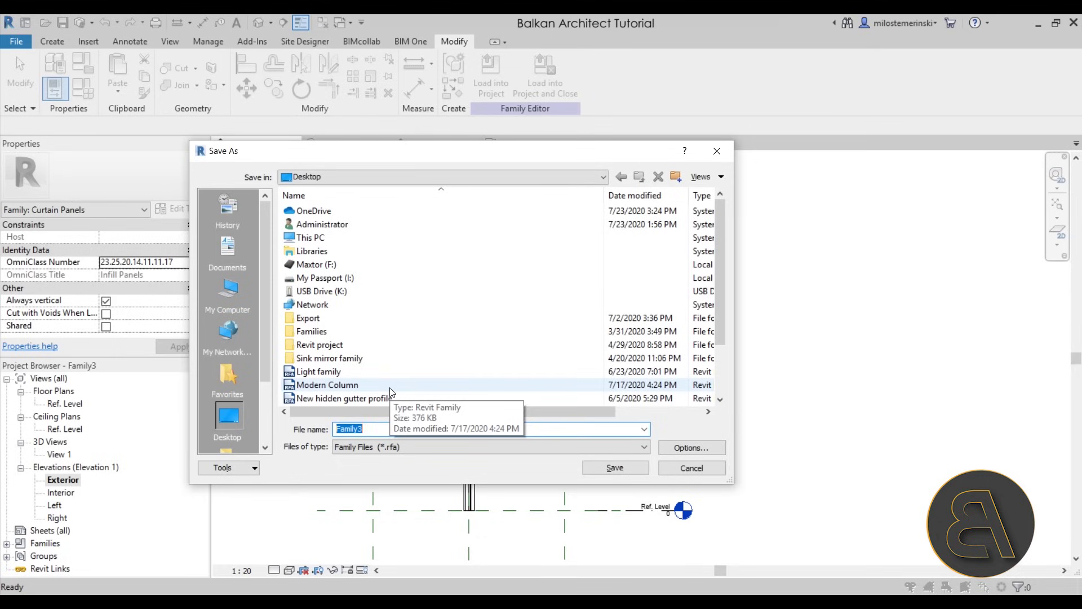
type("Profile")
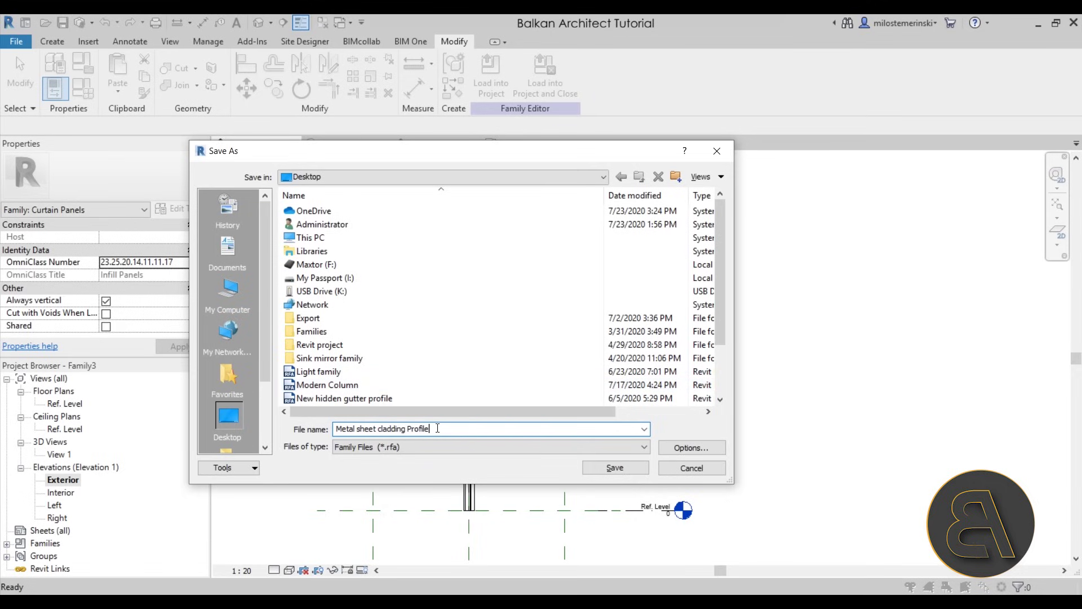
left_click(619, 469)
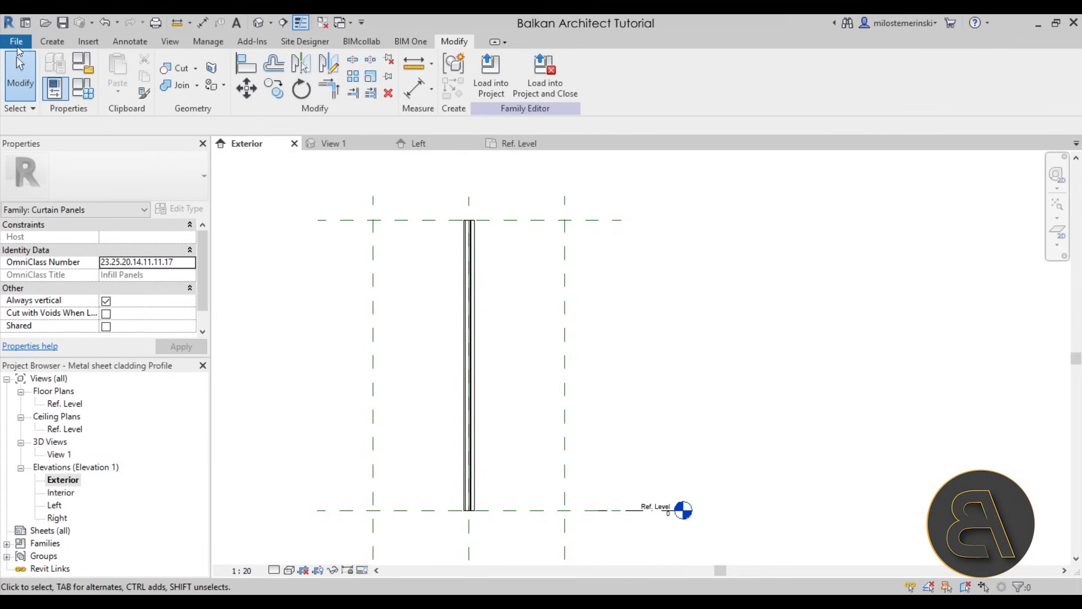
Create a new project from the Balkan Architect Template - Metric.
left_click(17, 41)
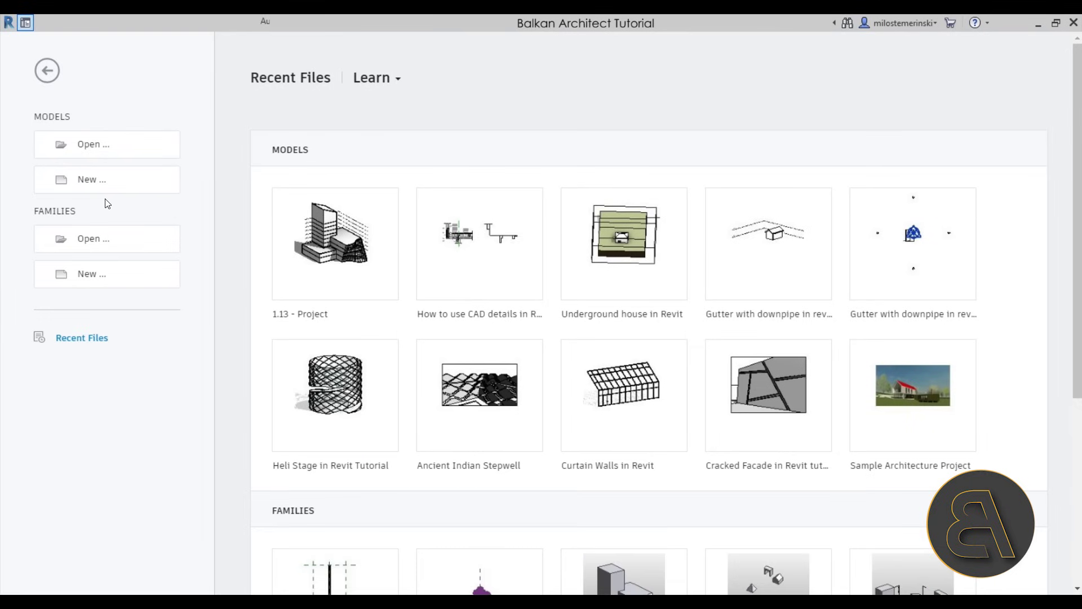
left_click(77, 188)
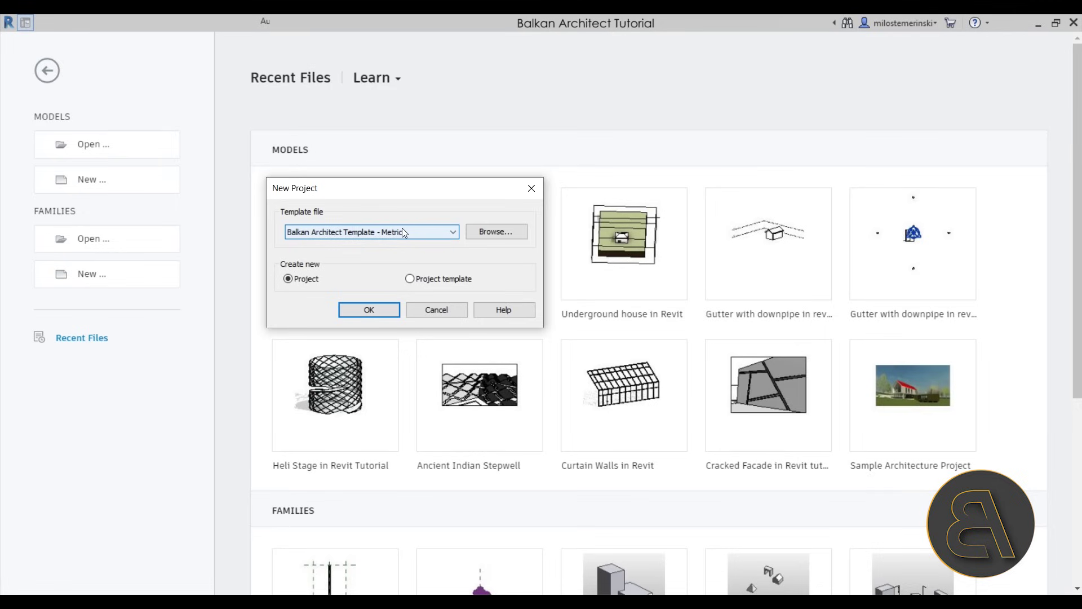
left_click(370, 309)
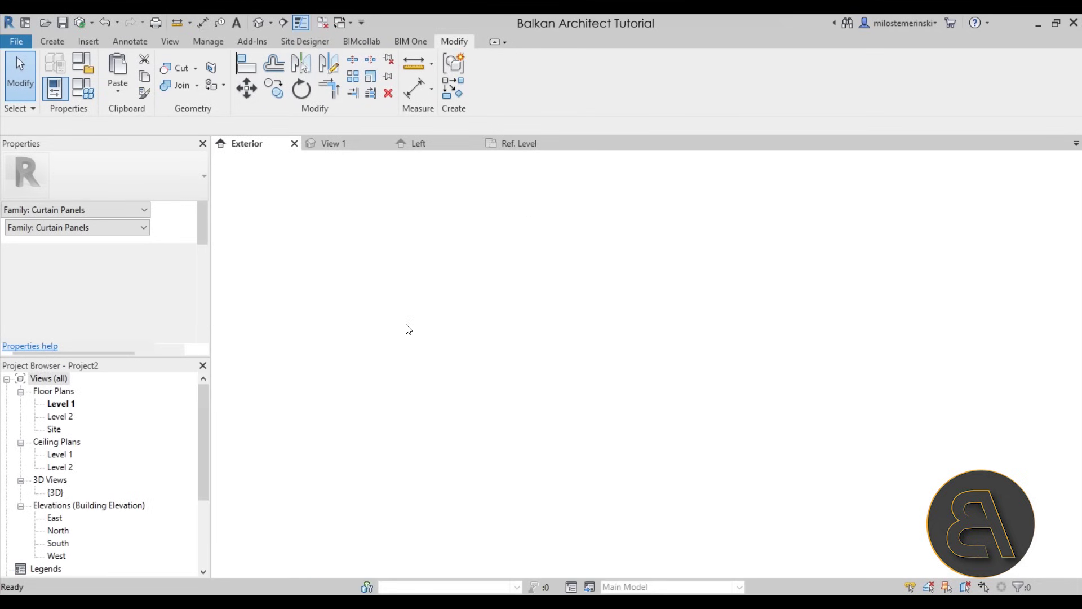
middle_click_drag(528, 381, 533, 379)
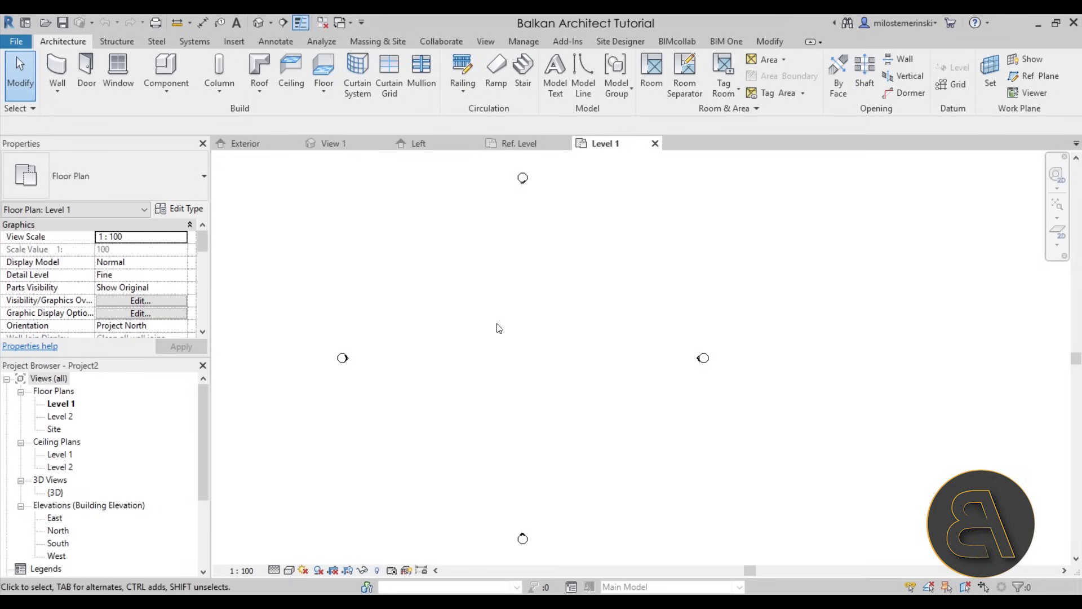
Load the Metal sheet cladding Profile family into the new project.
left_click(450, 146)
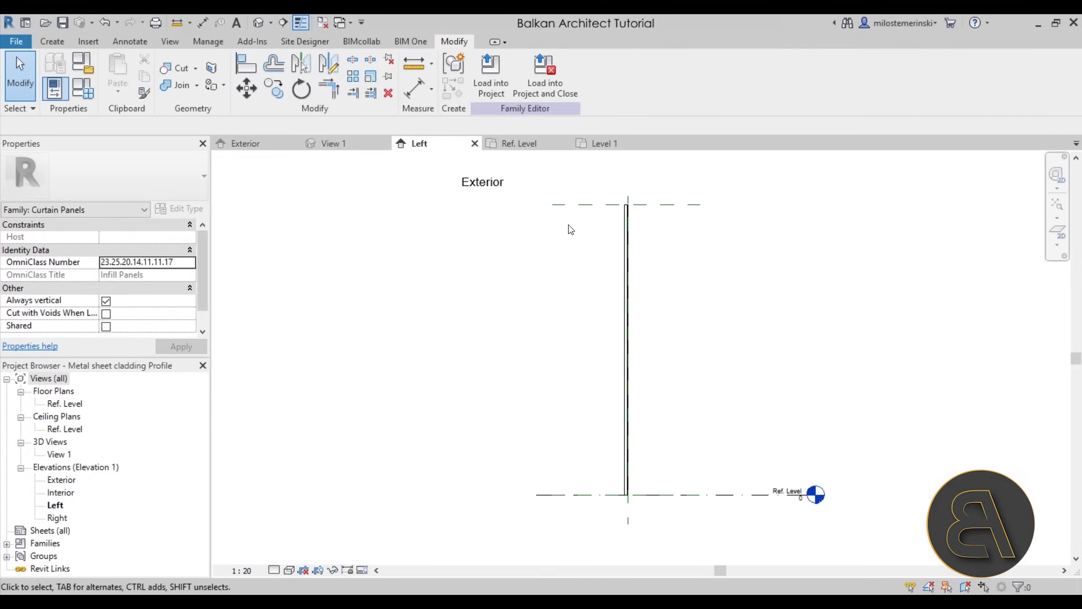
left_click(490, 74)
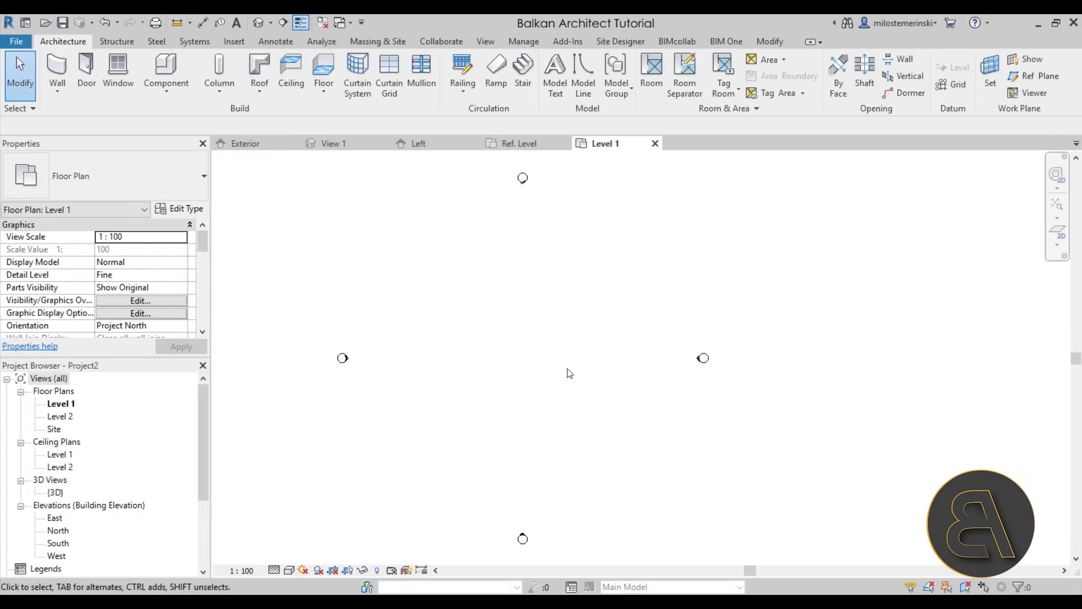
middle_click_drag(444, 327, 416, 320)
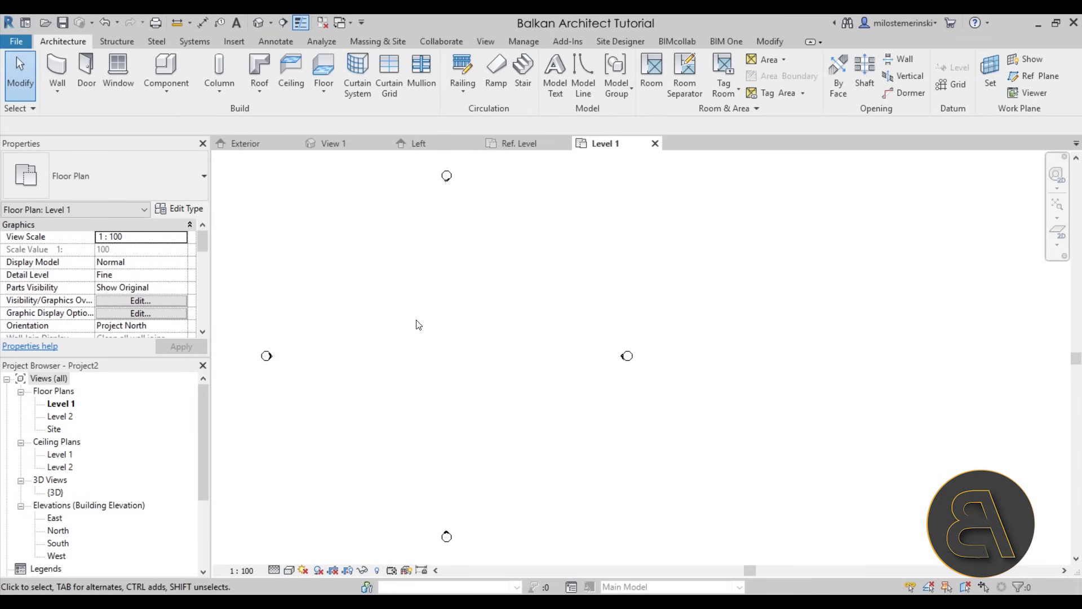
Start a wall of type Curtain Wall: Exterior Glazing and open its Type Properties.
left_click(59, 76)
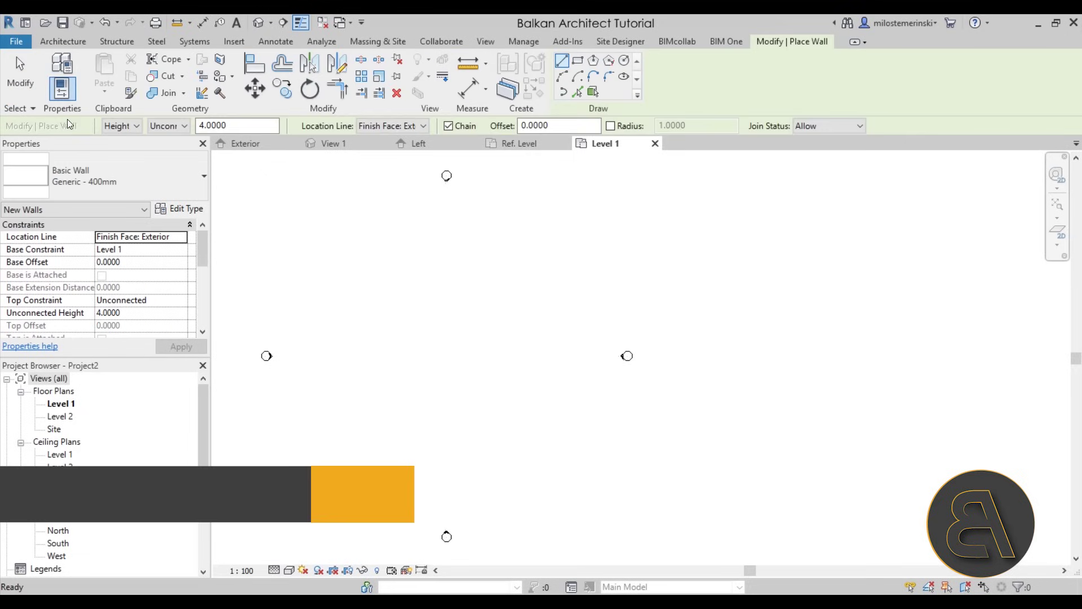
left_click(95, 181)
scroll(118, 406, "down", 3)
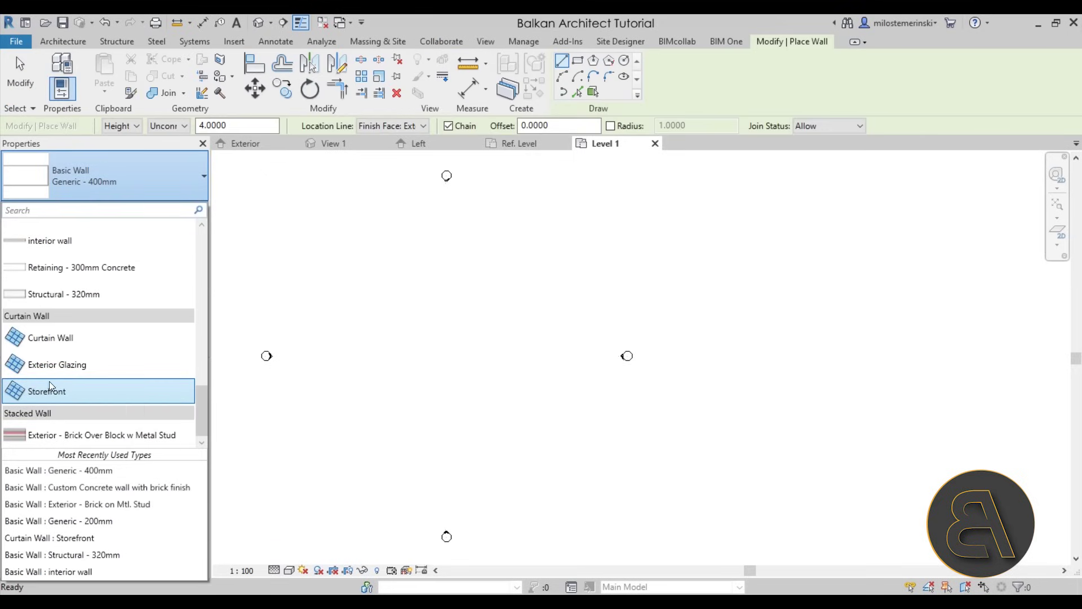
mouse_move(82, 367)
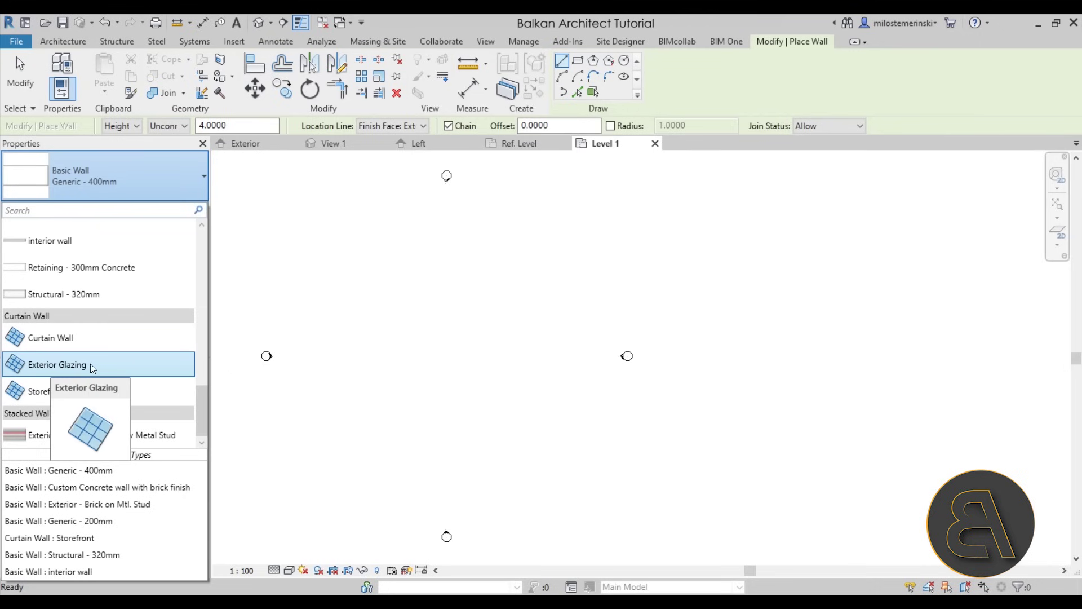
left_click(67, 364)
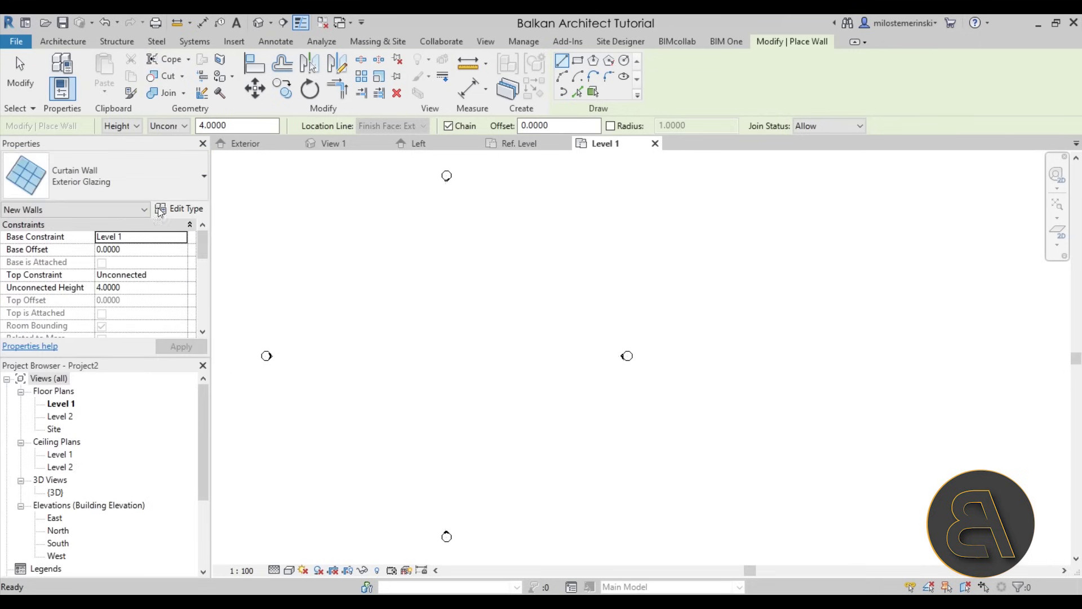
left_click(172, 210)
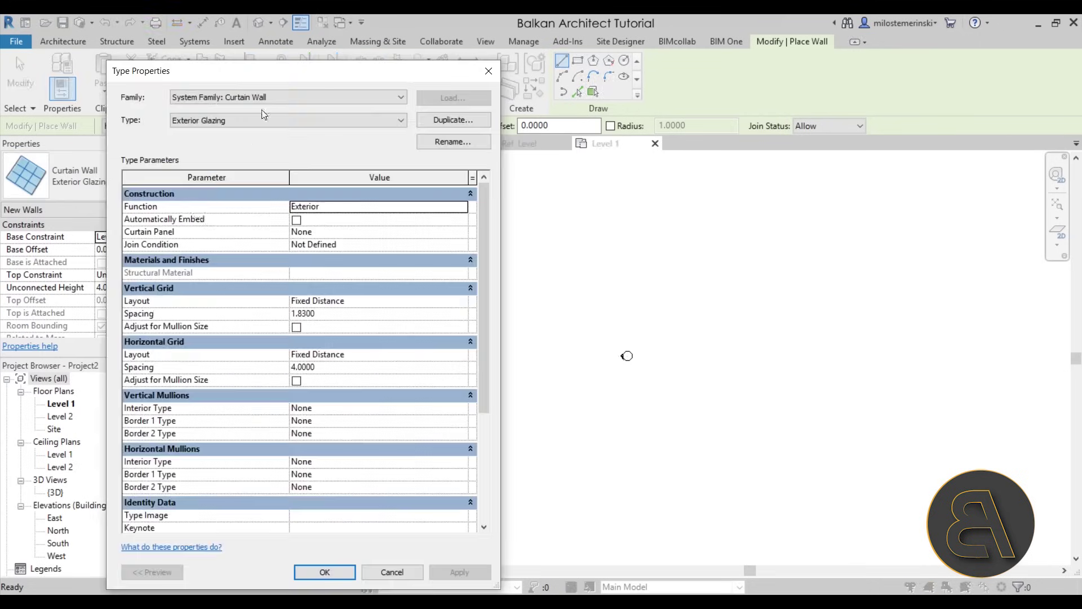
left_click_drag(252, 64, 374, 75)
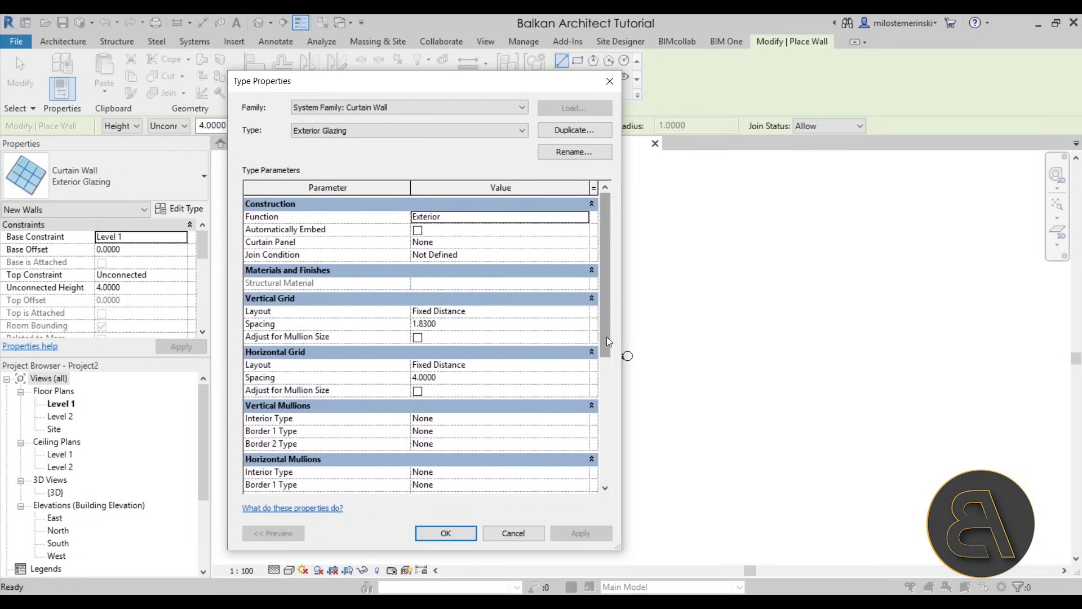
Compare the Curtain Wall and Storefront type settings, then return to Exterior Glazing.
left_click_drag(607, 334, 606, 424)
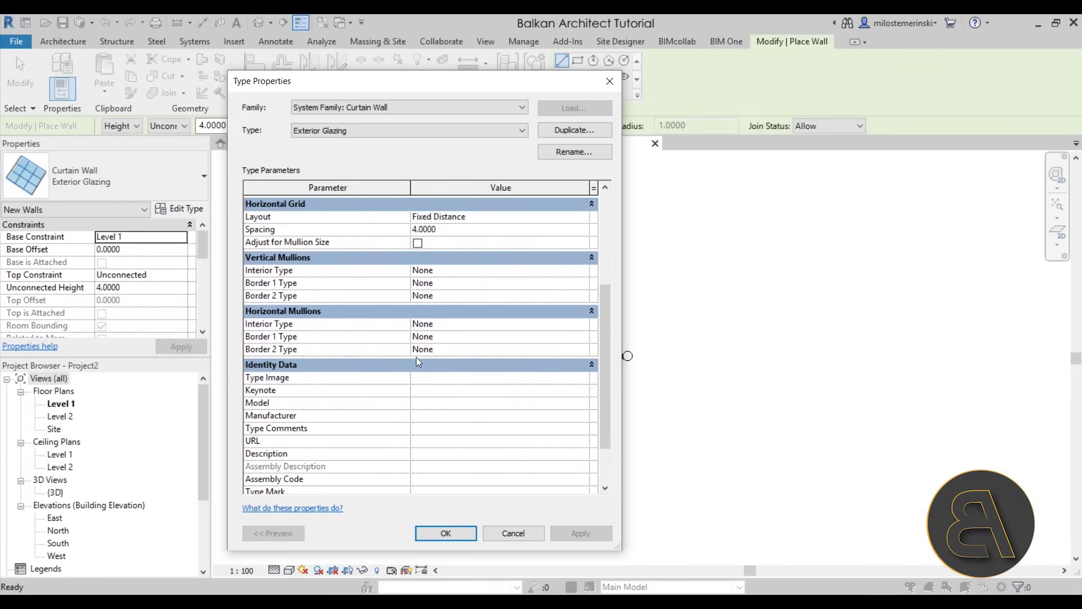
scroll(416, 357, "up", 5)
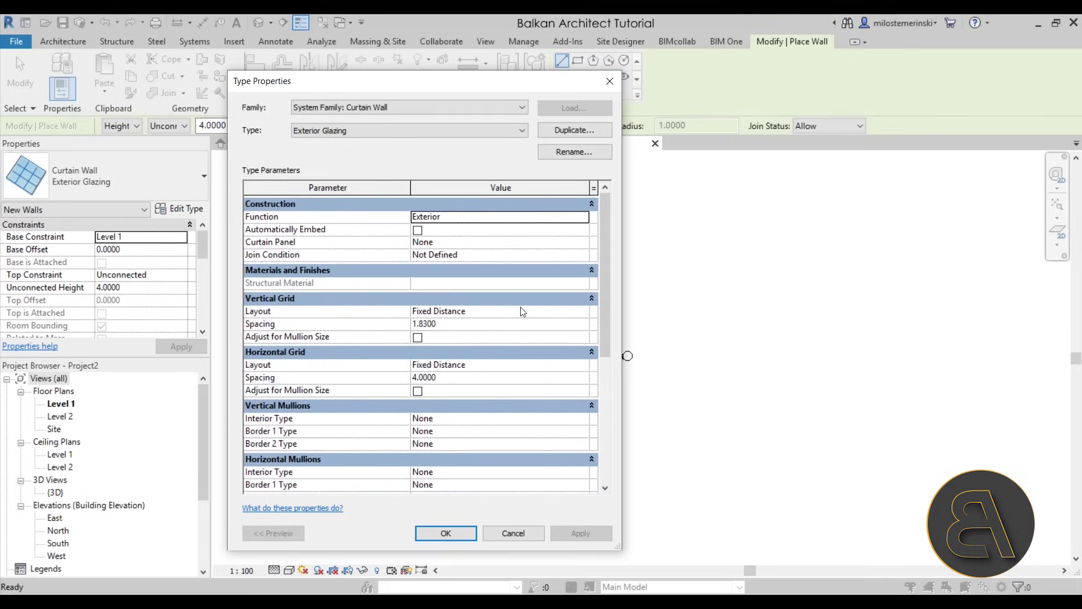
scroll(503, 359, "down", 3)
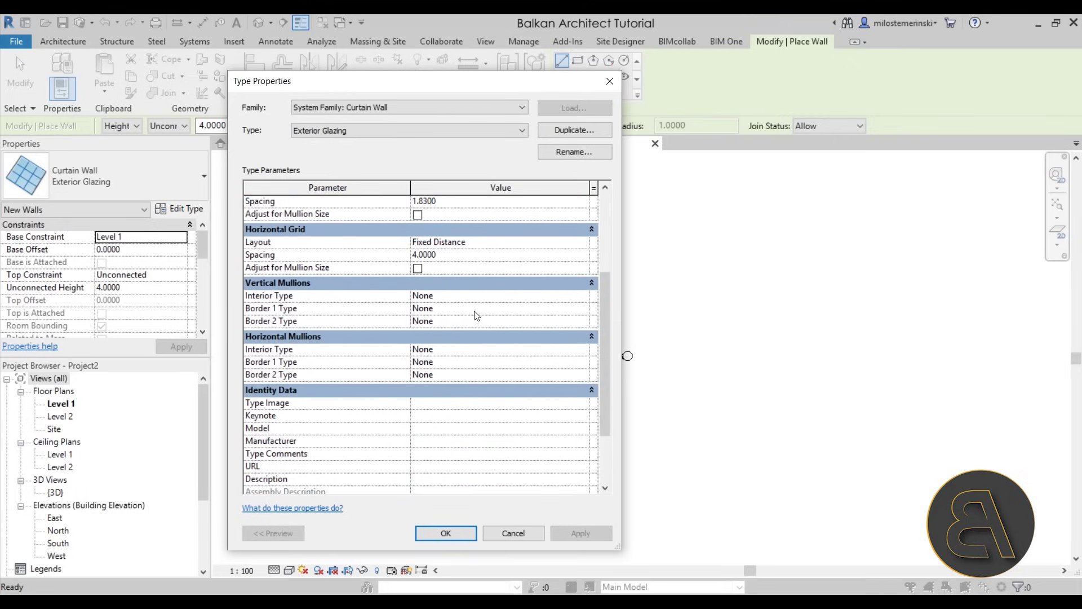
left_click(405, 133)
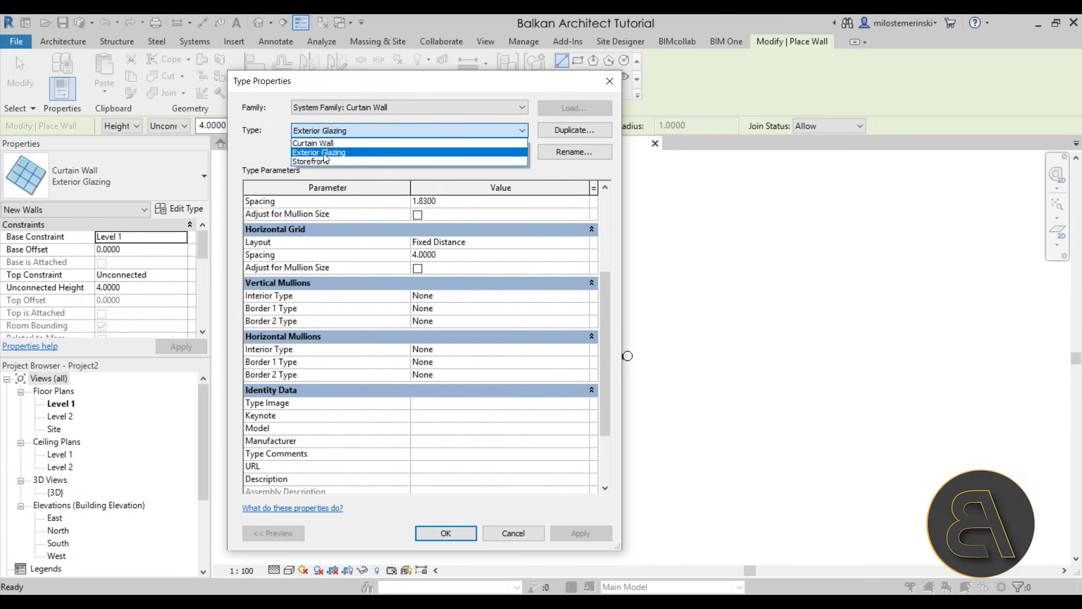
scroll(261, 275, "up", 2)
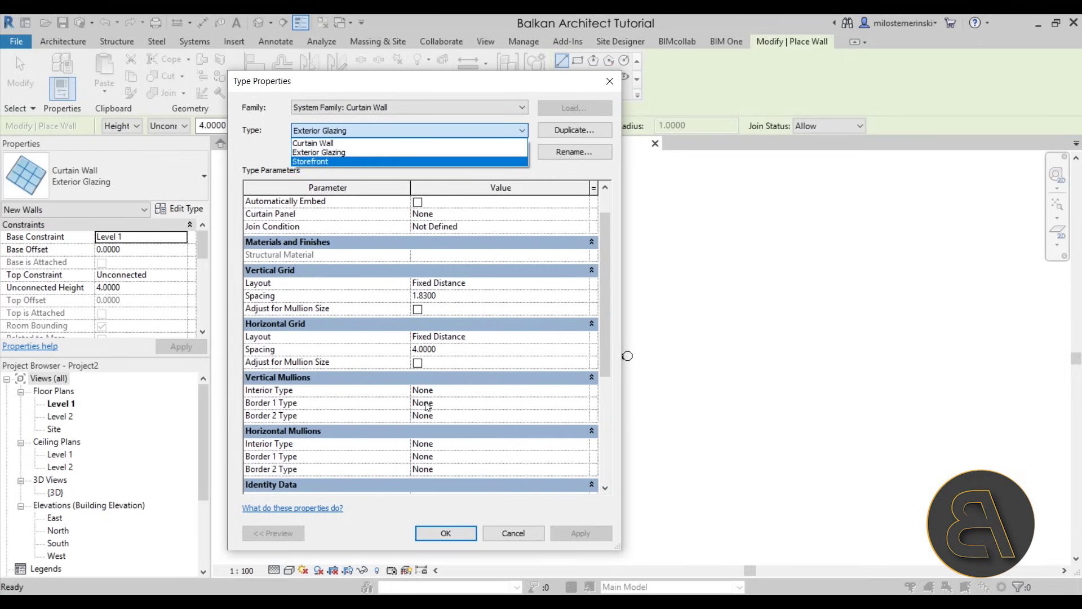
left_click(305, 143)
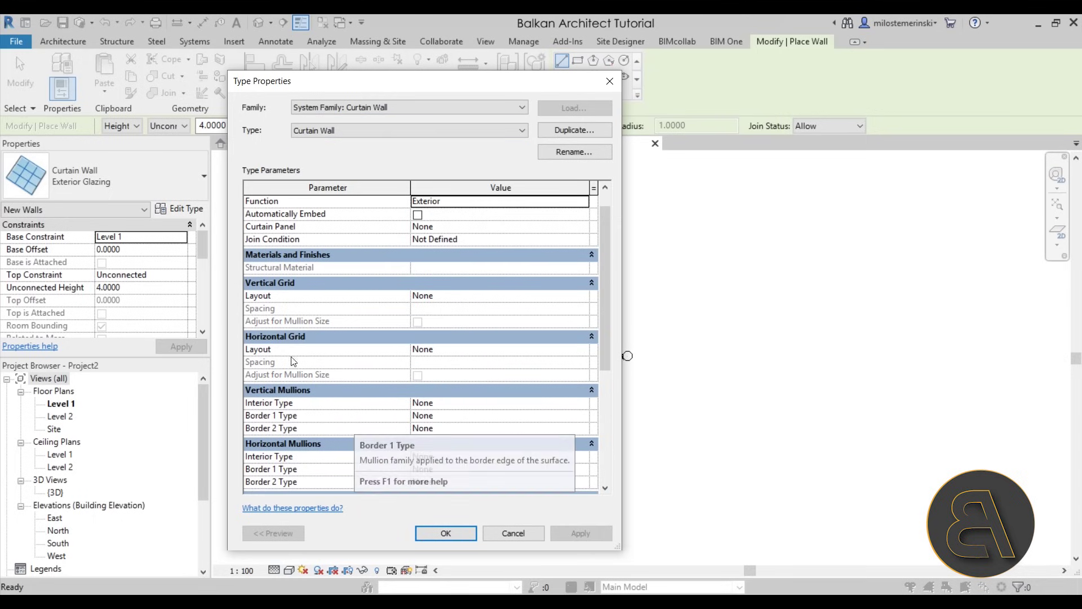
left_click(325, 131)
left_click(337, 167)
scroll(345, 225, "down", 2)
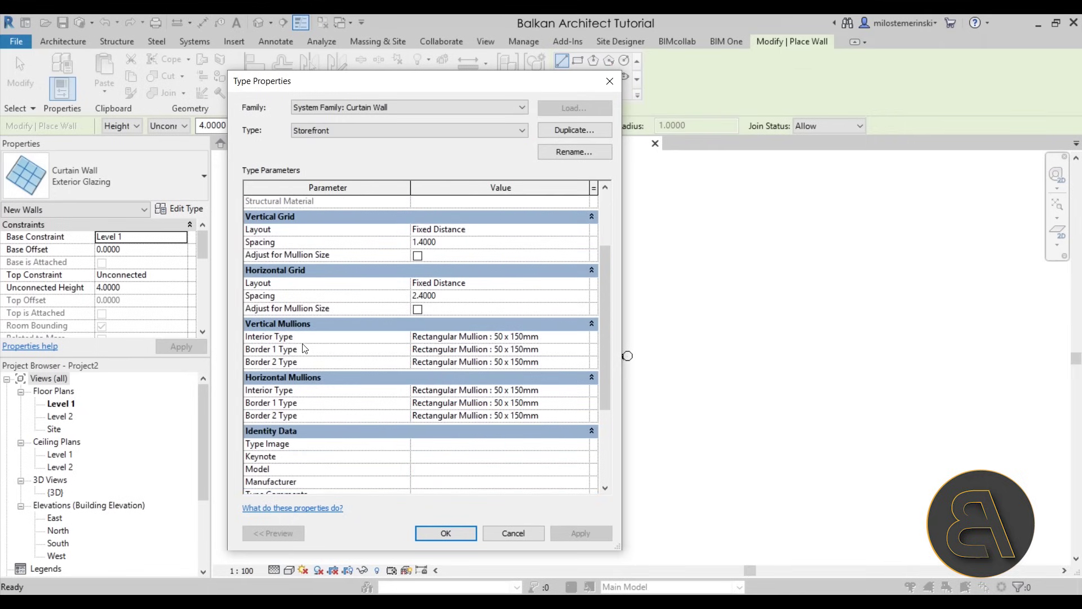
left_click(332, 131)
left_click(320, 148)
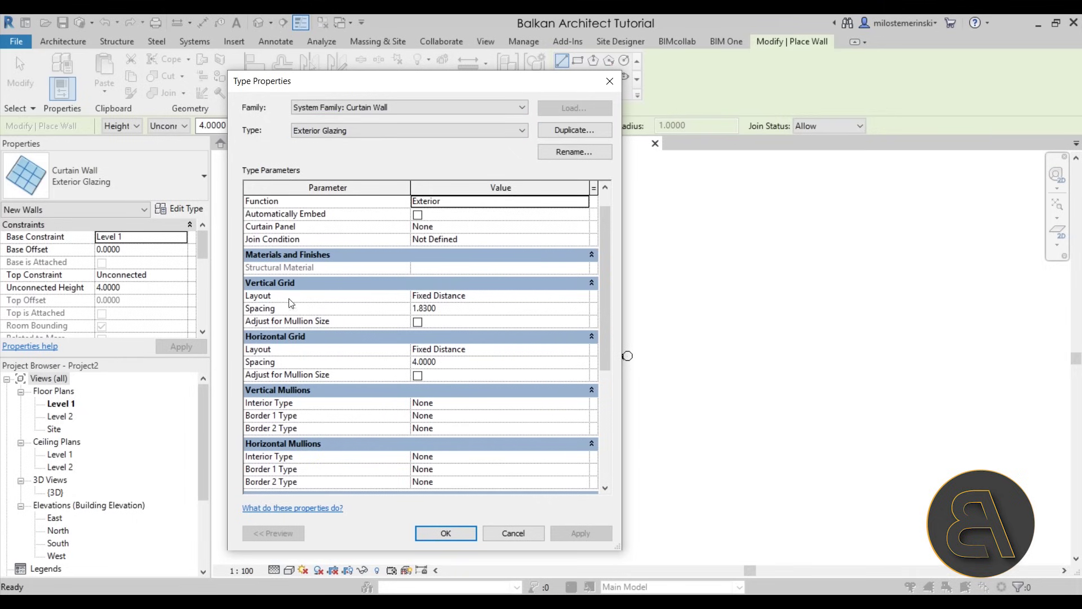
Set the Exterior Glazing vertical grid spacing to 0.15.
scroll(293, 315, "up", 1)
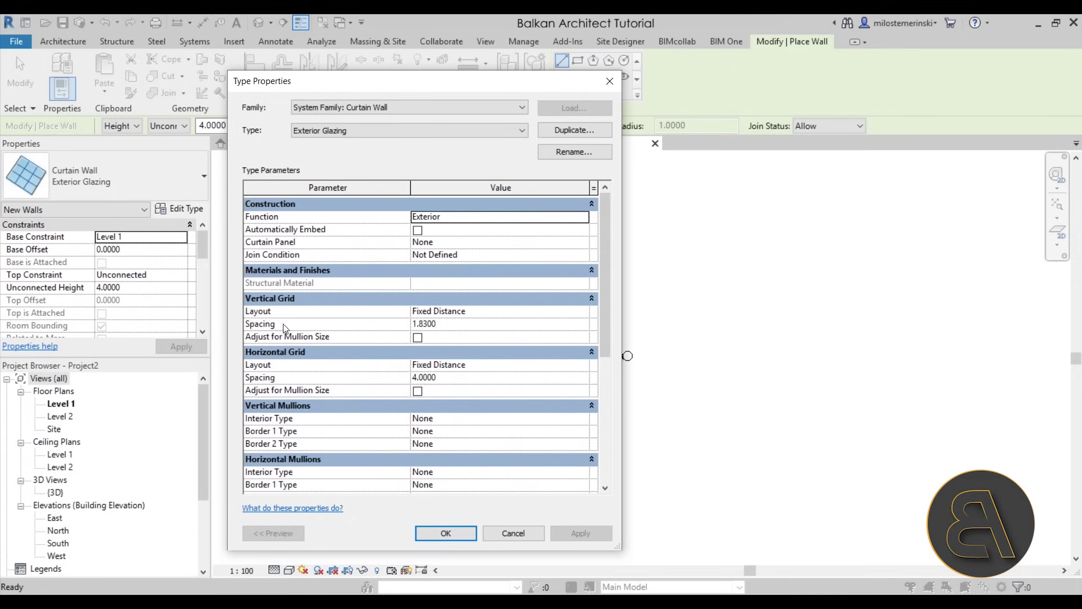
left_click(468, 326)
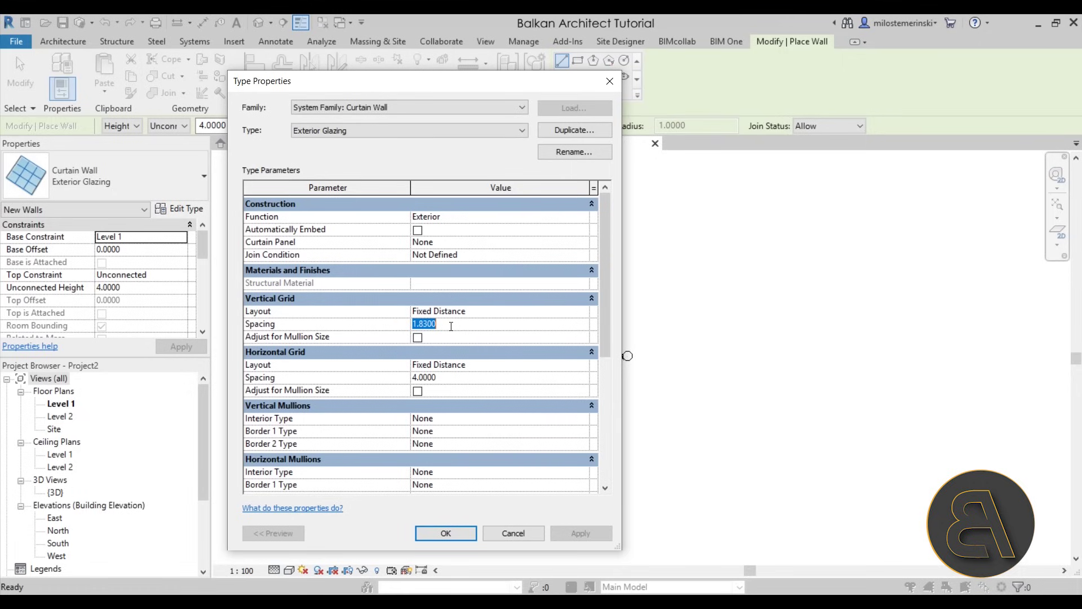
type("0.15")
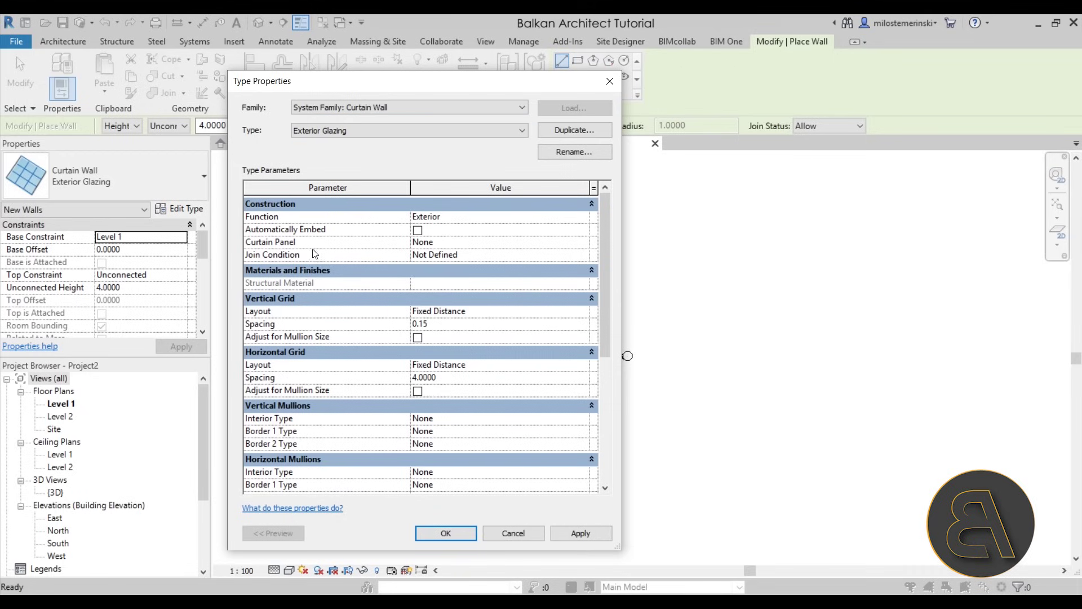
left_click(456, 244)
Choose Metal sheet cladding Profile as the curtain panel, then apply and confirm the type.
left_click(583, 242)
scroll(554, 272, "down", 3)
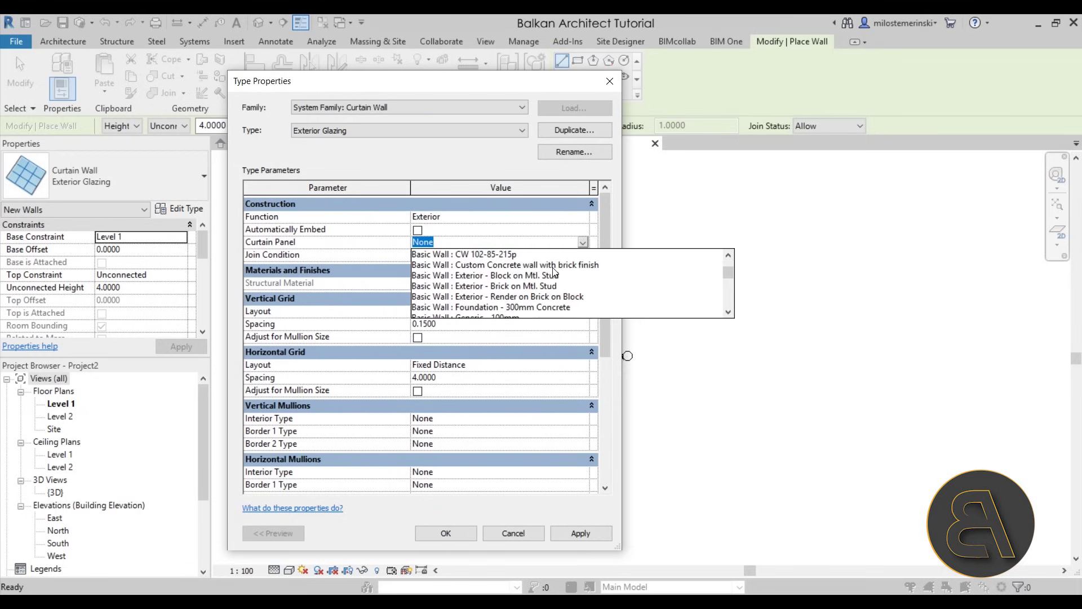
scroll(554, 273, "down", 7)
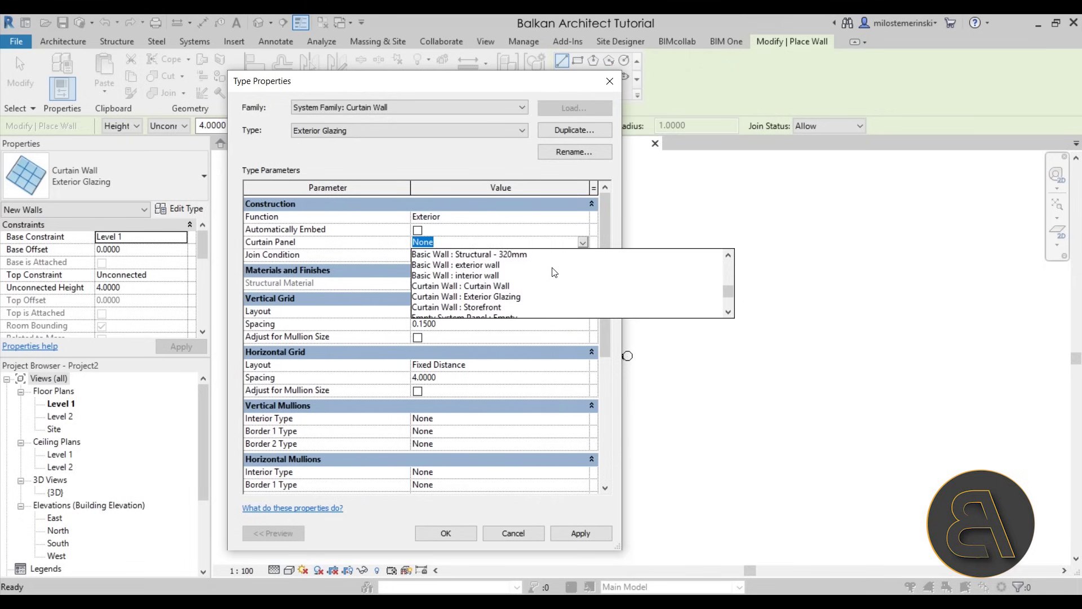
scroll(554, 272, "down", 5)
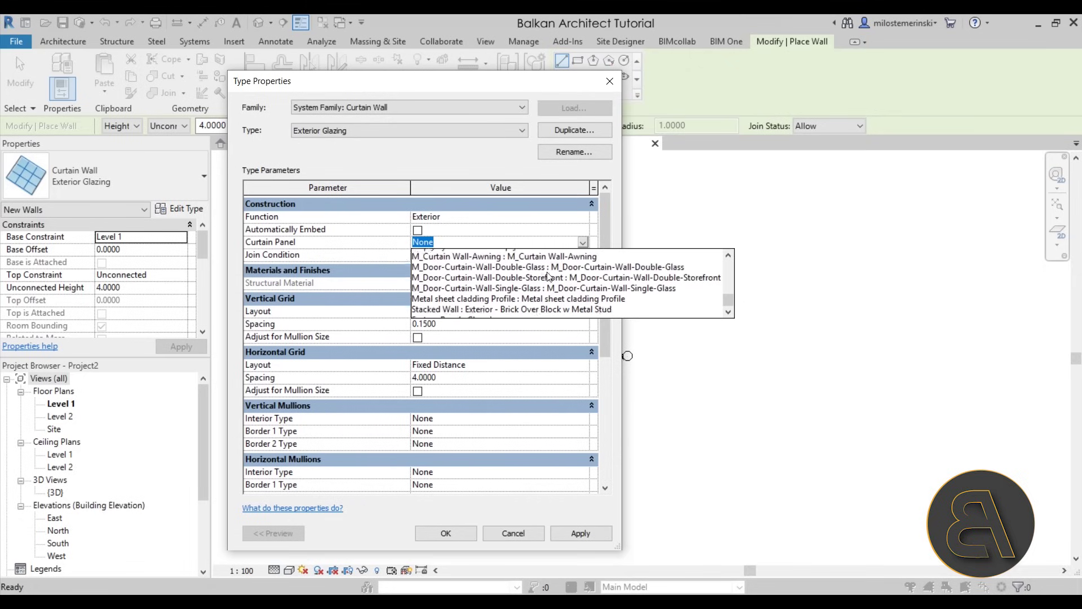
scroll(548, 277, "down", 1)
mouse_move(723, 299)
left_mouse_down()
mouse_move(730, 290)
mouse_move(726, 302)
mouse_move(717, 270)
mouse_move(717, 305)
left_mouse_up()
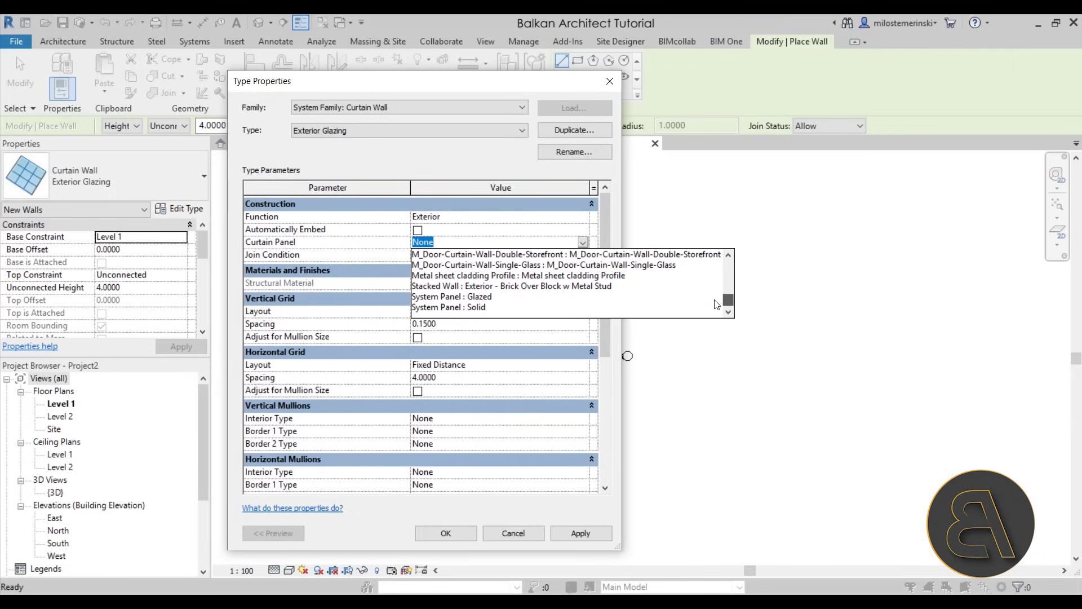
left_click(449, 276)
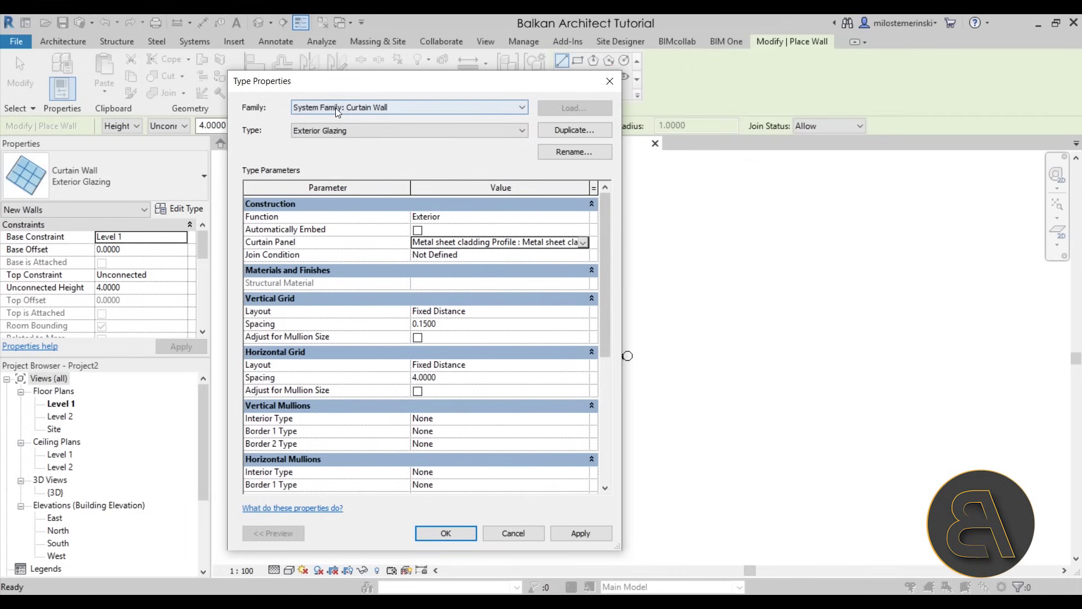
left_click(581, 532)
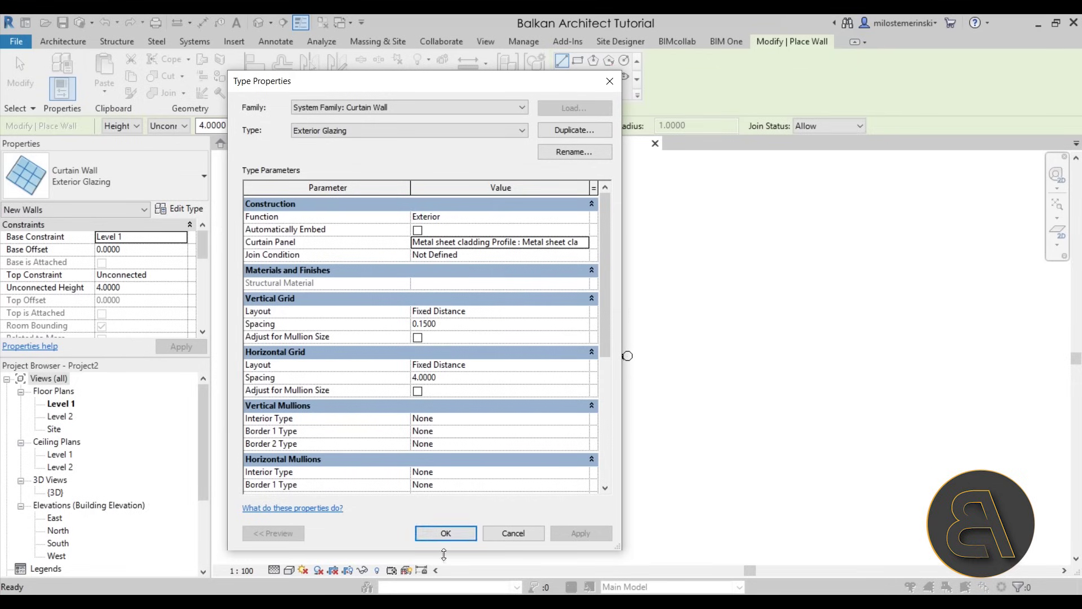
left_click(454, 536)
Draw the cladding curtain wall between two points on Level 1 and zoom in on its rib profile.
left_click(388, 353)
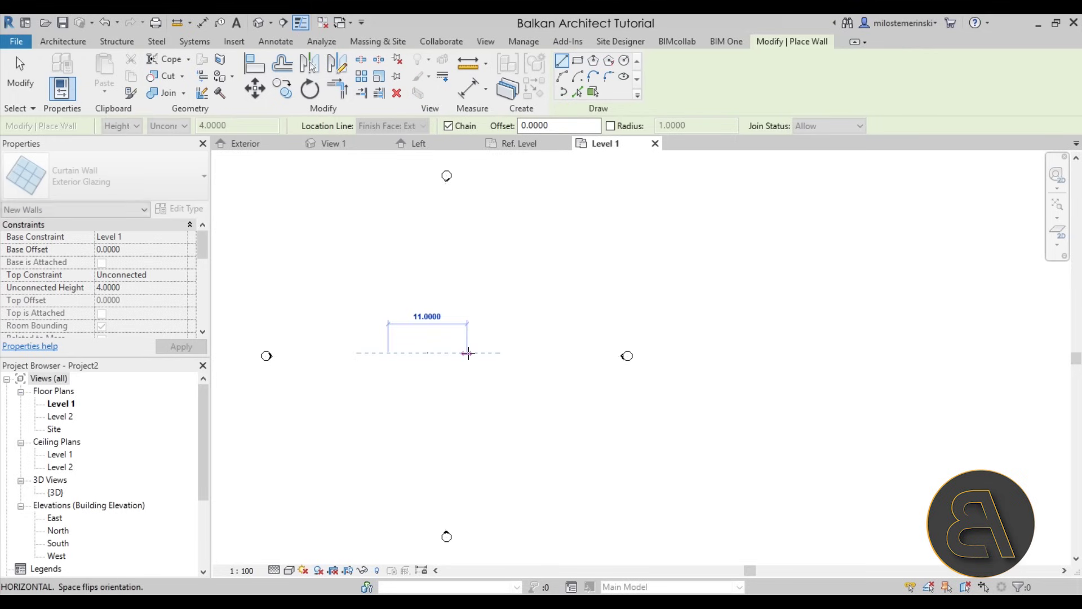
left_click(467, 352)
scroll(415, 361, "up", 6)
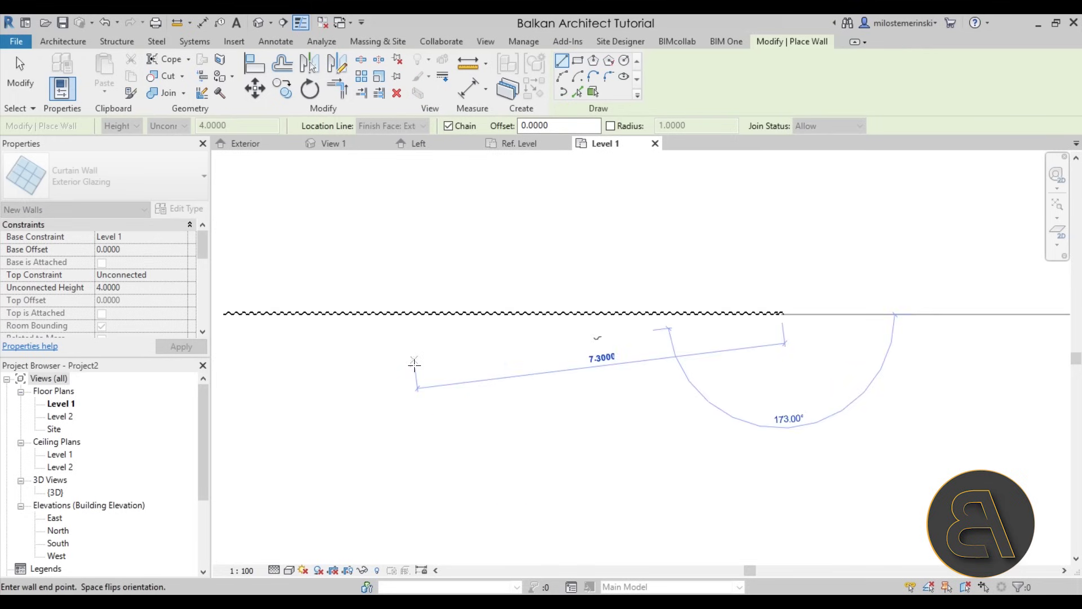
key("Escape")
key("Escape")
scroll(437, 326, "up", 8)
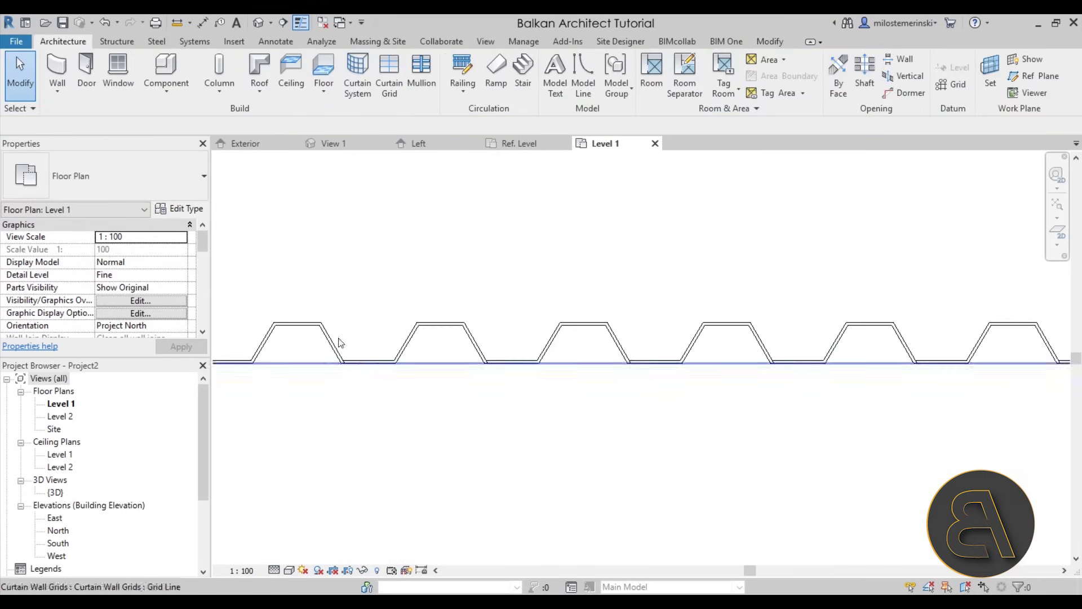
scroll(406, 428, "up", 4)
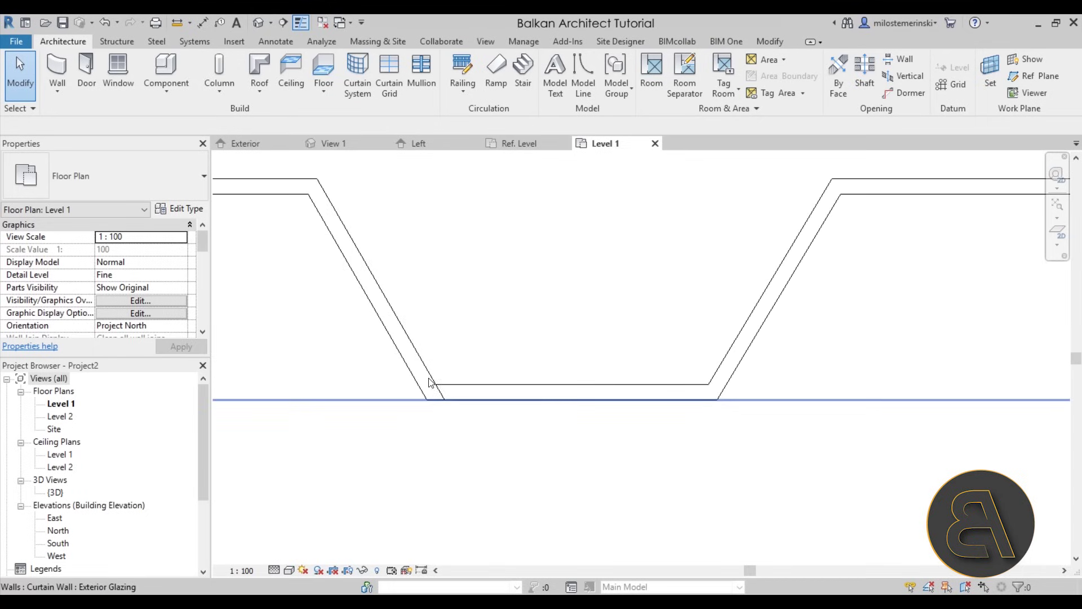
left_click(438, 395)
scroll(451, 398, "down", 10)
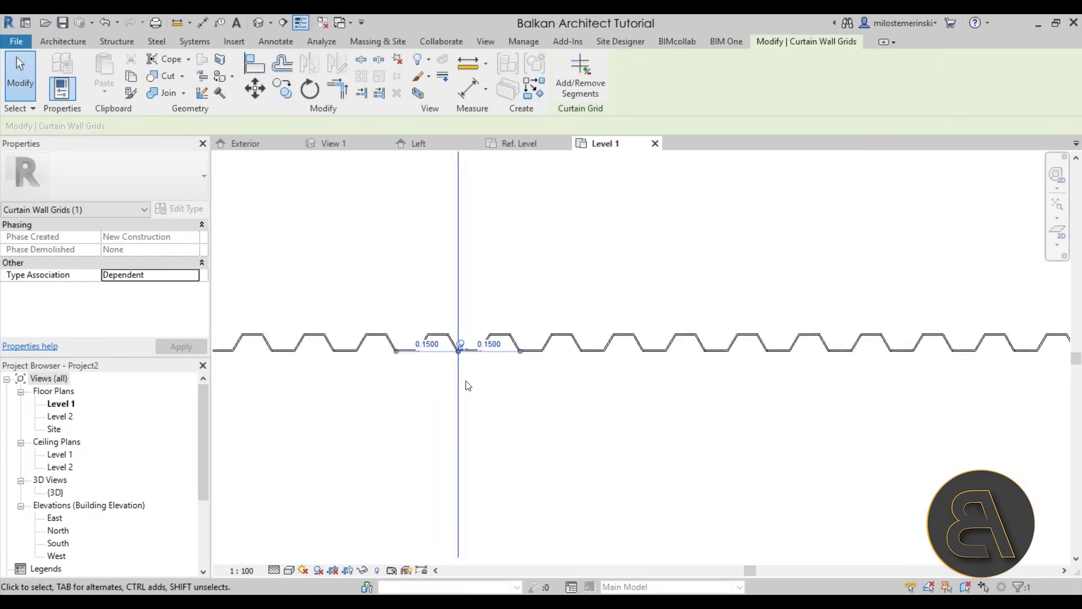
middle_click_drag(512, 401, 476, 377)
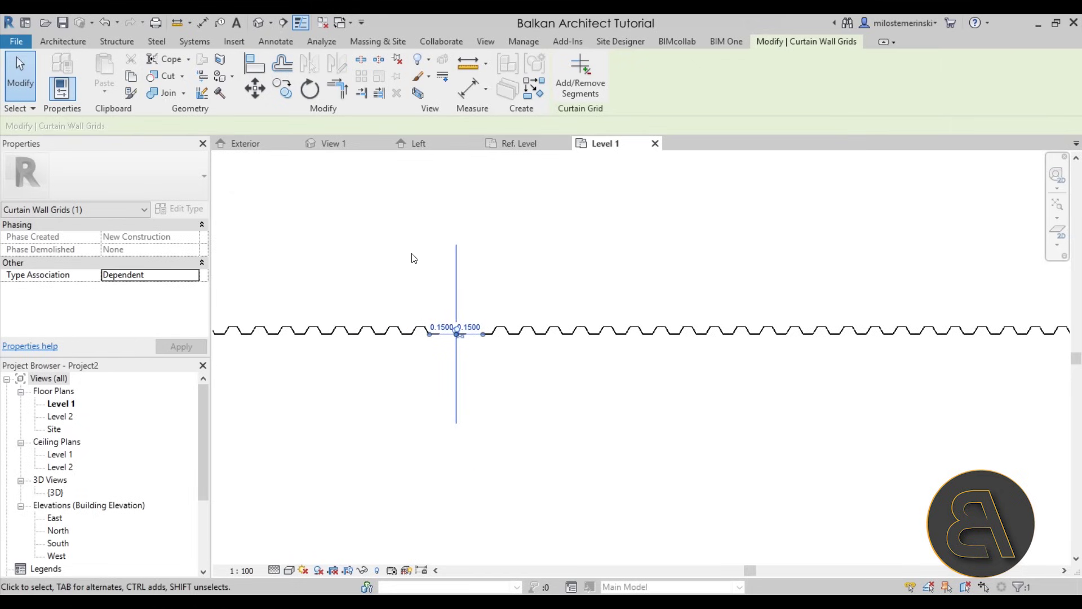
Inspect the trapezoidal ribs in the default 3D view, then return to the Level 1 plan.
left_click(258, 22)
middle_click_drag(573, 355, 456, 452, "shift")
scroll(455, 452, "up", 10)
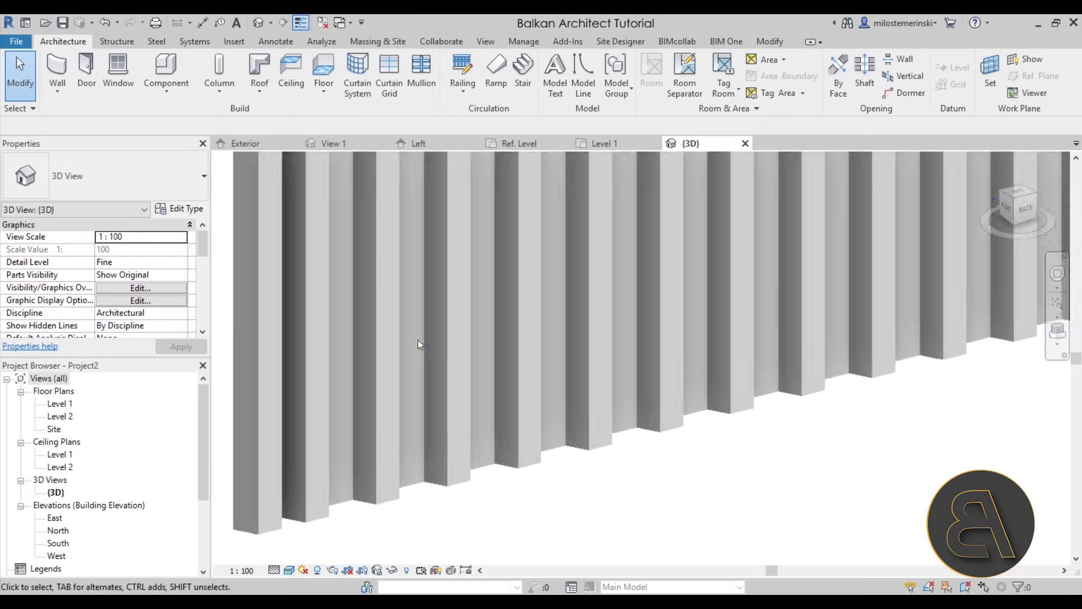
middle_click_drag(432, 364, 541, 416)
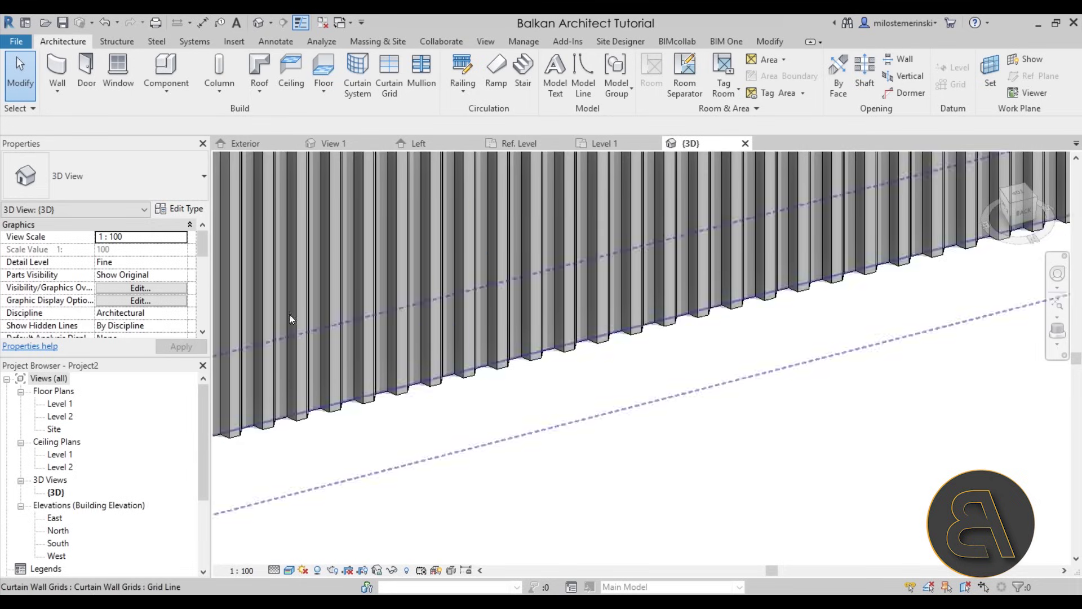
double_click(69, 403)
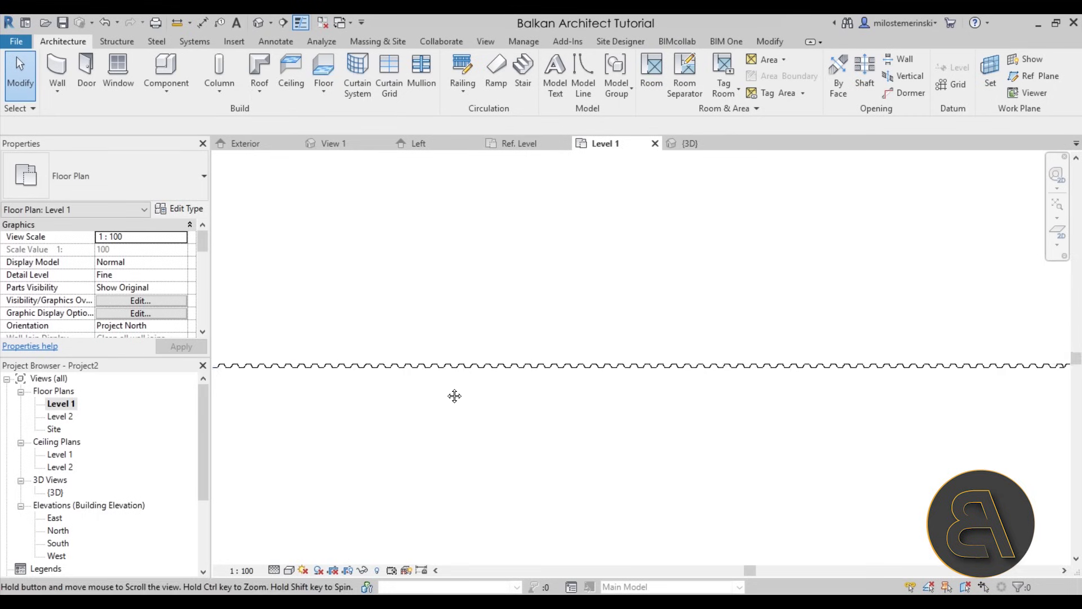
scroll(399, 365, "down", 3)
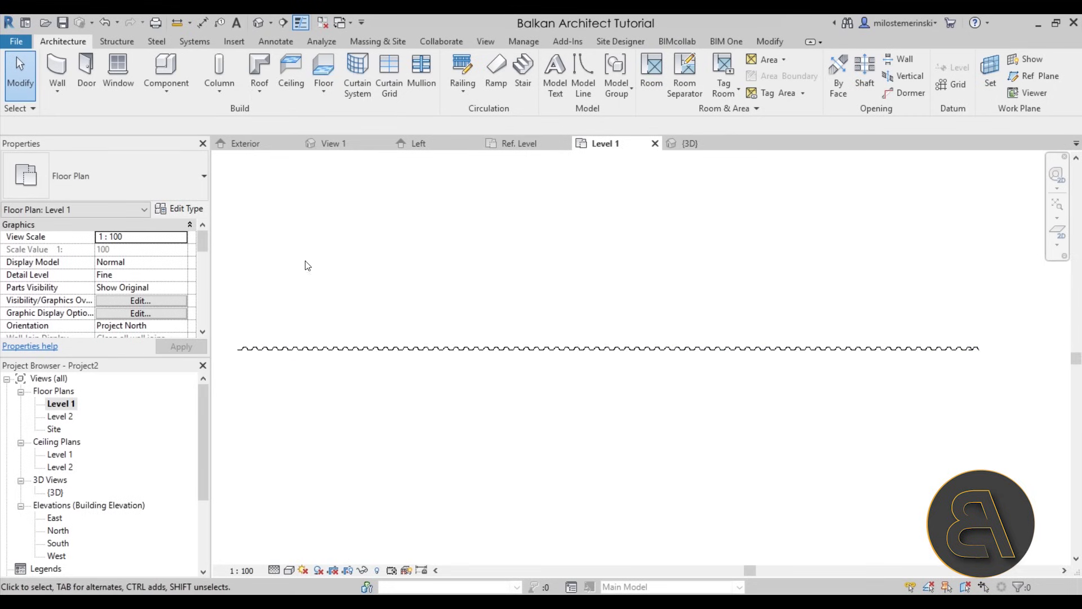
Start a Basic Wall Generic - 300mm with its location line set to Finish Face: Exterior.
left_click(66, 67)
left_click(151, 185)
scroll(107, 297, "up", 2)
scroll(107, 298, "up", 4)
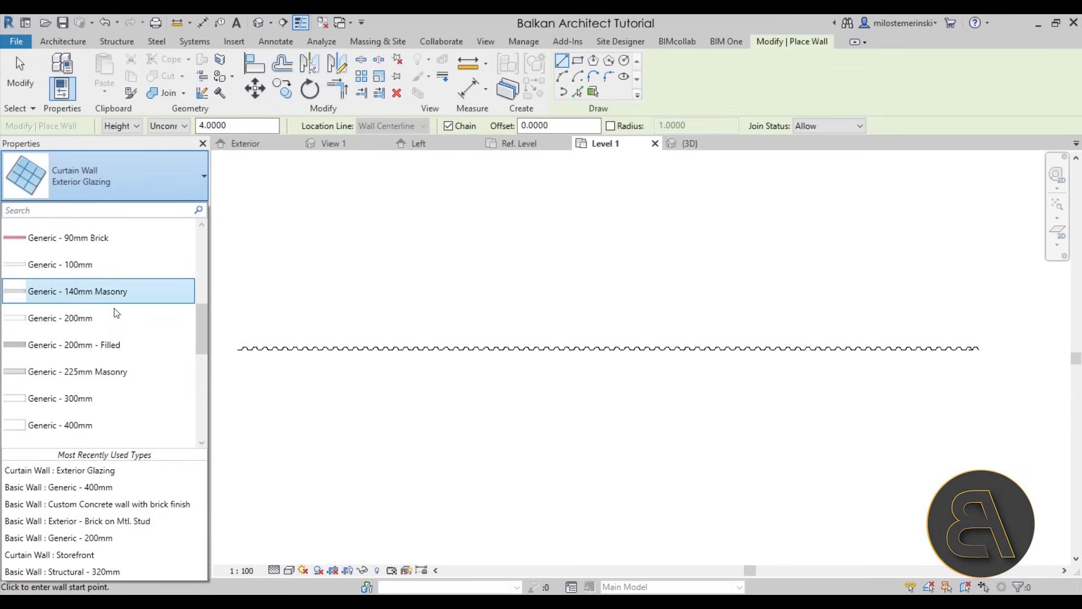
left_click(79, 398)
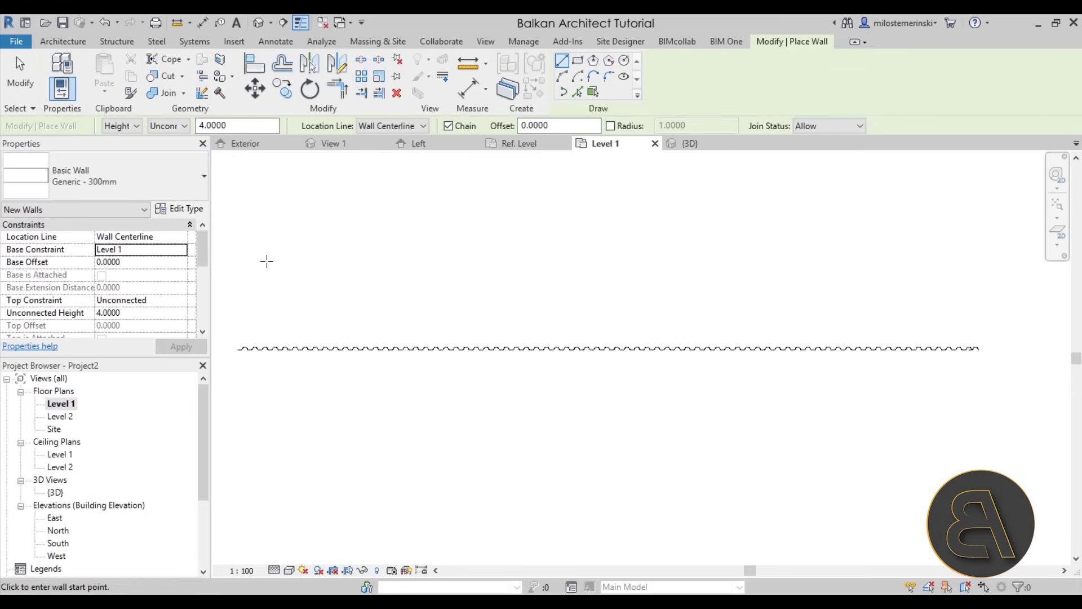
middle_click_drag(277, 267, 334, 257)
left_click(393, 126)
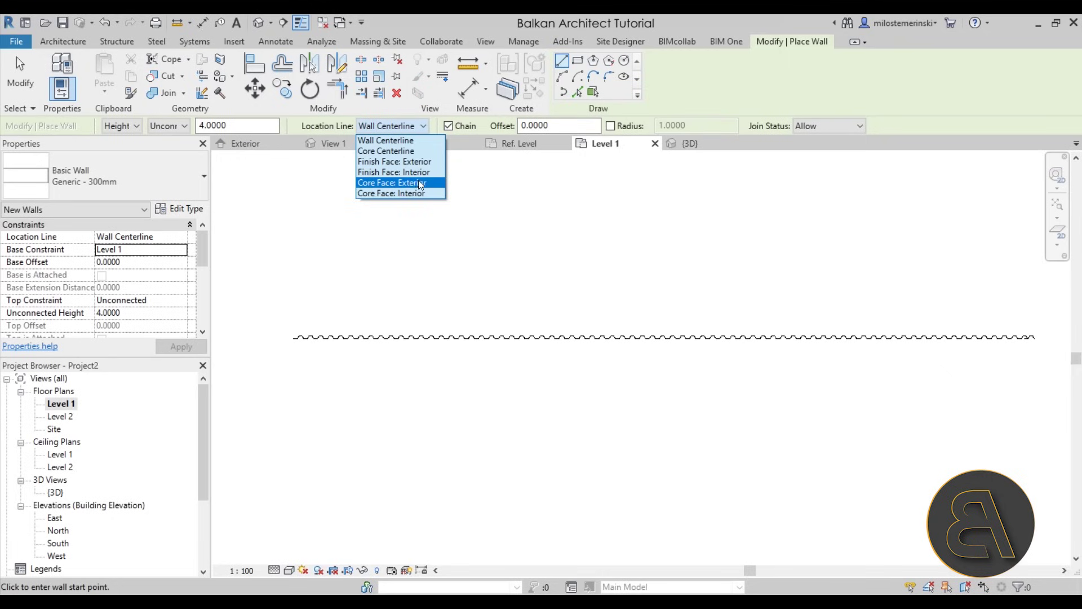
left_click(394, 161)
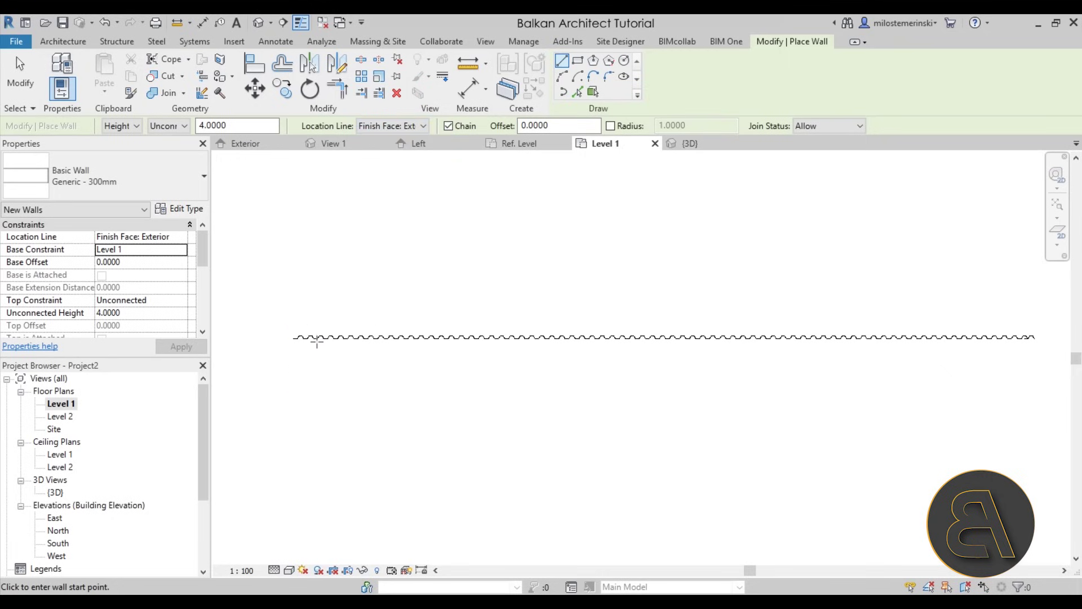
scroll(304, 338, "up", 5)
Draw the backing wall from the cladding's left end to its right corner, flipped behind it.
left_click(267, 311)
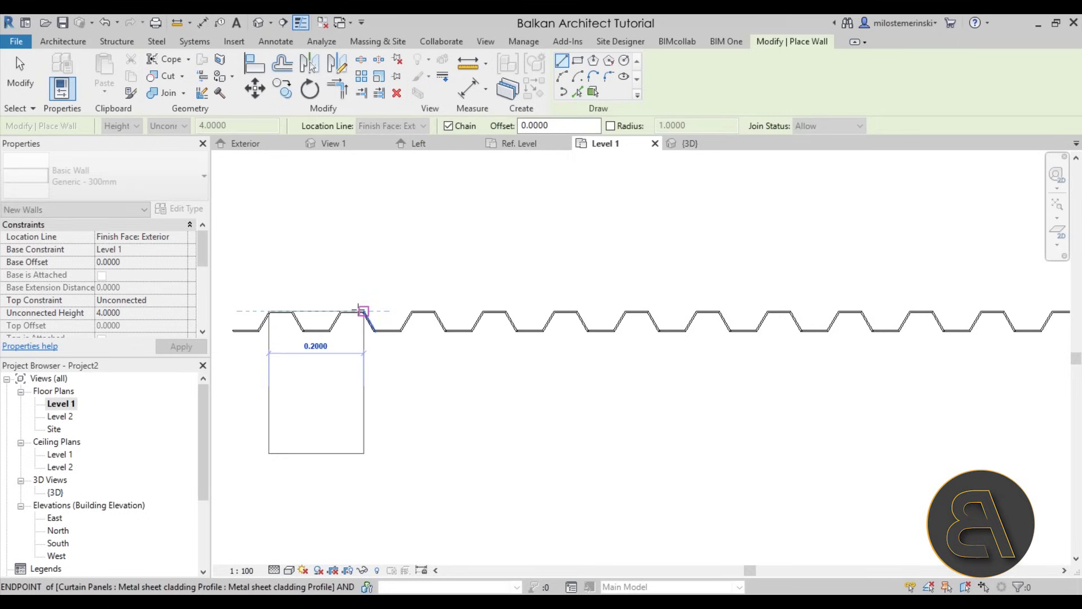
key("space")
key("space")
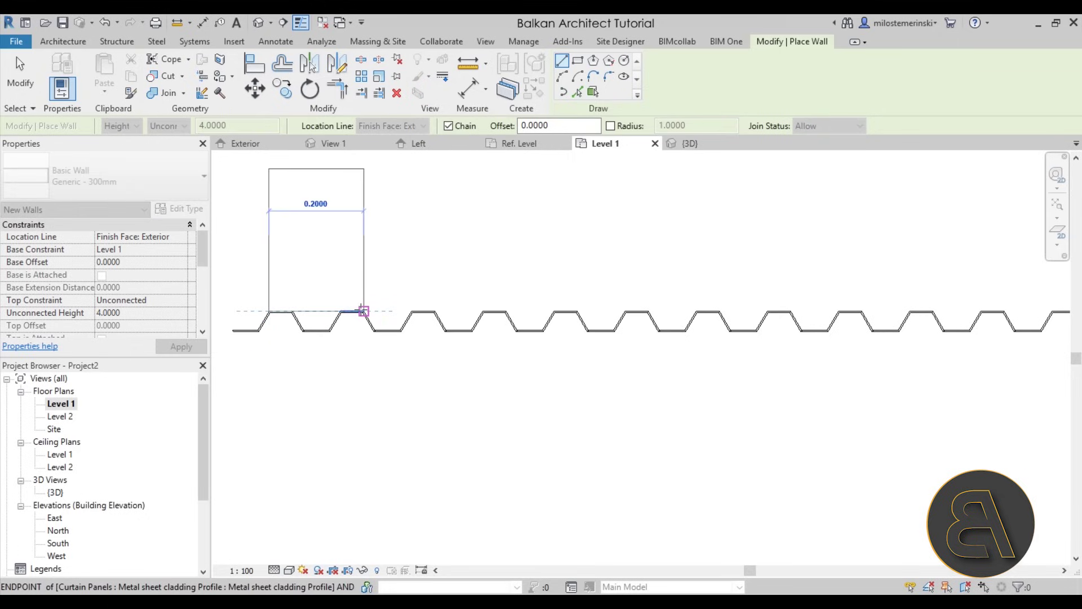
scroll(575, 310, "down", 3)
middle_click_drag(575, 316, 276, 314)
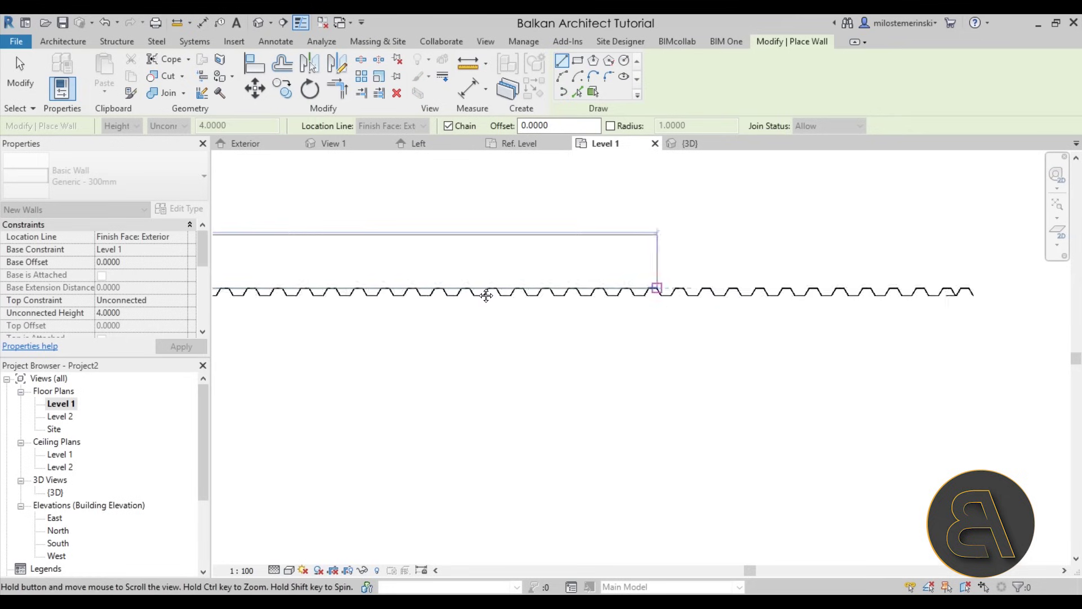
scroll(535, 265, "up", 2)
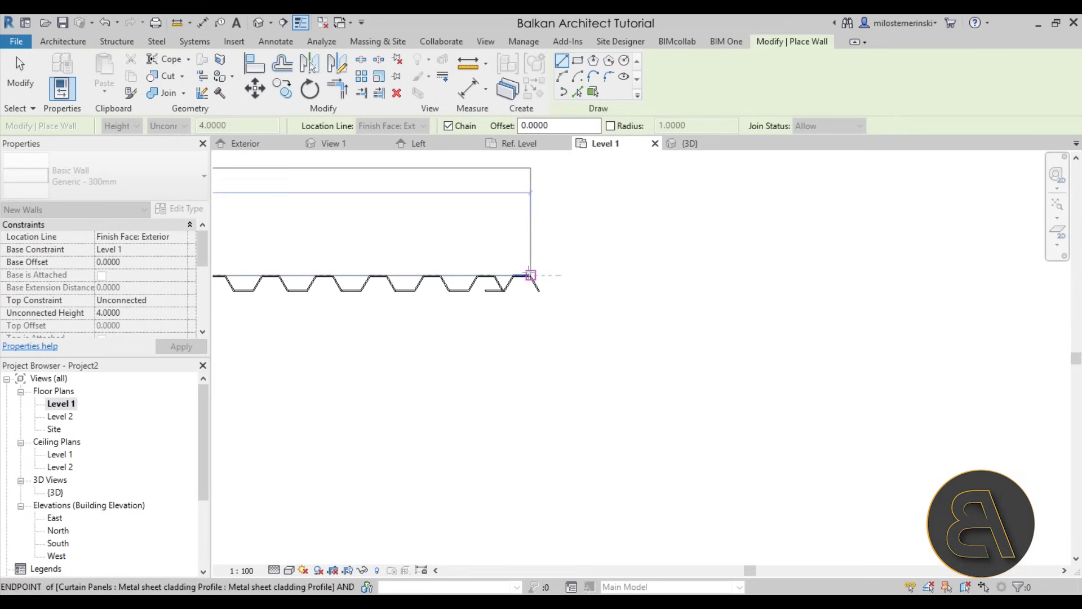
left_click(530, 272)
key("Escape")
key("Escape")
scroll(510, 299, "up", 3)
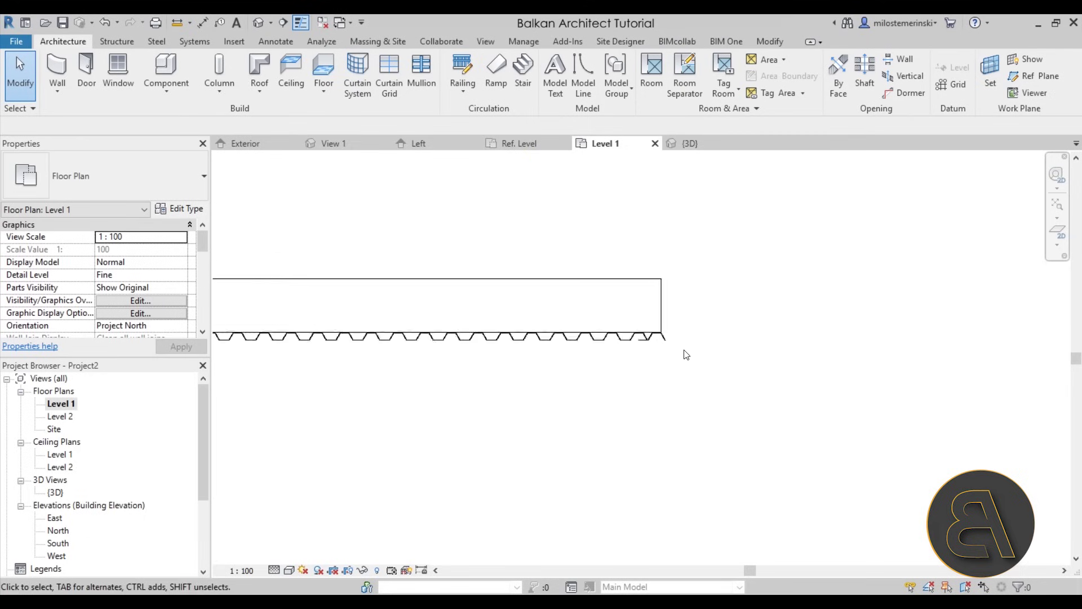
Centre the whole clad wall in the Level 1 plan.
scroll(686, 354, "up", 8)
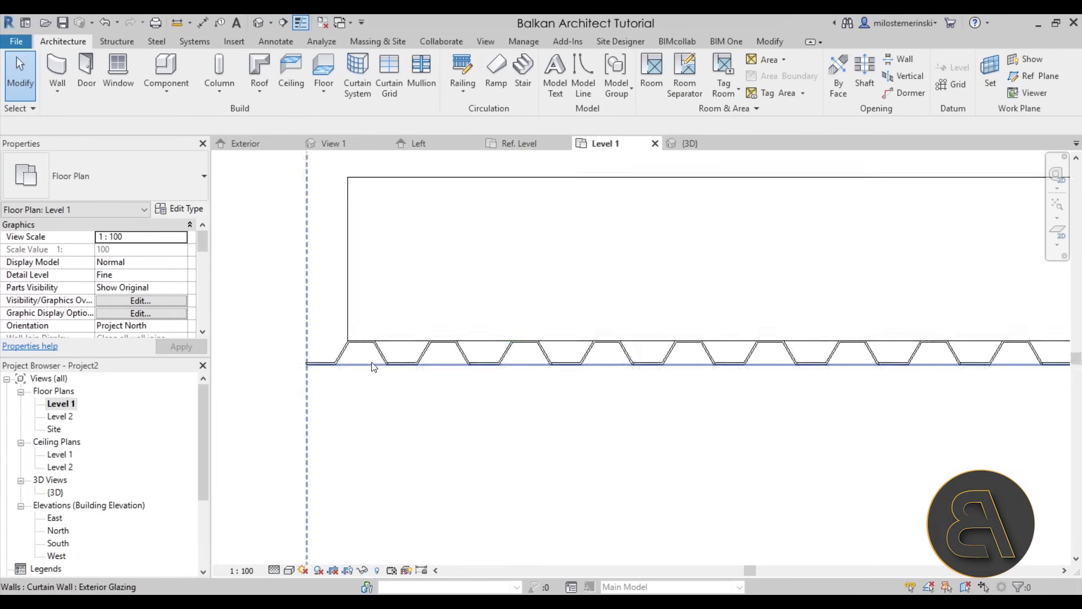
scroll(327, 348, "down", 5)
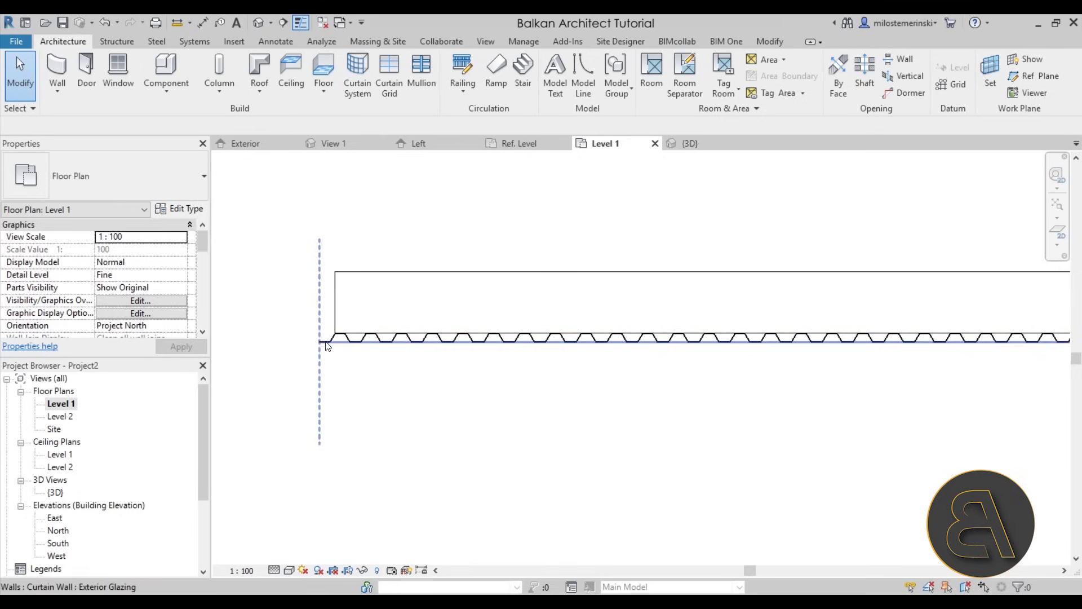
middle_click_drag(596, 376, 387, 351)
scroll(383, 341, "down", 3)
scroll(843, 346, "up", 3)
scroll(437, 313, "down", 4)
middle_click_drag(437, 313, 457, 328)
Orbit around the clad wall in the default 3D view to inspect the ribbed cladding.
left_click(258, 23)
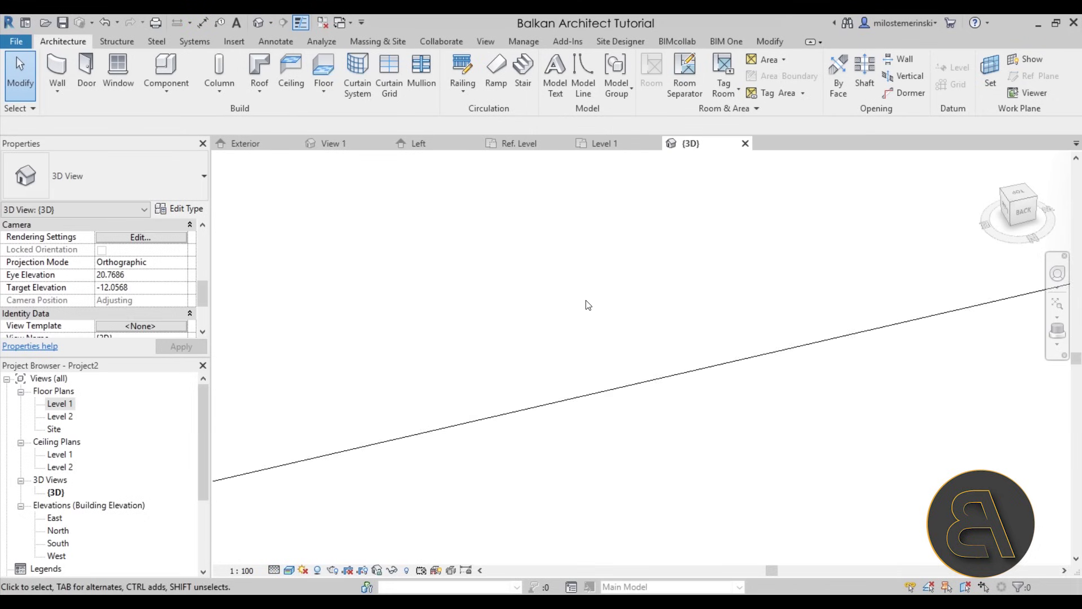
scroll(584, 304, "down", 8)
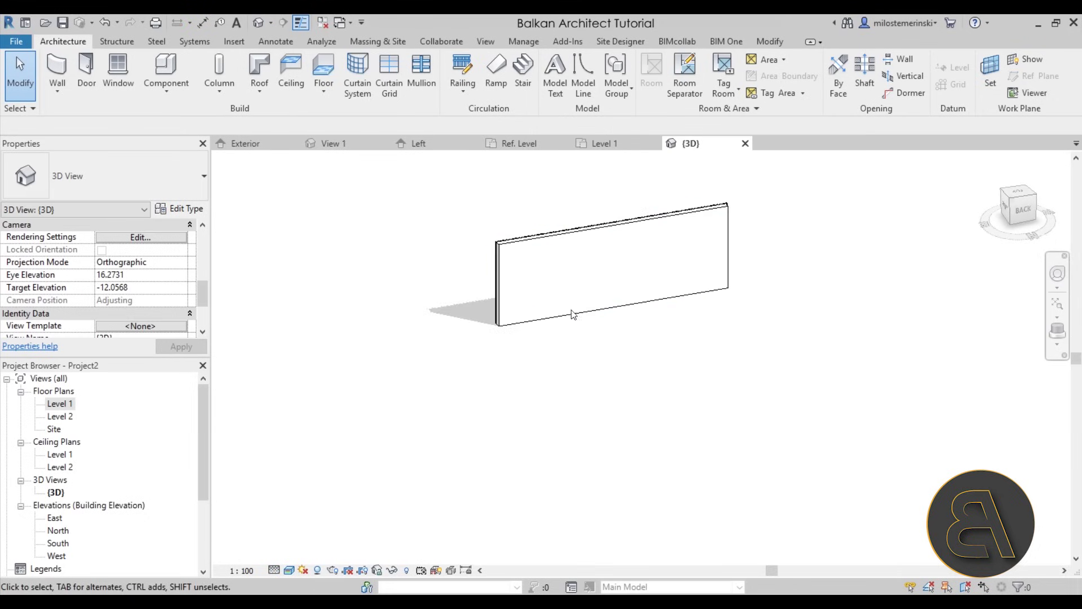
mouse_move(558, 292)
middle_mouse_down("shift")
mouse_move(624, 423)
mouse_move(387, 423)
mouse_move(761, 421)
mouse_move(846, 387)
mouse_move(725, 425)
mouse_move(536, 428)
mouse_move(533, 389)
mouse_move(491, 364)
mouse_move(627, 417)
mouse_move(572, 355)
mouse_move(507, 447)
mouse_move(750, 423)
mouse_move(652, 446)
mouse_move(490, 459)
middle_mouse_up("shift")
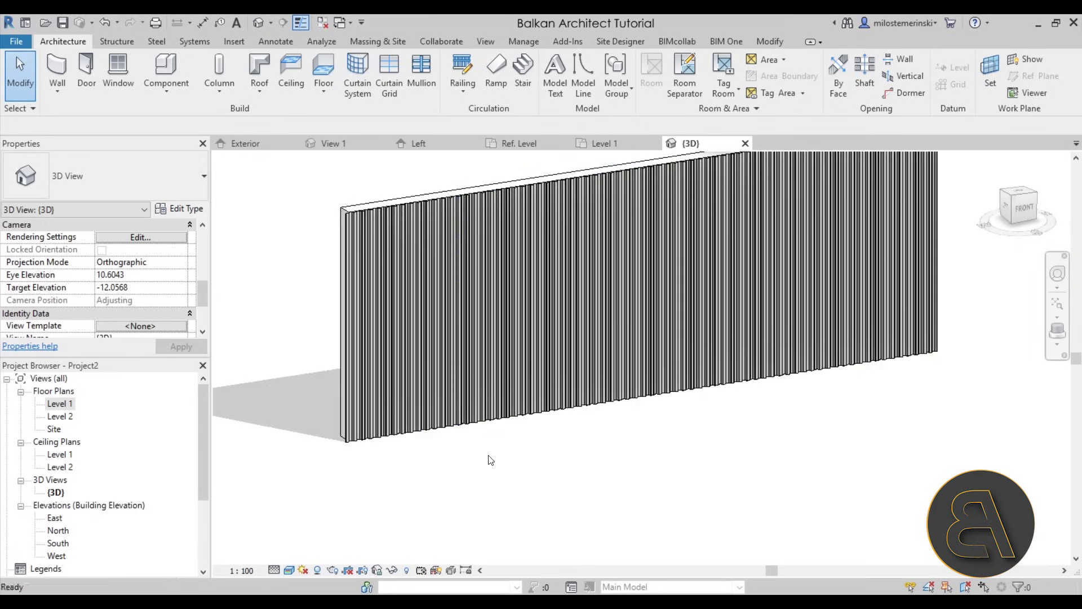
left_click(468, 424)
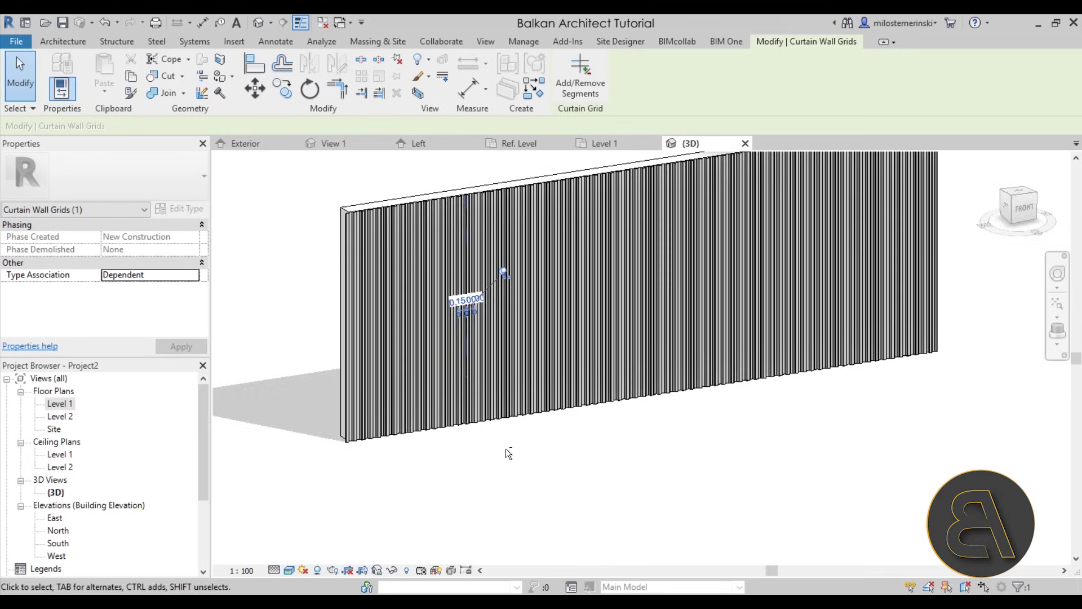
middle_click_drag(513, 454, 558, 437, "shift")
left_click(538, 444)
middle_click_drag(319, 447, 437, 466, "shift")
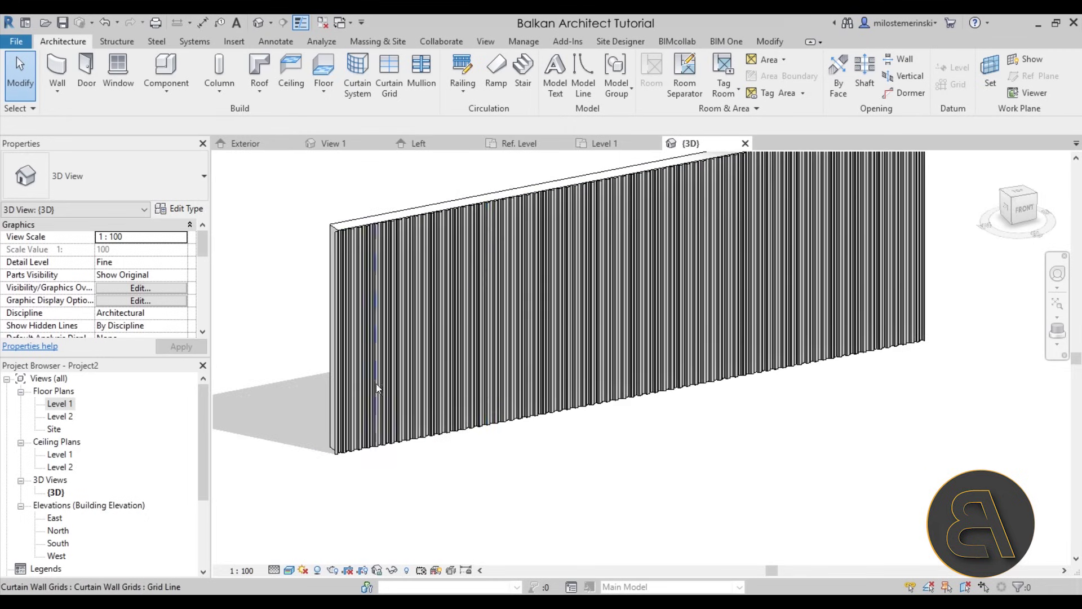
mouse_move(370, 394)
middle_mouse_down("shift")
mouse_move(483, 380)
mouse_move(644, 380)
mouse_move(529, 407)
mouse_move(367, 388)
middle_mouse_up("shift")
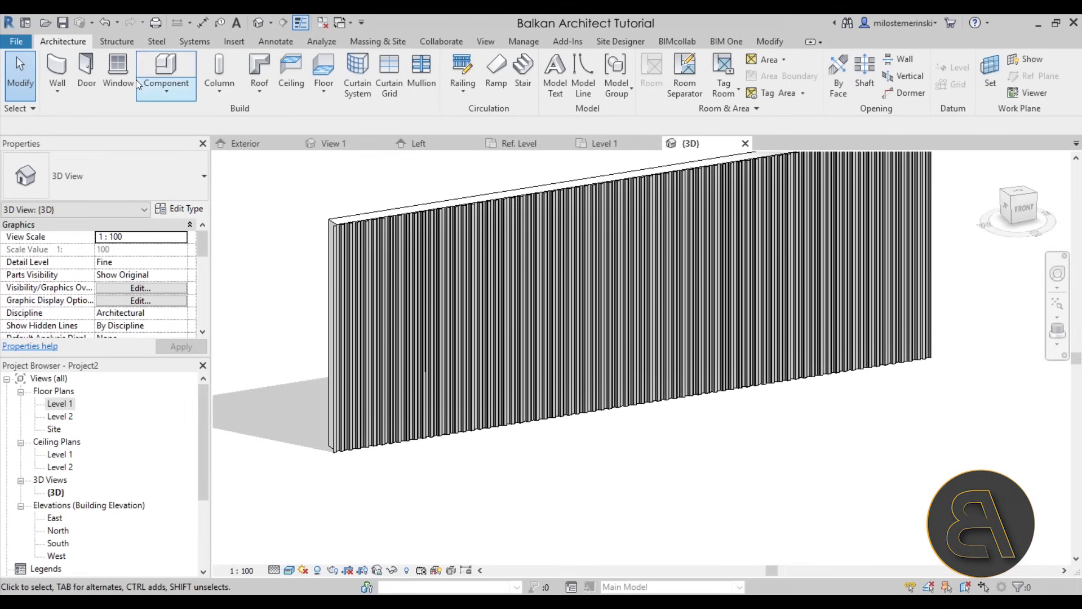
Place the 700 mm door with window in the clad wall beside a curtain grid line.
left_click(85, 69)
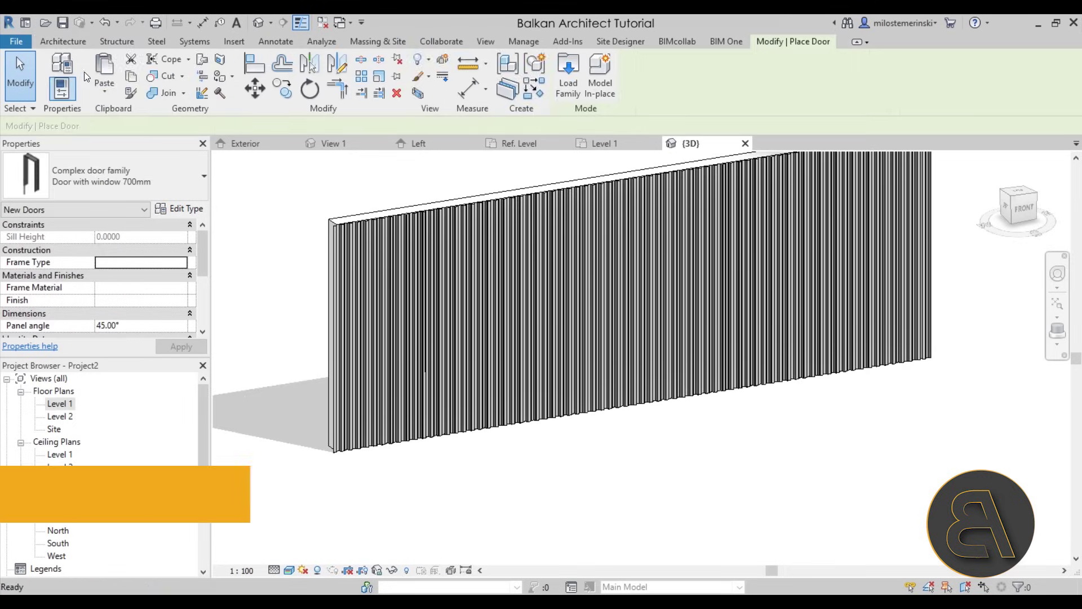
left_click(526, 375)
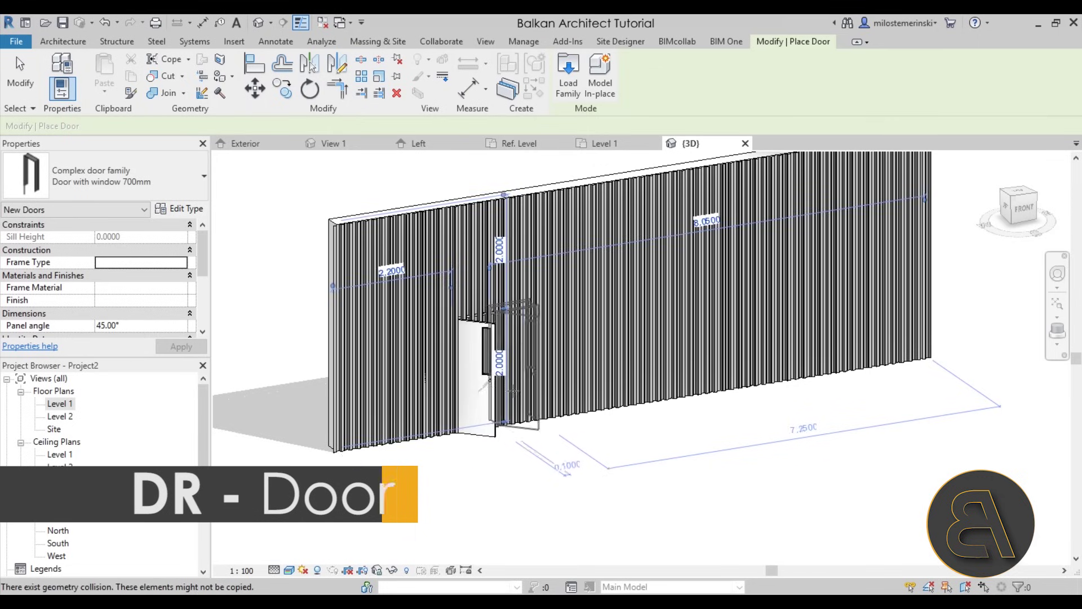
key("Escape")
key("Escape")
left_click(495, 402)
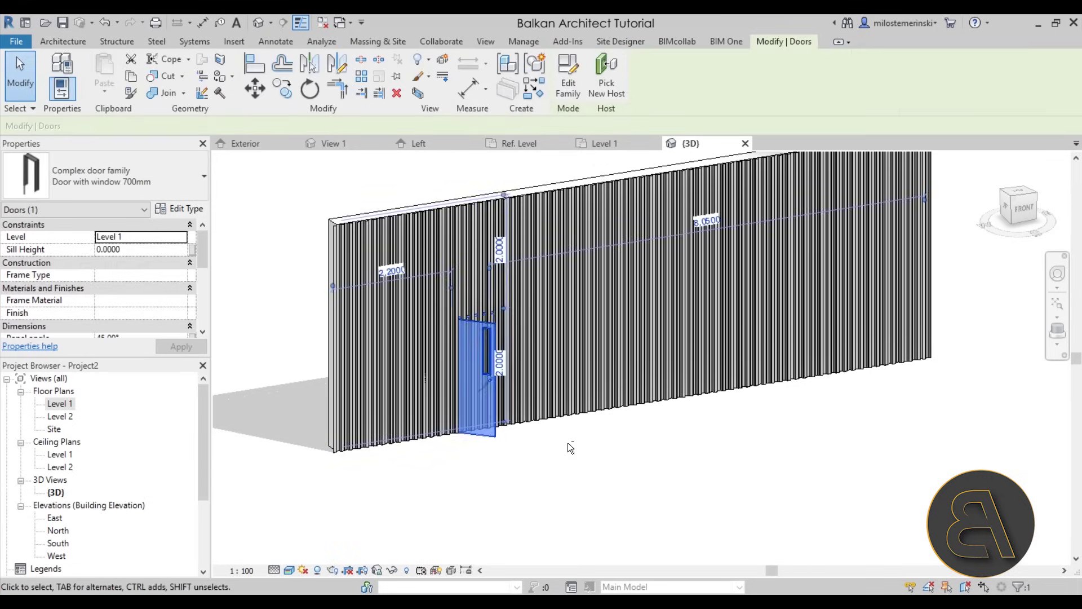
middle_click_drag(570, 447, 532, 398, "shift")
key("Escape")
Select the cladding curtain wall and the grid line beside the door, orbiting to a straight front view.
left_click(519, 423)
left_click(586, 440)
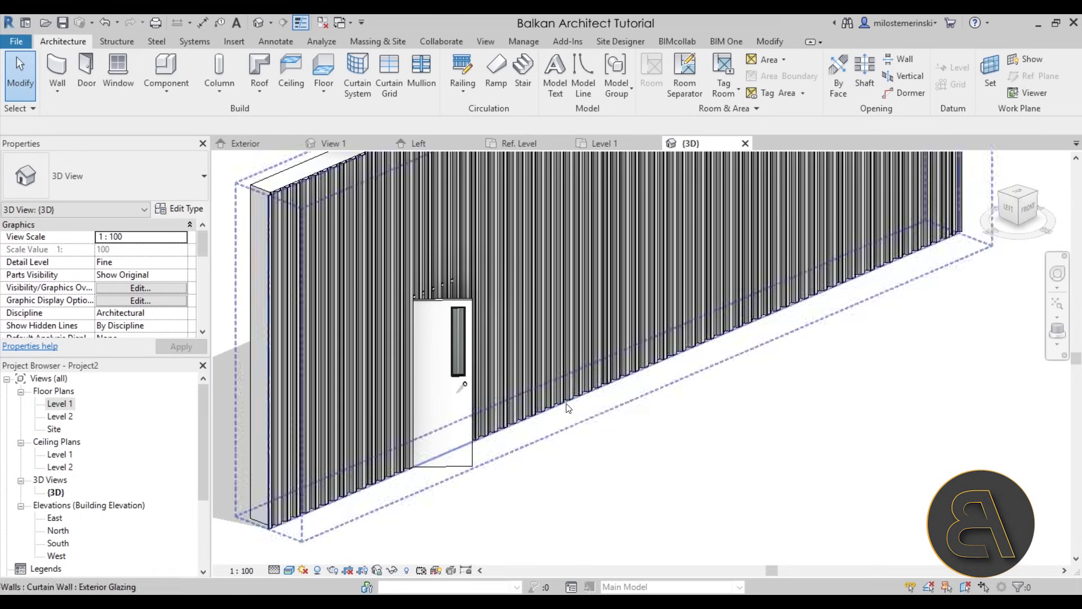
middle_click_drag(535, 447, 494, 420, "shift")
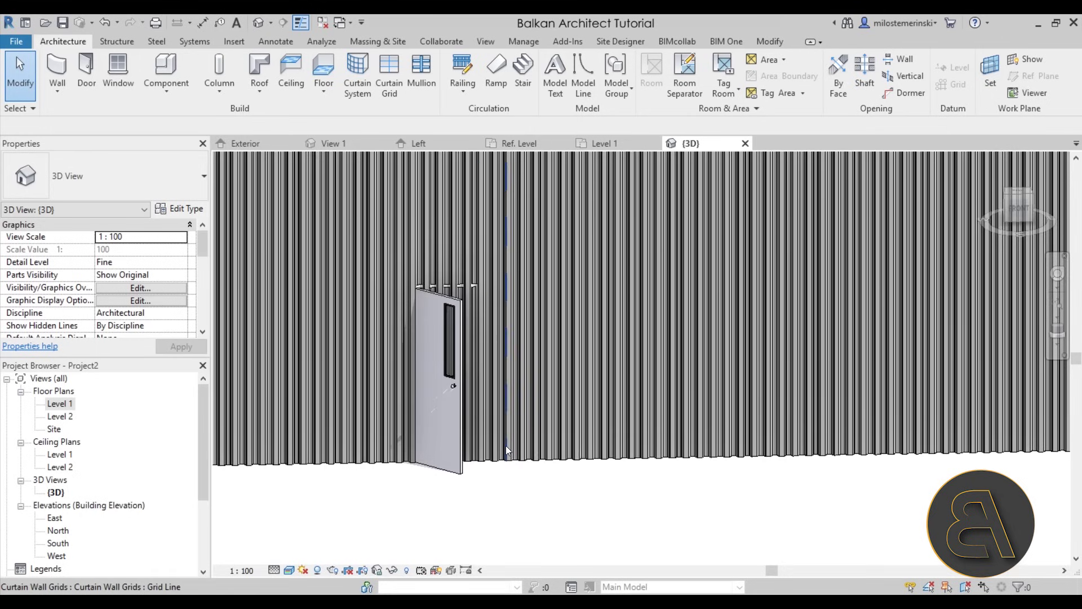
left_click(487, 458)
scroll(479, 290, "up", 6)
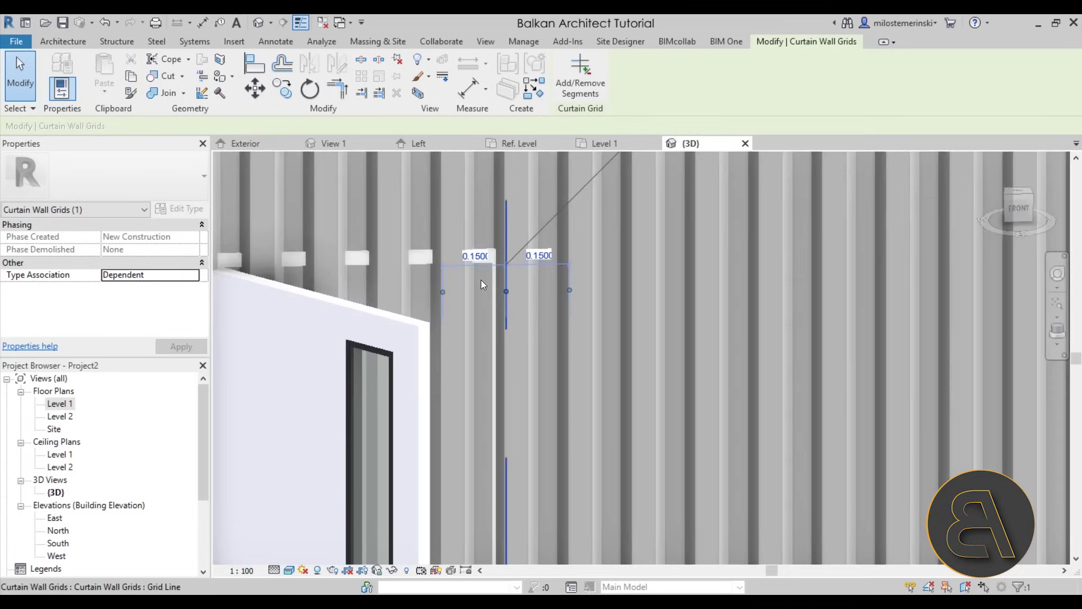
scroll(524, 273, "down", 5)
mouse_move(521, 276)
middle_mouse_down("shift")
mouse_move(577, 353)
mouse_move(515, 306)
mouse_move(505, 280)
middle_mouse_up("shift")
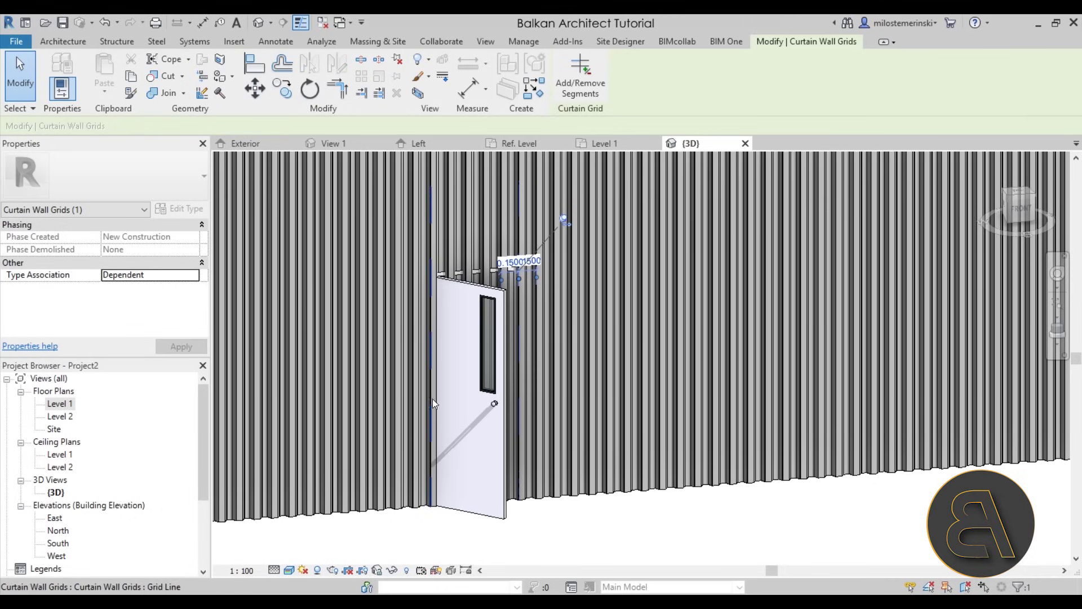
middle_click_drag(431, 398, 545, 133, "shift")
Edit the cladding wall's profile, picking the grid line beside the door and the door's top edge.
left_click(615, 506)
left_click(614, 491)
middle_click_drag(614, 492, 594, 119, "shift")
left_click(568, 74)
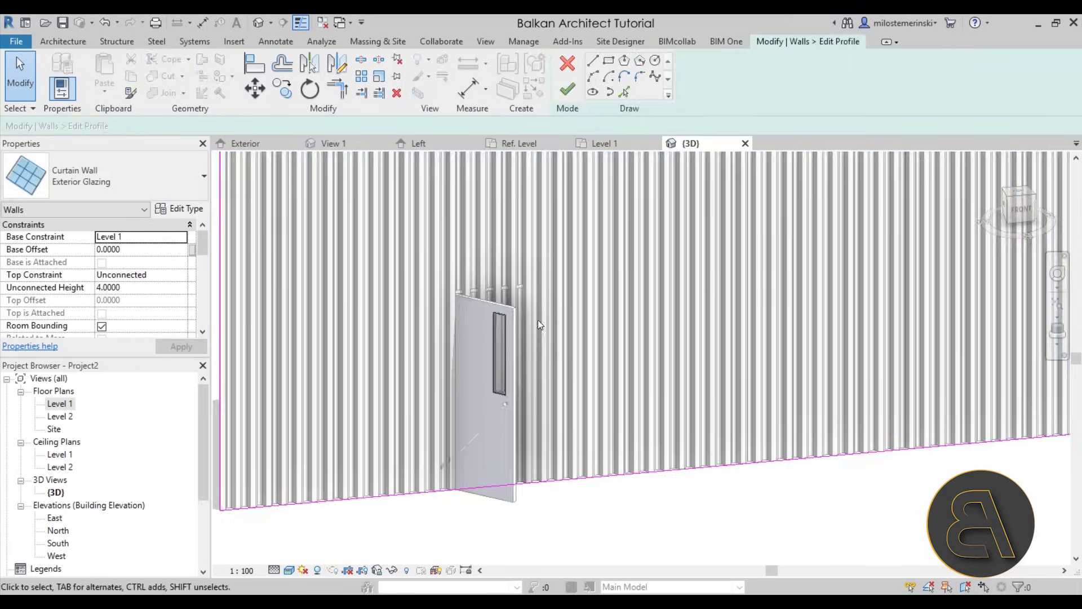
left_click(623, 91)
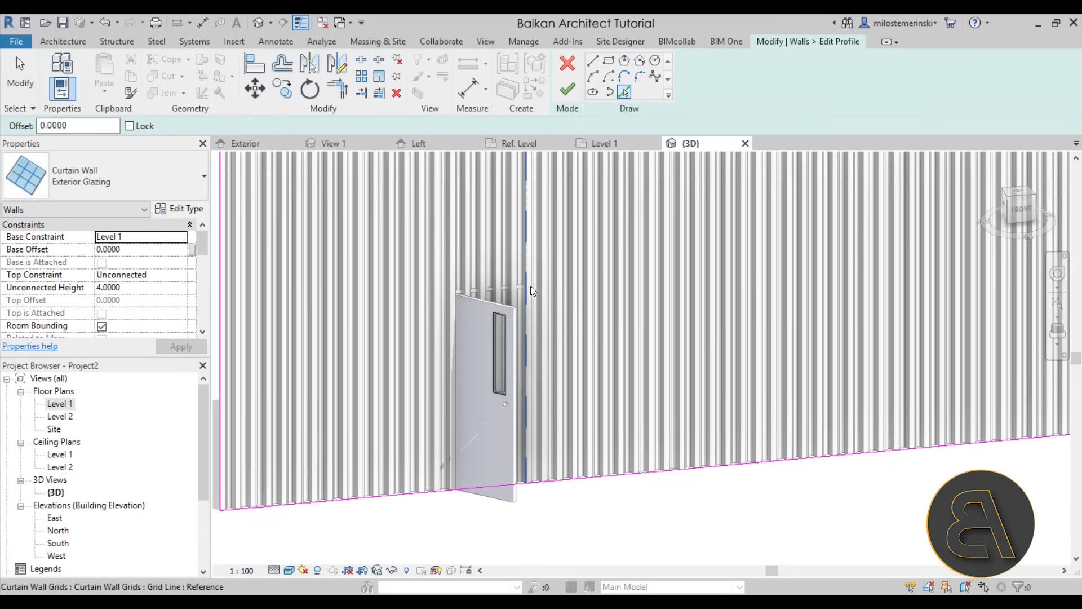
left_click(451, 336)
scroll(484, 296, "up", 3)
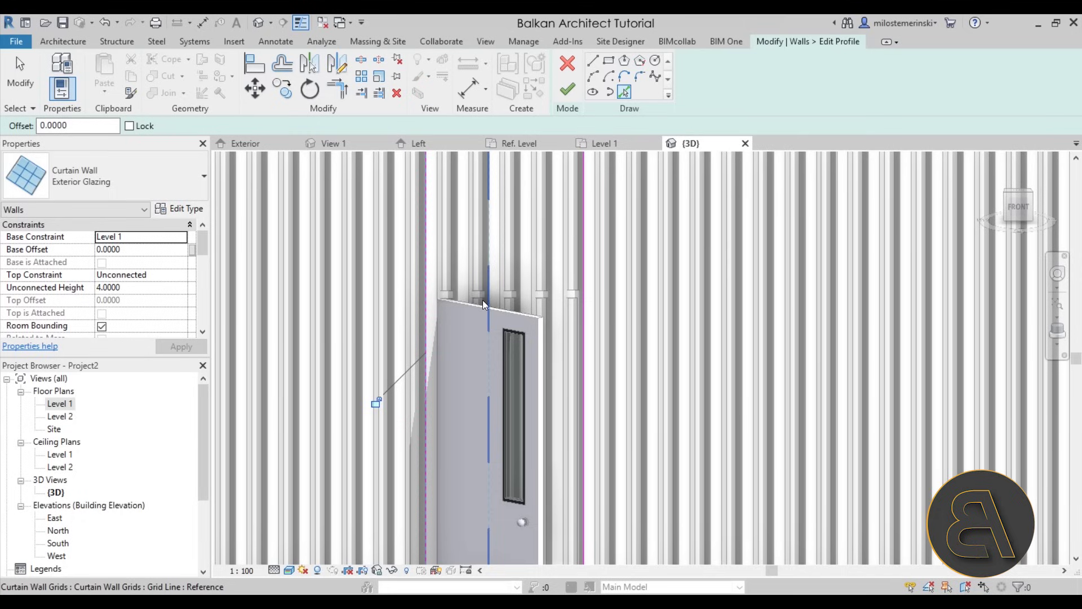
left_click(478, 296)
middle_click_drag(478, 295, 486, 301, "shift")
key("Escape")
Trim the 0.69 sketch line above the door to meet the right edge.
left_click(486, 303)
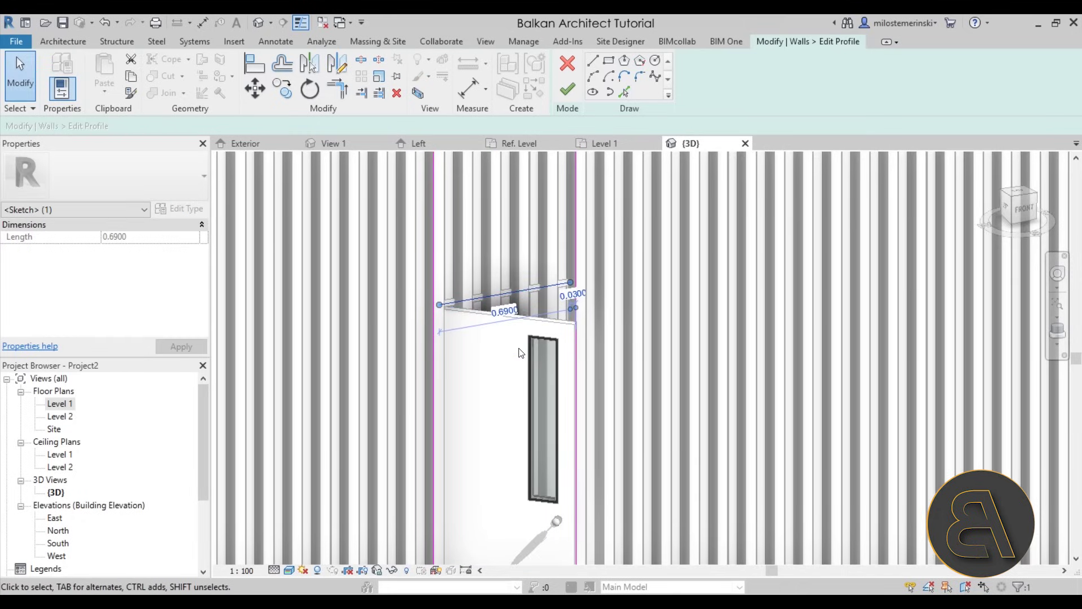
middle_click_drag(536, 375, 472, 326, "shift")
key("t")
key("r")
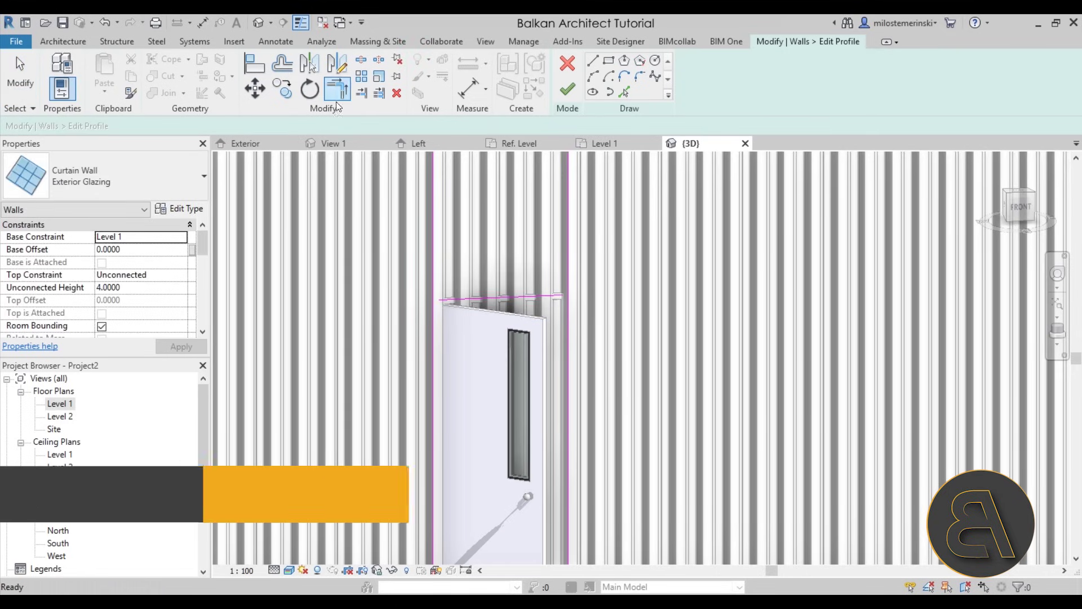
left_click(475, 299)
left_click(566, 319)
scroll(566, 319, "down", 5)
key("Escape")
key("Escape")
Split the bottom outline at the door, trim it to the door edge, and finish the profile.
mouse_move(543, 319)
middle_mouse_down("shift")
mouse_move(606, 377)
mouse_move(546, 237)
mouse_move(679, 410)
mouse_move(616, 437)
mouse_move(575, 332)
middle_mouse_up("shift")
scroll(575, 331, "up", 4)
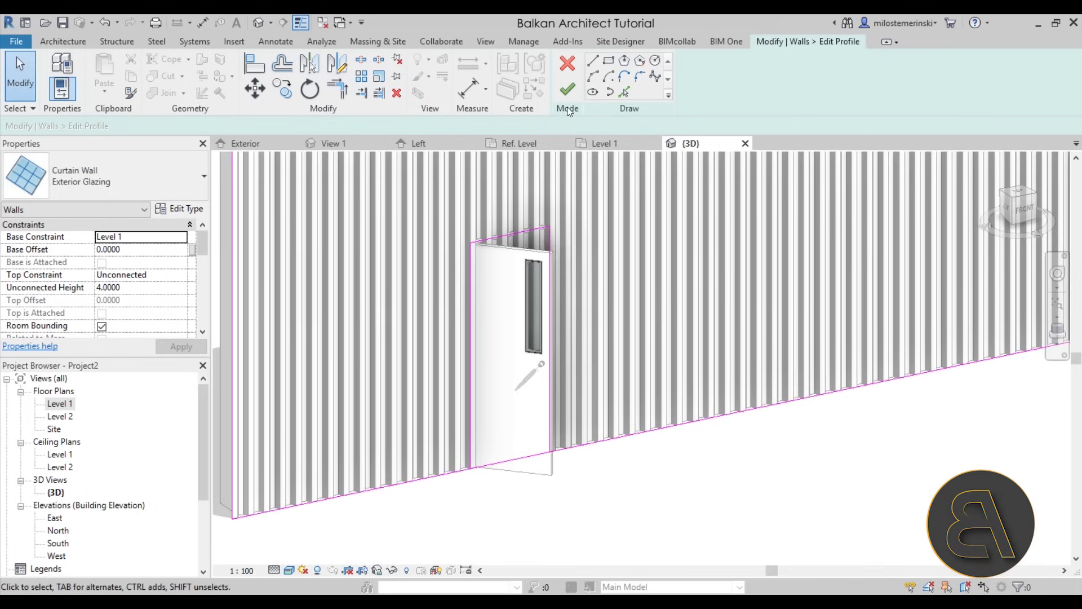
left_click(361, 60)
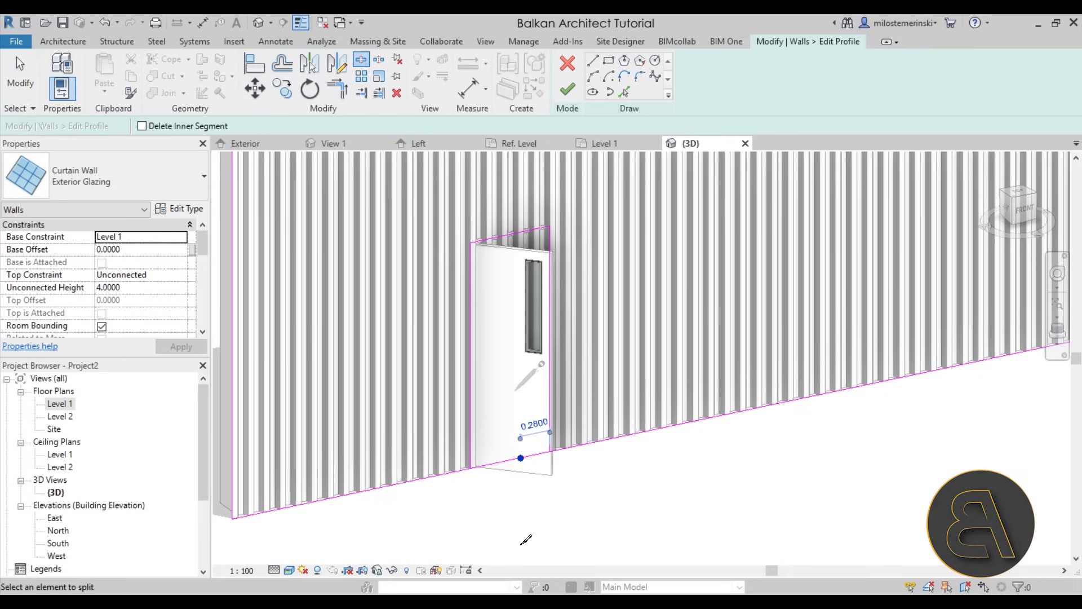
left_click(336, 92)
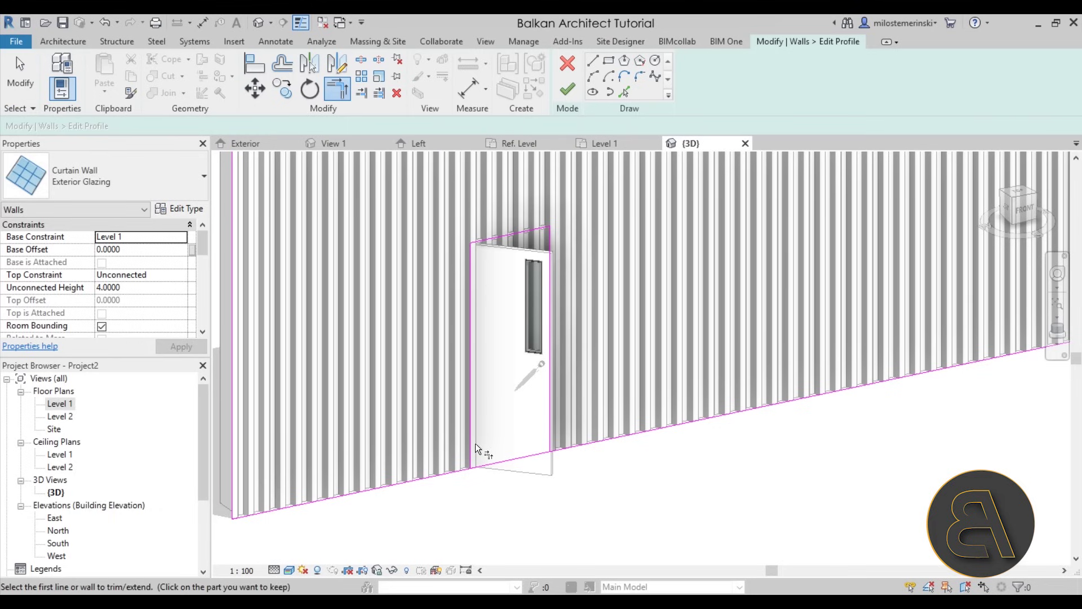
left_click(456, 475)
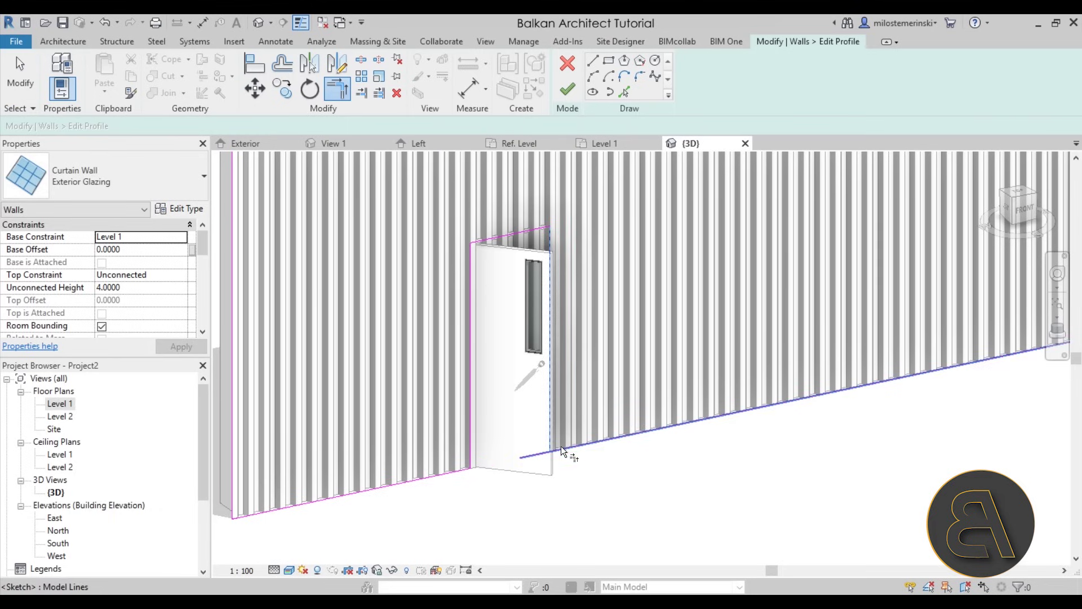
left_click(571, 85)
left_click(679, 499)
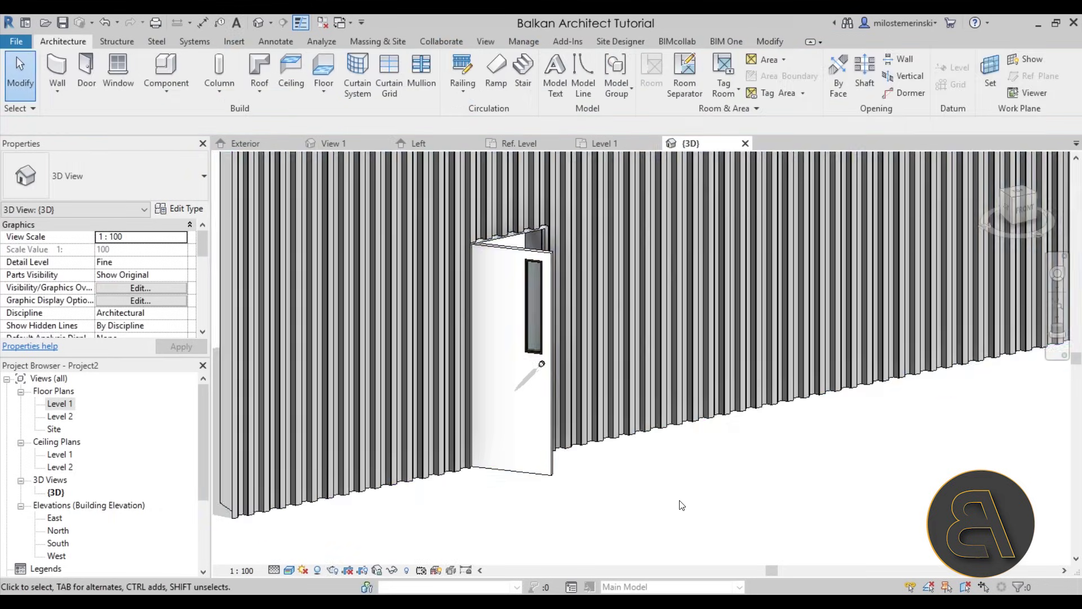
middle_click_drag(678, 500, 600, 533, "shift")
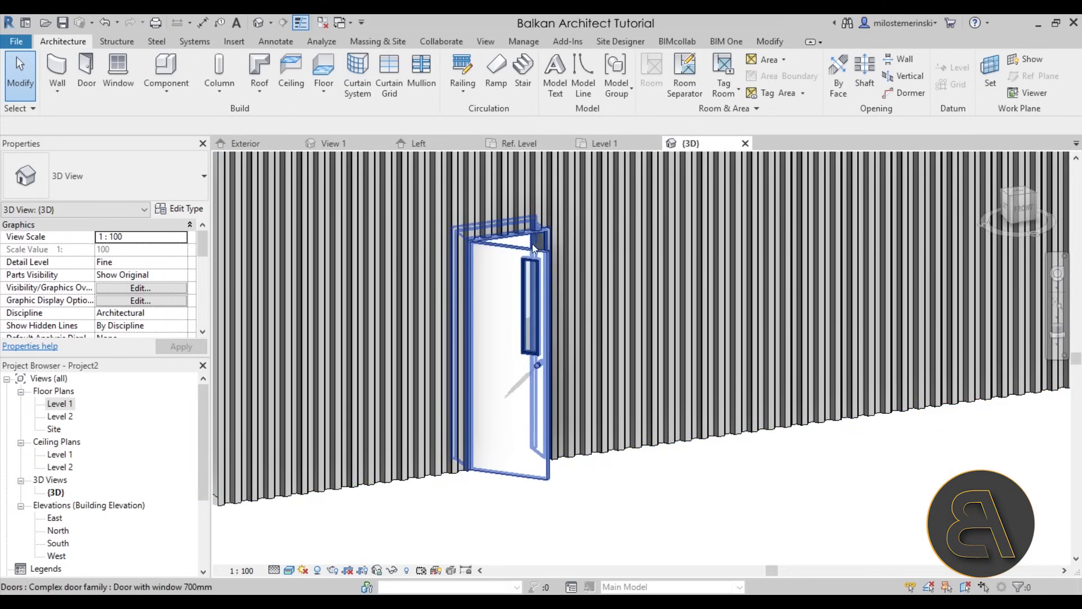
middle_click_drag(536, 316, 593, 384, "shift")
left_click(593, 384)
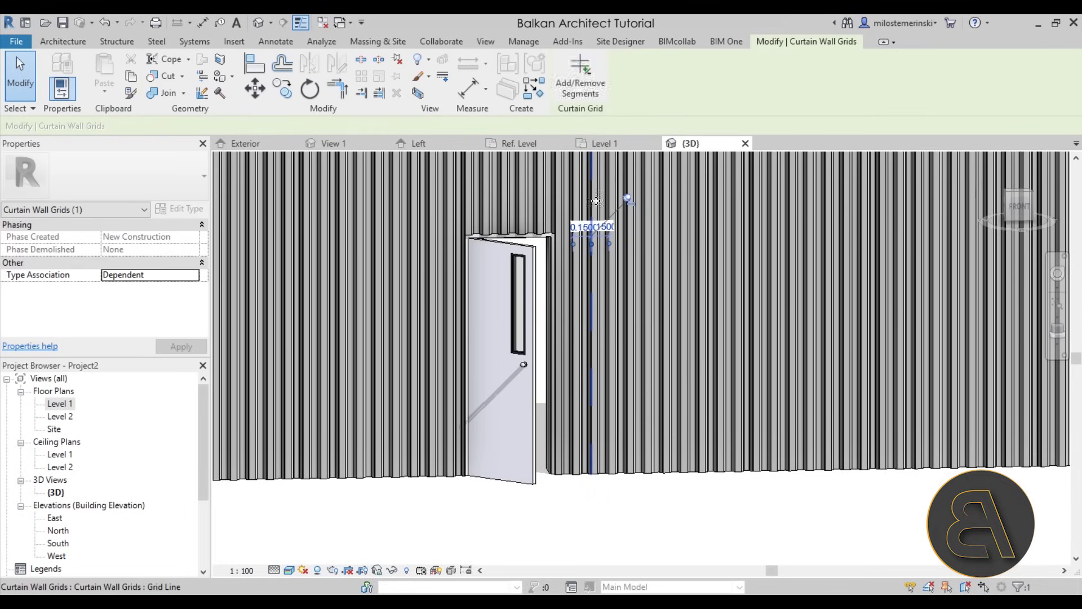
middle_click_drag(635, 458, 221, 92, "shift")
left_click(668, 493)
Place the 1600x1100 window on the wall.
left_click(131, 78)
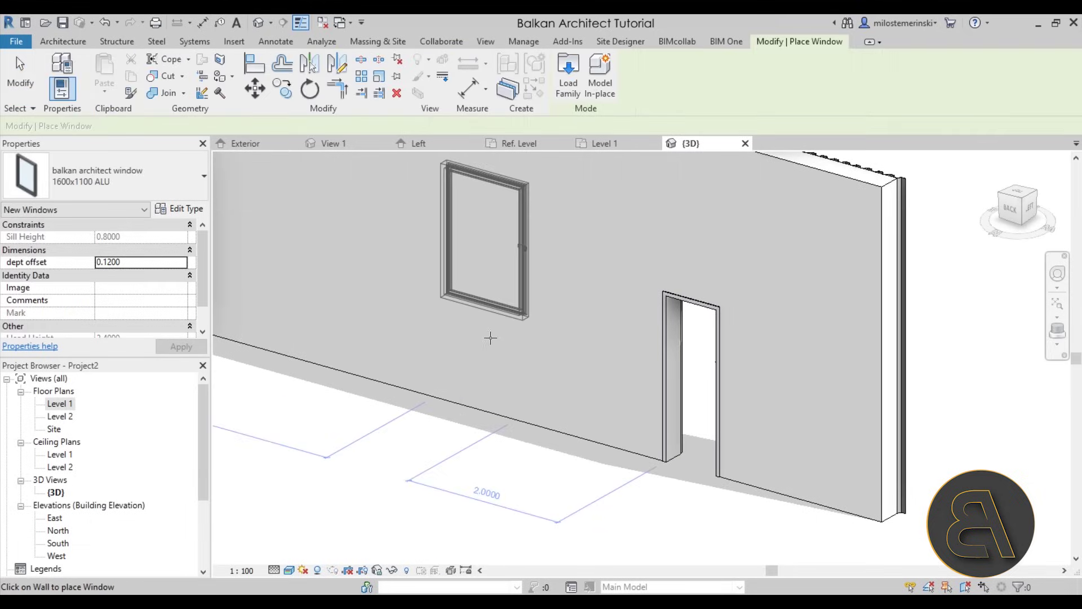
left_click(483, 241)
key("Escape")
key("Escape")
middle_click_drag(823, 397, 499, 207, "shift")
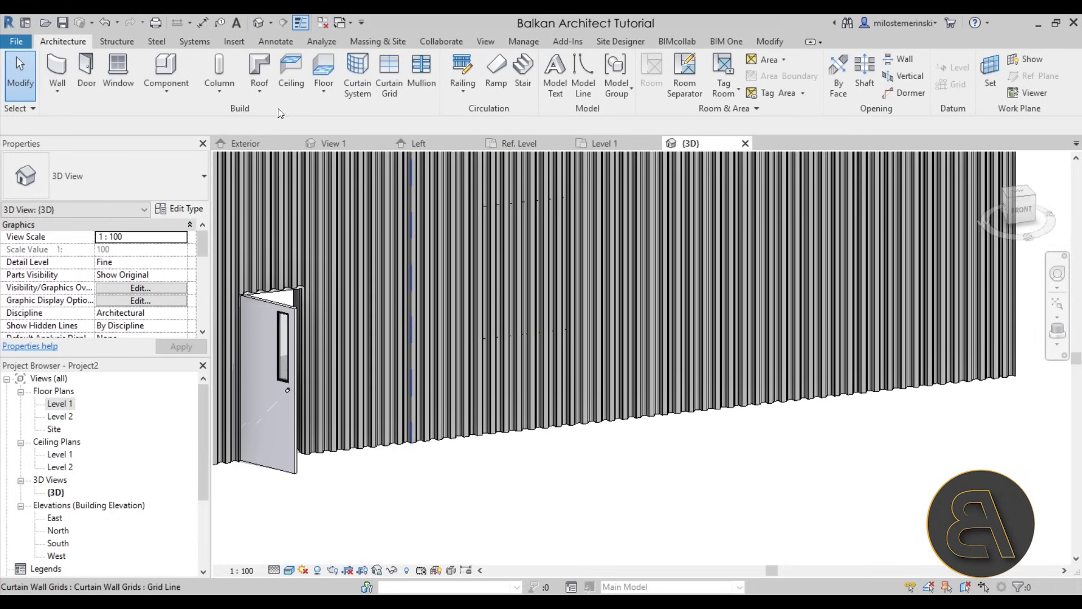
Select the cladding curtain wall and start editing its profile.
left_click(455, 438)
key("Escape")
left_click(521, 205)
left_click(564, 89)
middle_click_drag(553, 283, 512, 302)
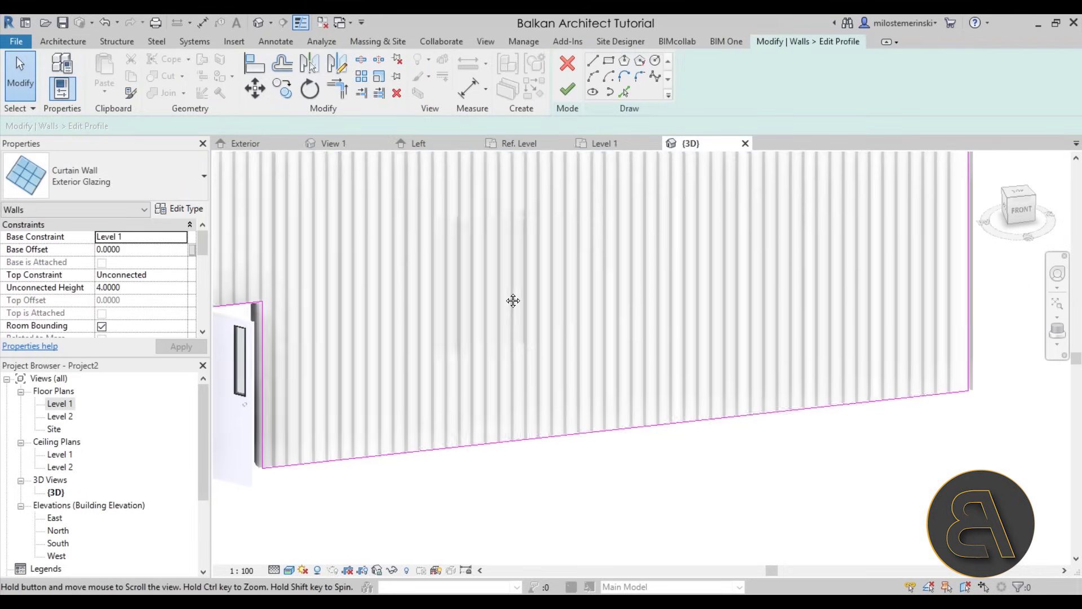
Pick the window's bottom and other opening edges as sketch lines, then finish the profile.
left_click(624, 89)
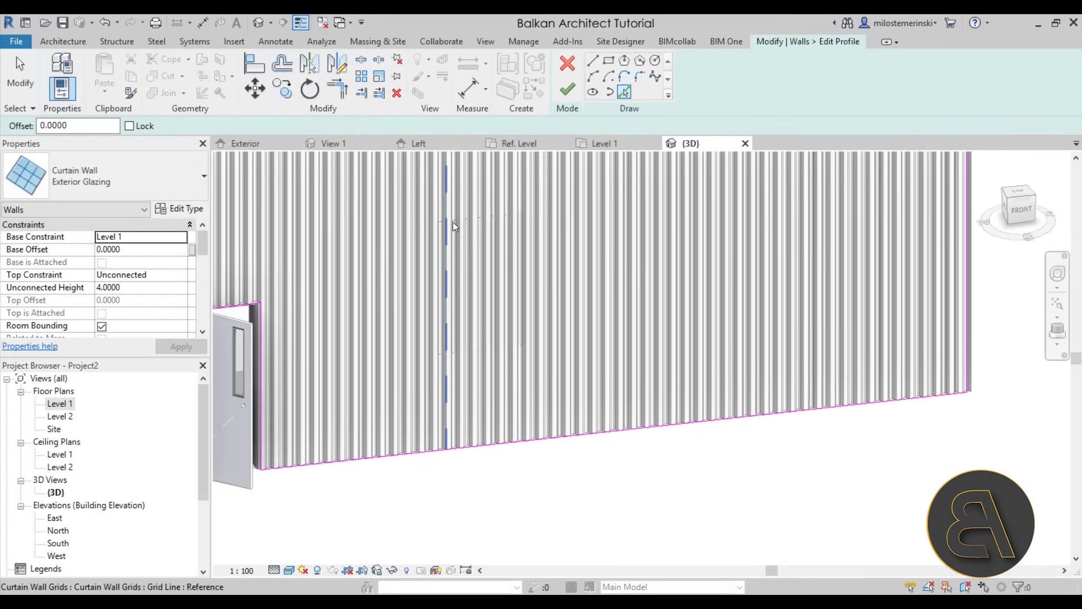
scroll(462, 237, "up", 5)
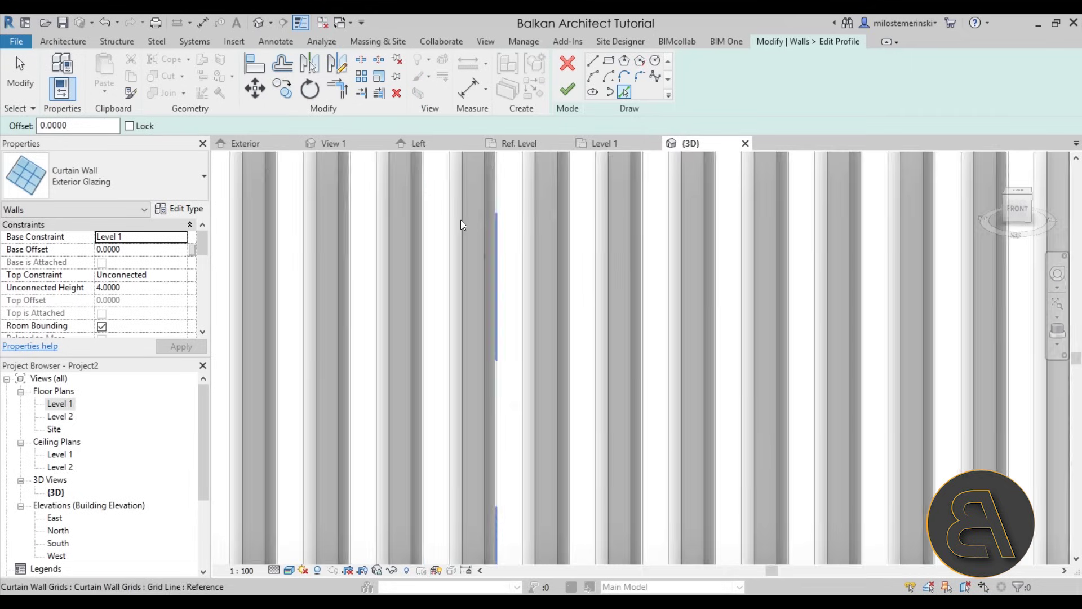
scroll(461, 225, "down", 5)
mouse_move(357, 253)
middle_mouse_down("shift")
mouse_move(649, 290)
mouse_move(563, 314)
mouse_move(394, 326)
mouse_move(293, 307)
middle_mouse_up("shift")
scroll(289, 308, "up", 2)
left_click(289, 307)
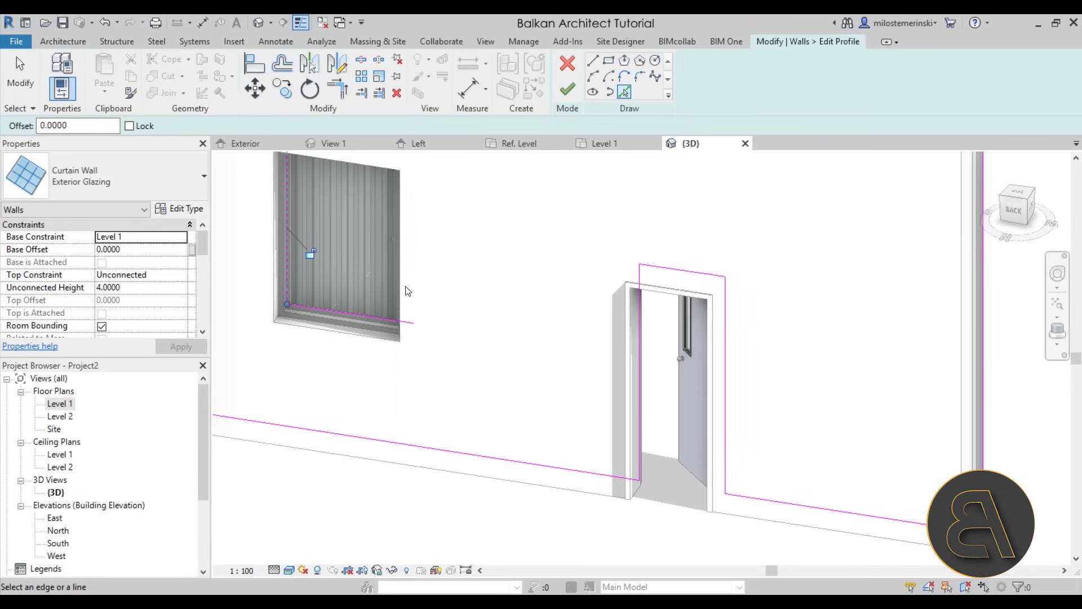
middle_click_drag(408, 290, 440, 255, "shift")
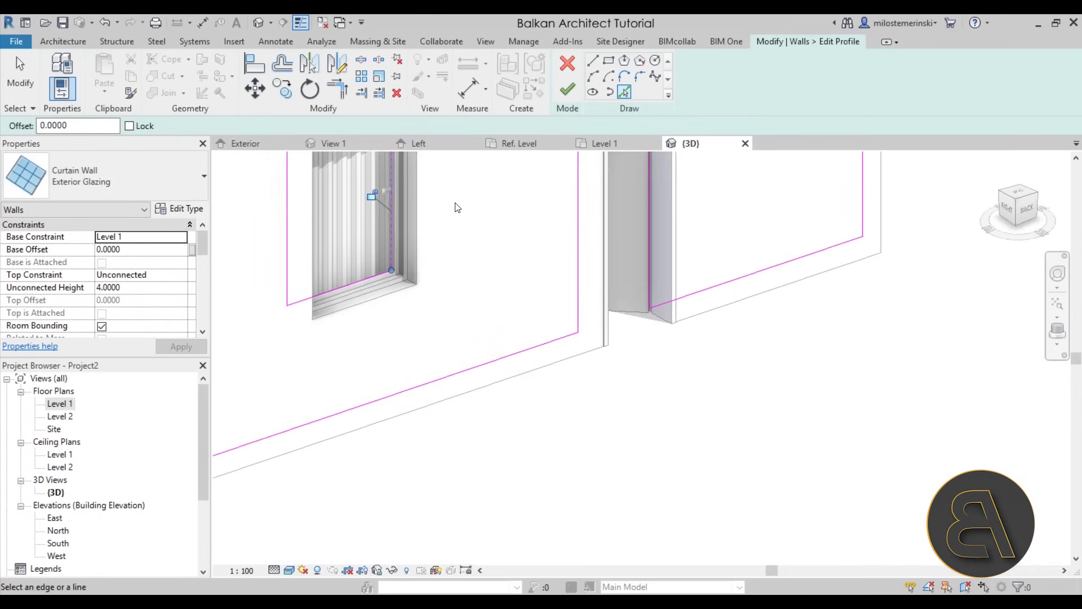
mouse_move(456, 207)
middle_mouse_down()
mouse_move(470, 342)
mouse_move(855, 355)
middle_mouse_up()
left_click(375, 262)
left_click(575, 96)
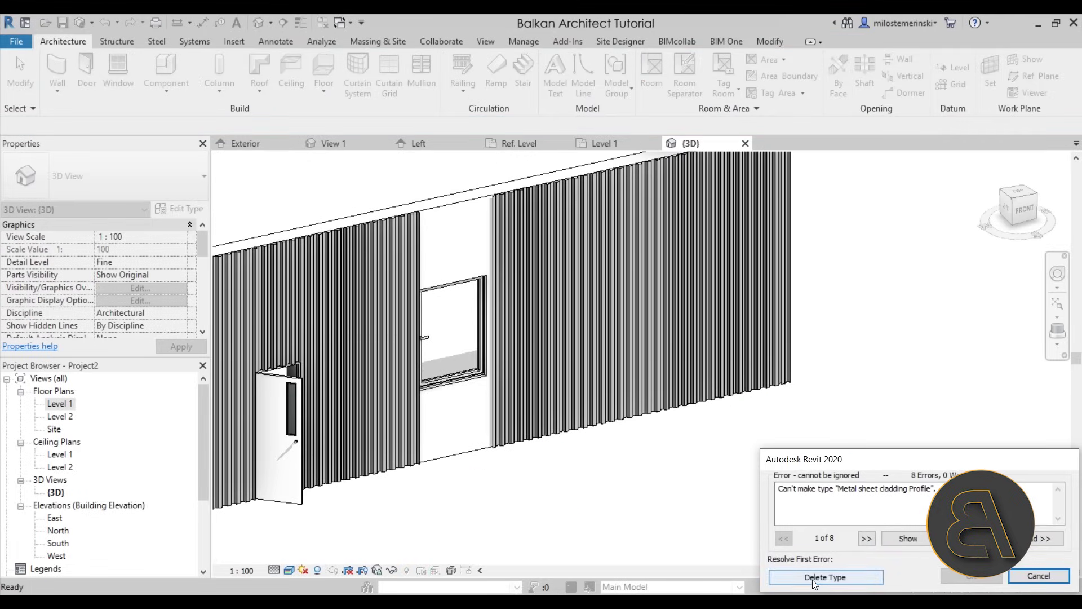
Delete the failing panel type, replace the panels, then undo back into the profile sketch.
left_click(813, 579)
left_click(798, 573)
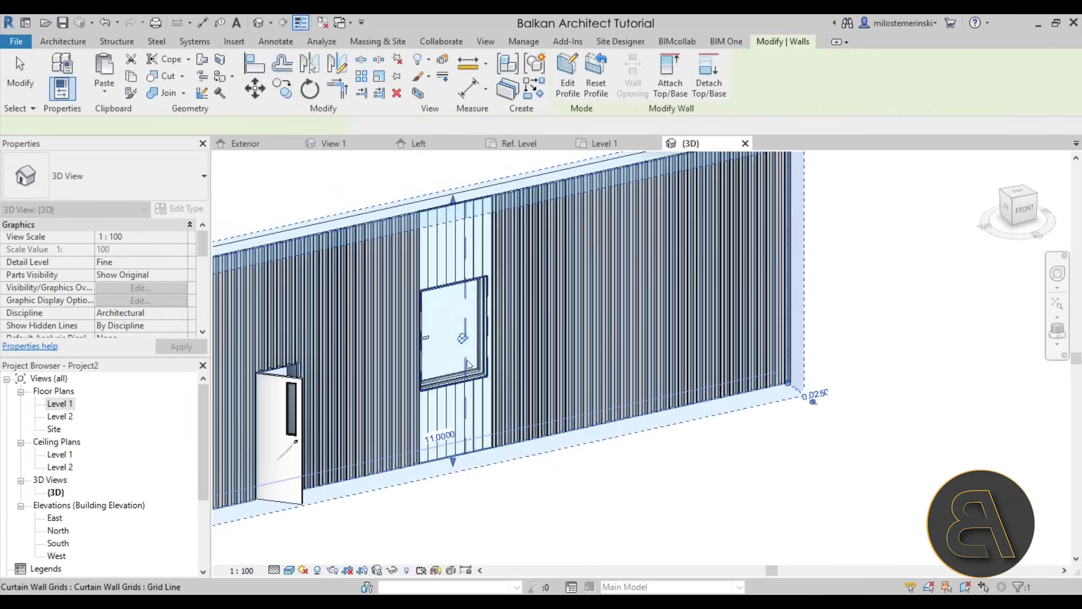
left_click(521, 502)
middle_click_drag(522, 502, 395, 282, "shift")
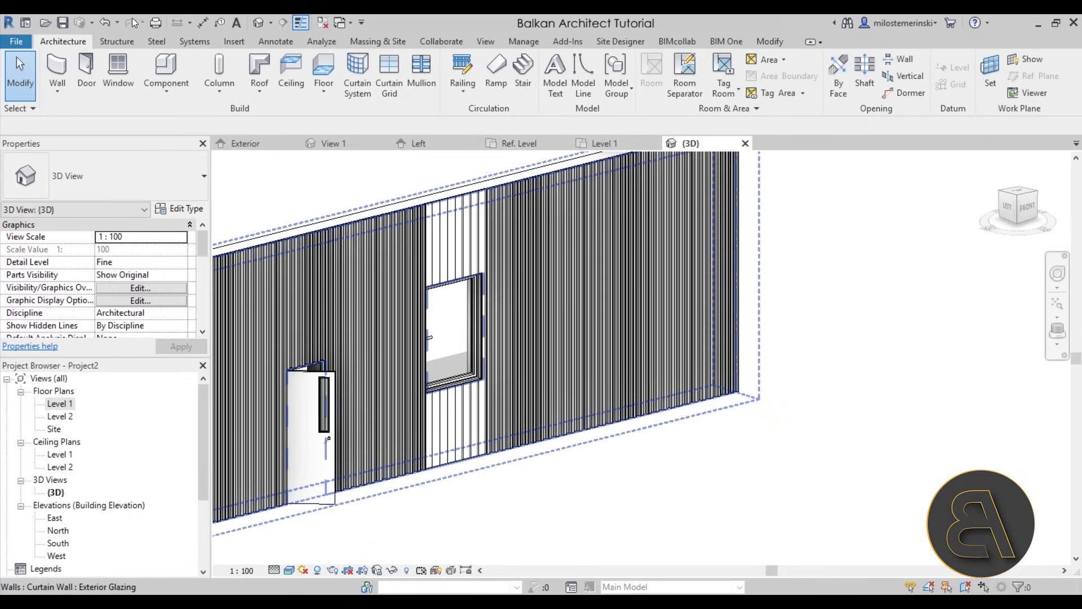
left_click(103, 22)
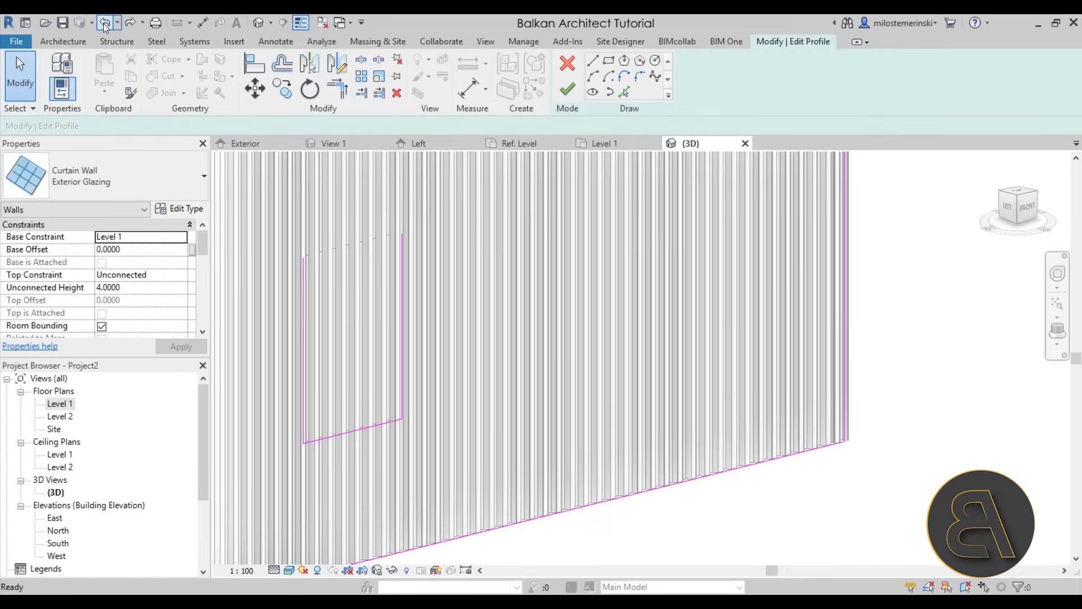
mouse_move(495, 327)
middle_mouse_down("shift")
mouse_move(516, 338)
mouse_move(413, 389)
mouse_move(581, 383)
middle_mouse_up("shift")
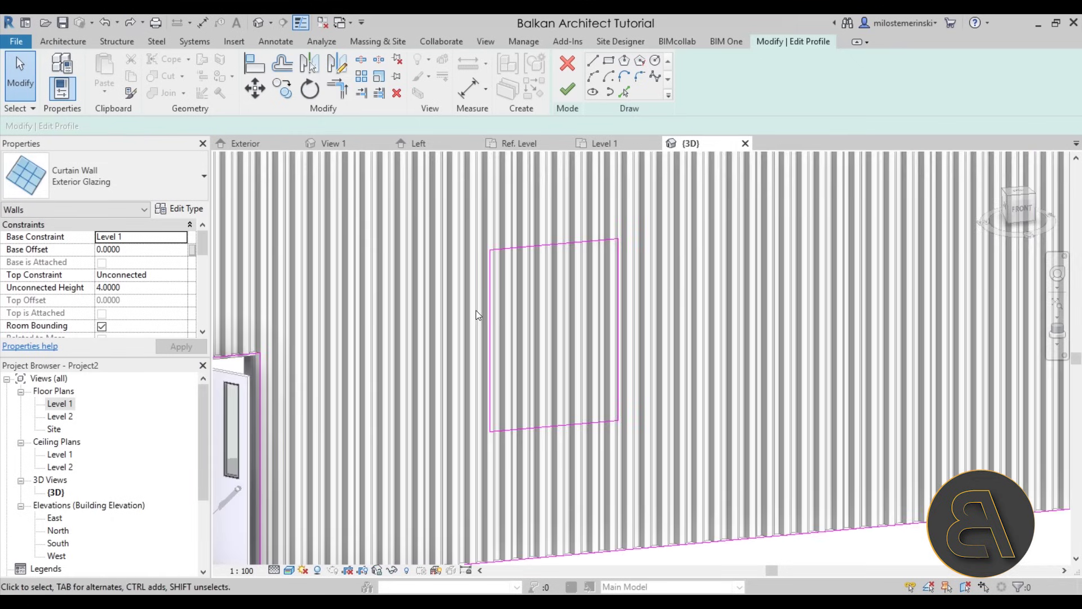
Align the opening's left and right sketch edges to the curtain grid lines and finish the profile.
left_click(491, 312)
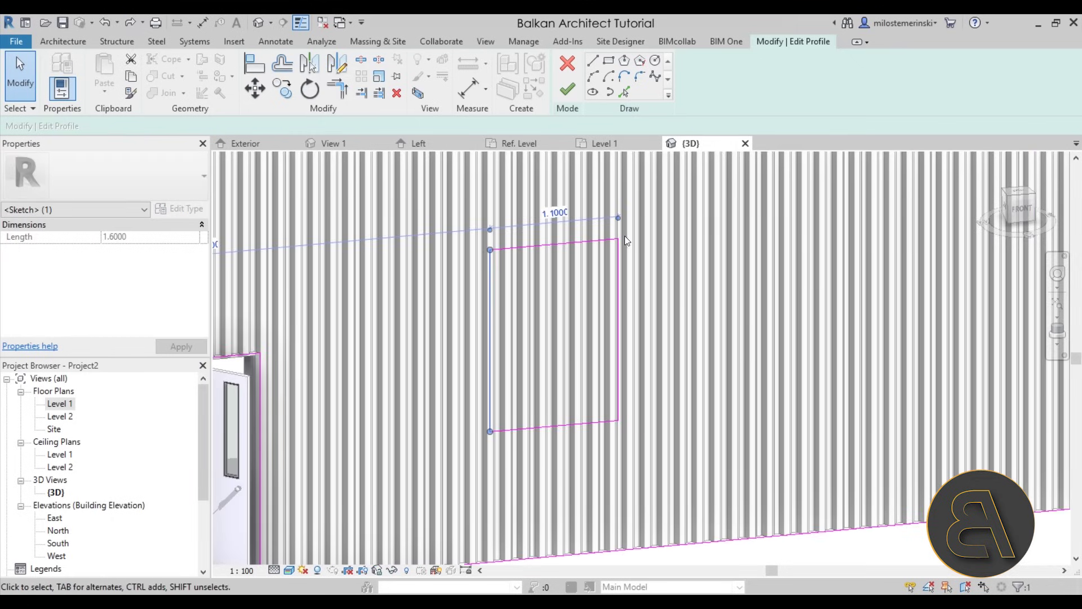
key("a")
key("l")
middle_click_drag(488, 225, 479, 220, "shift")
left_click(484, 221)
left_click(487, 263)
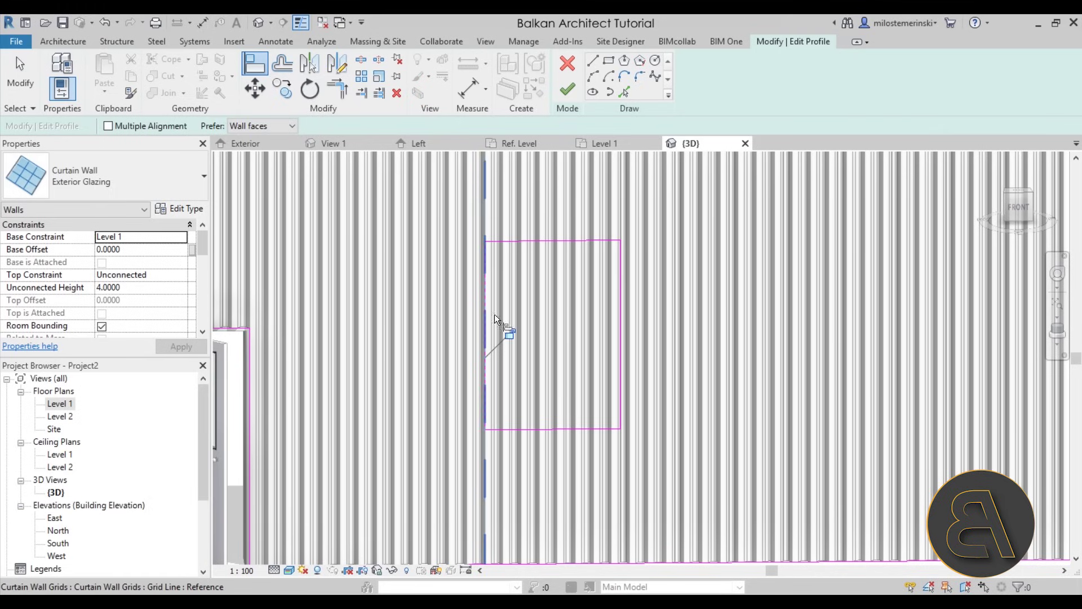
left_click(630, 221)
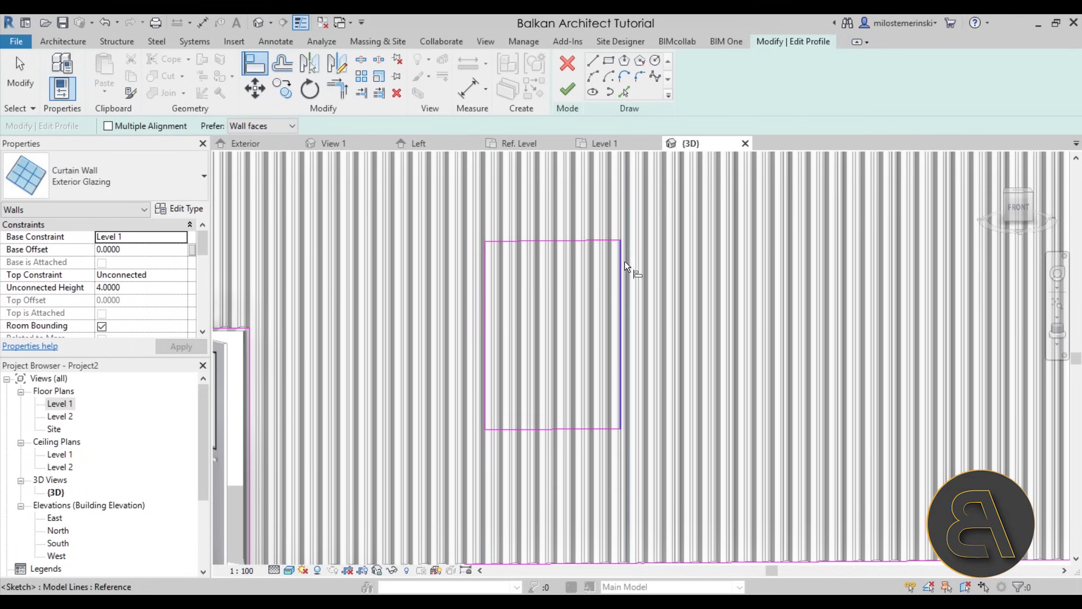
left_click(621, 293)
middle_click_drag(612, 322, 558, 122, "shift")
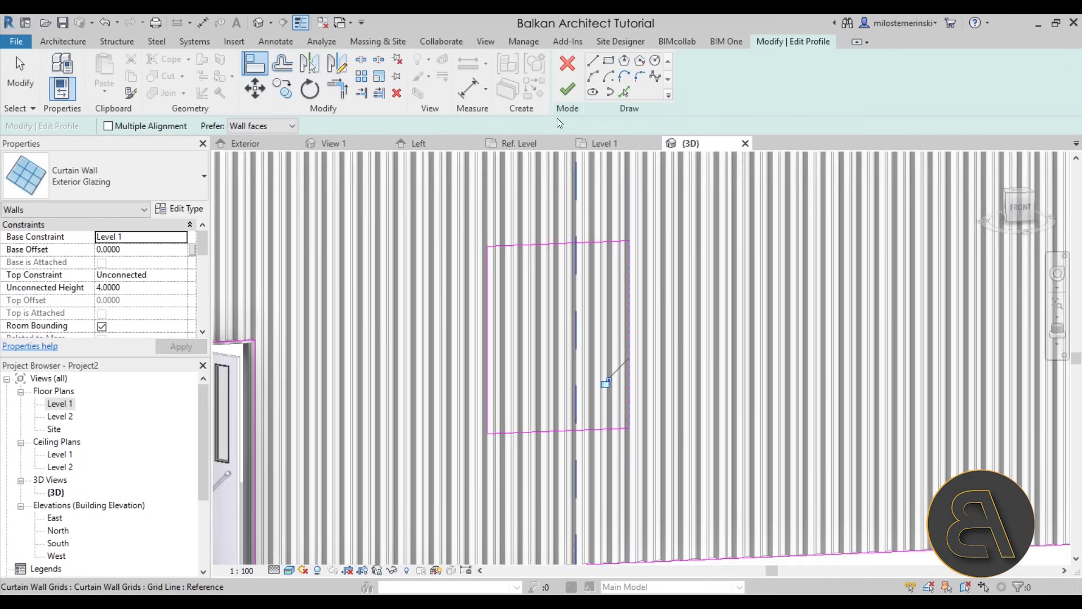
left_click(567, 90)
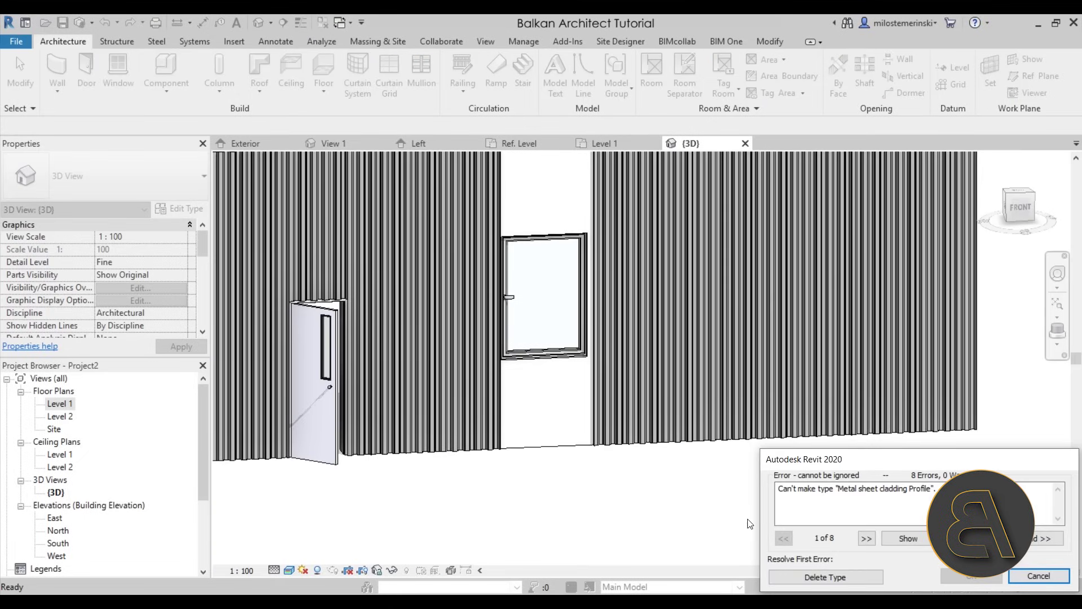
Delete the failing cladding panel type and replace the affected panels.
left_click(799, 577)
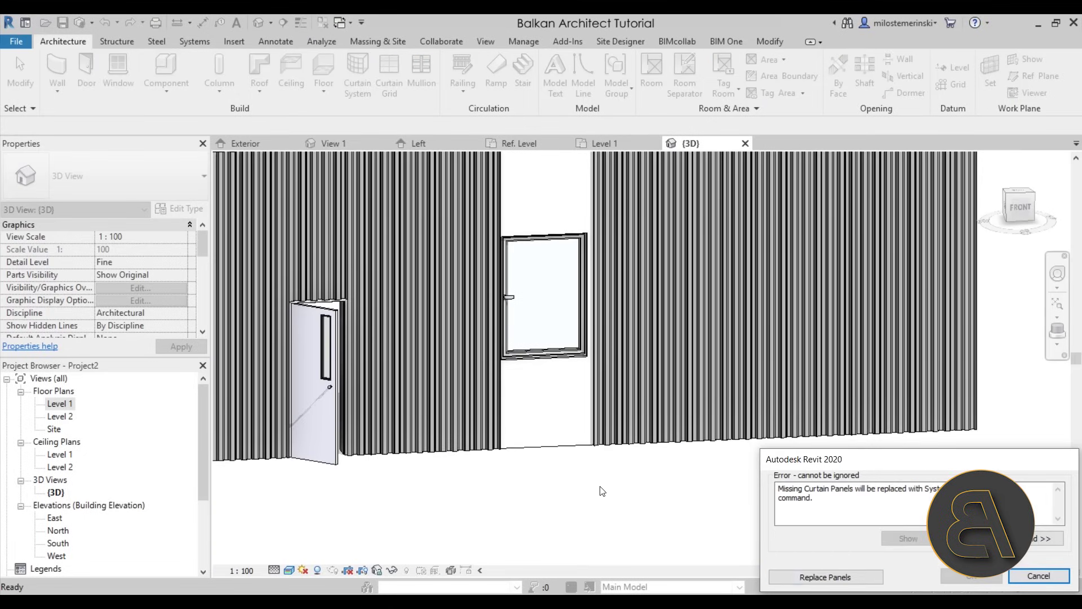
left_click(827, 574)
middle_click_drag(592, 417, 546, 431, "shift")
scroll(530, 356, "up", 2)
scroll(509, 387, "down", 1)
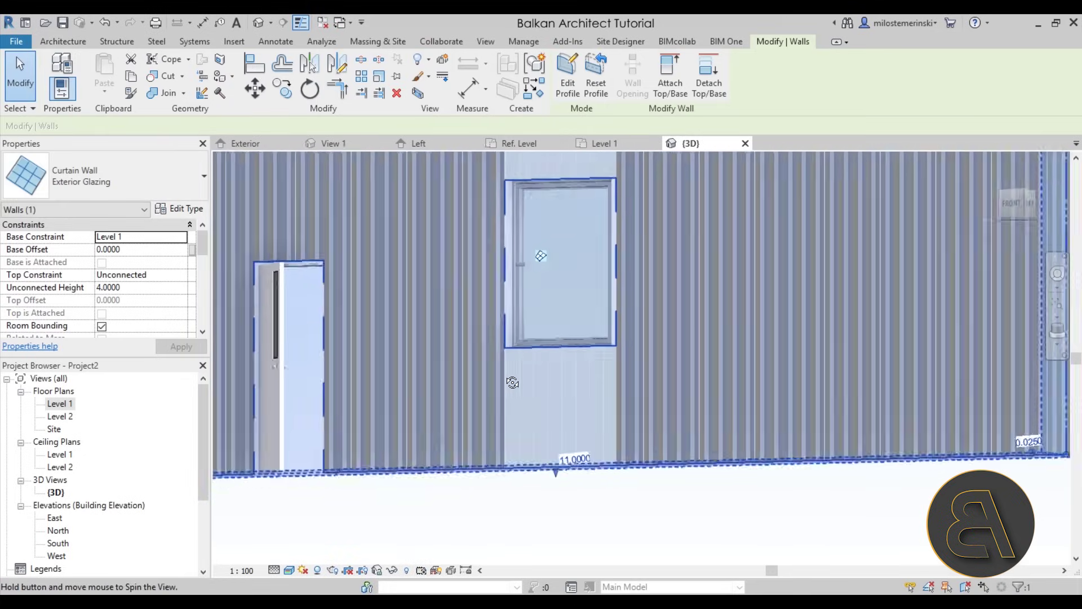
mouse_move(510, 387)
middle_mouse_down("shift")
mouse_move(518, 374)
mouse_move(501, 368)
middle_mouse_up("shift")
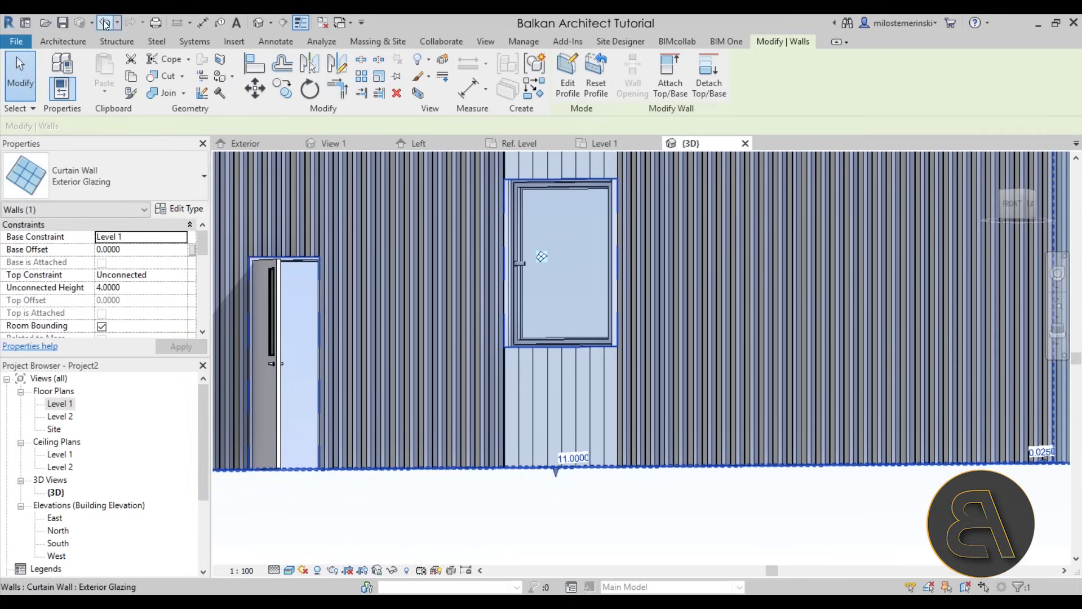
Reopen the profile sketch, select the window's bottom edge, retry Finish, and cancel the error.
left_click(568, 76)
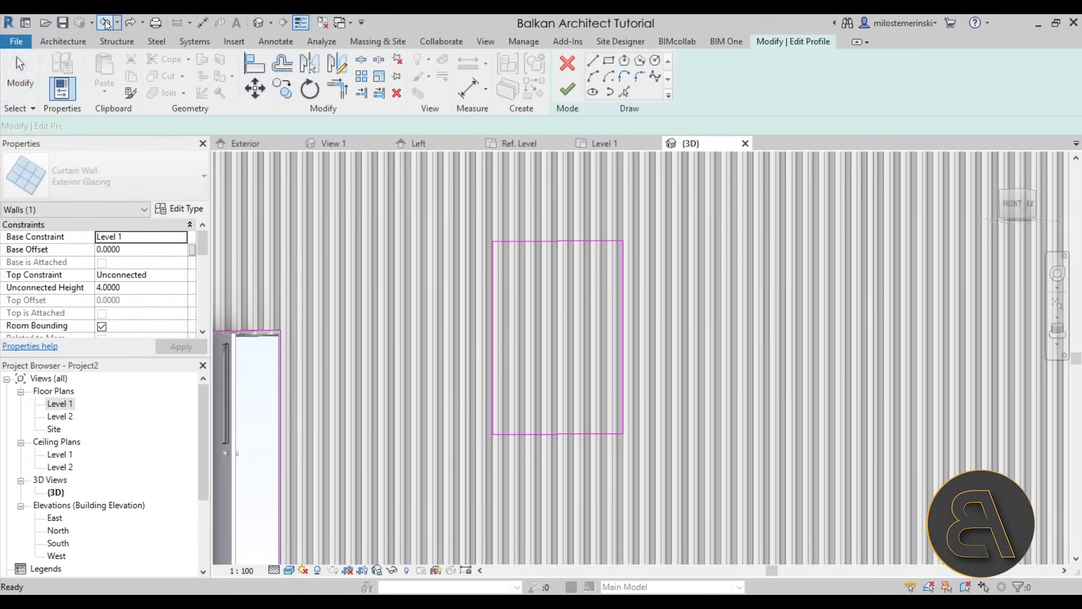
left_click(554, 433)
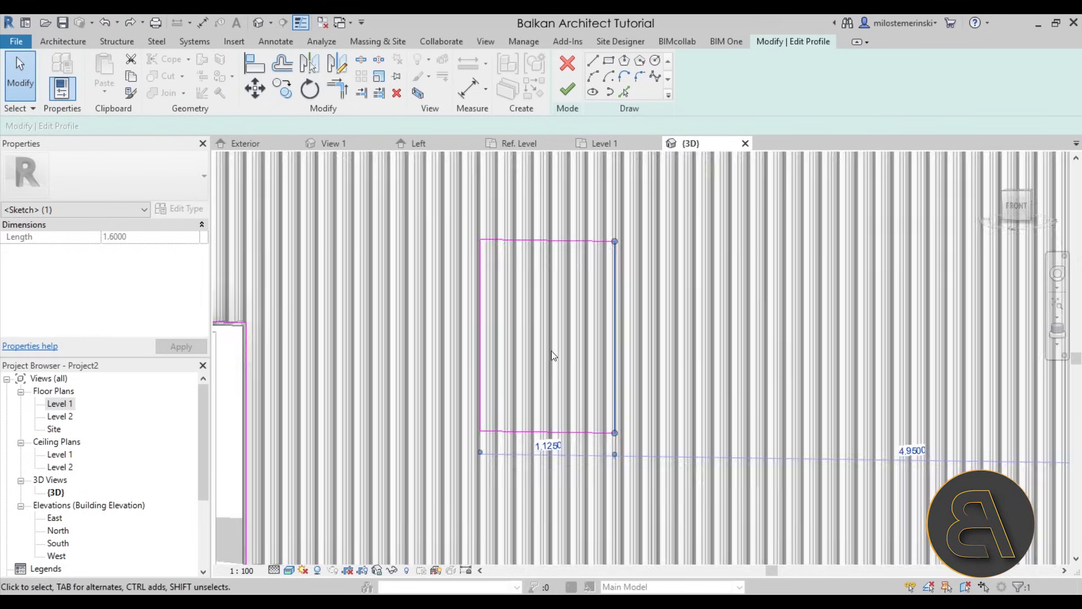
mouse_move(551, 351)
middle_mouse_down("shift")
mouse_move(555, 425)
mouse_move(448, 327)
middle_mouse_up("shift")
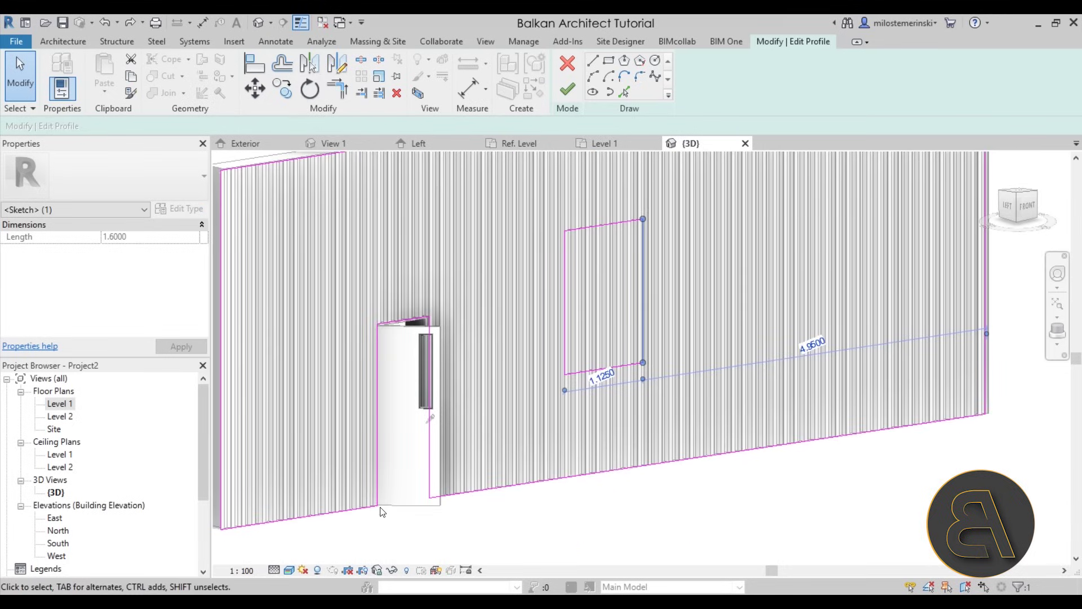
mouse_move(510, 443)
middle_mouse_down("shift")
mouse_move(500, 449)
mouse_move(524, 449)
mouse_move(519, 430)
middle_mouse_up("shift")
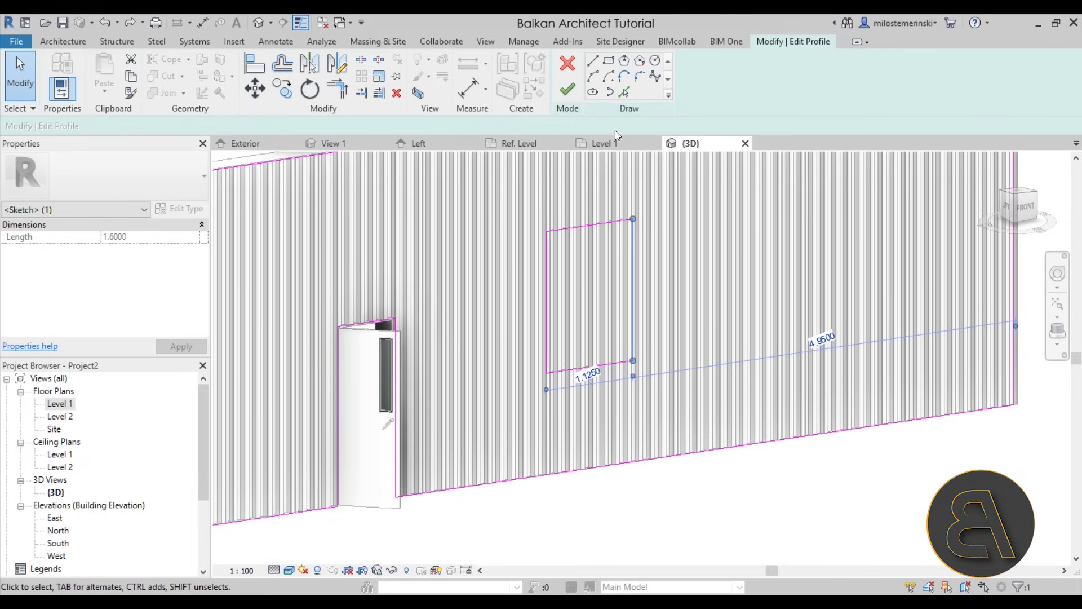
left_click(566, 91)
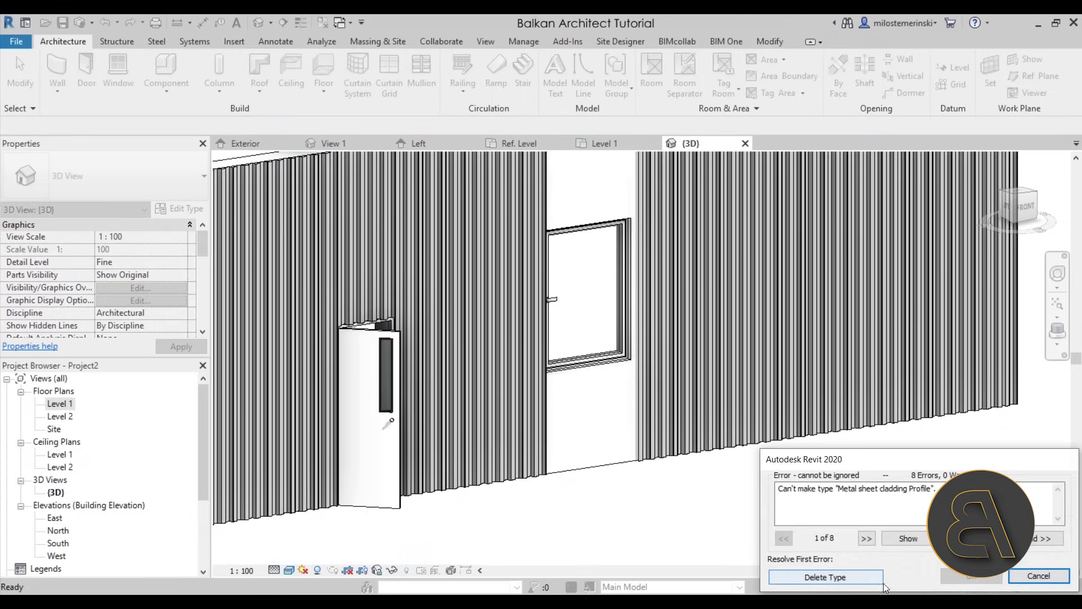
left_click(1044, 581)
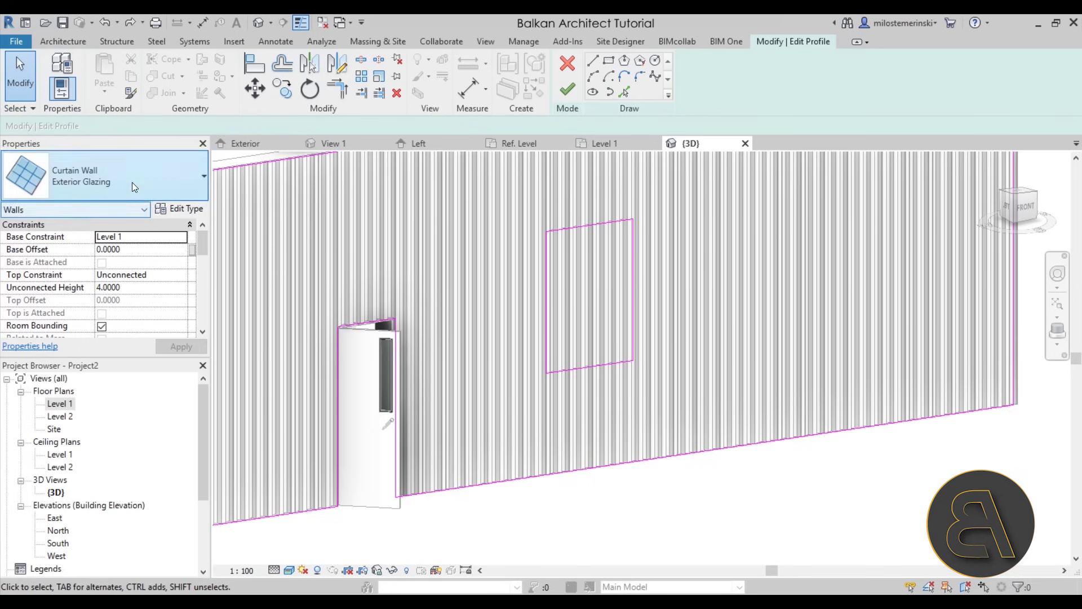
Set Exterior Glazing's Horizontal Grid Spacing to 2.0000 in Type Properties and apply it.
left_click(128, 178)
left_click(127, 178)
left_click(178, 208)
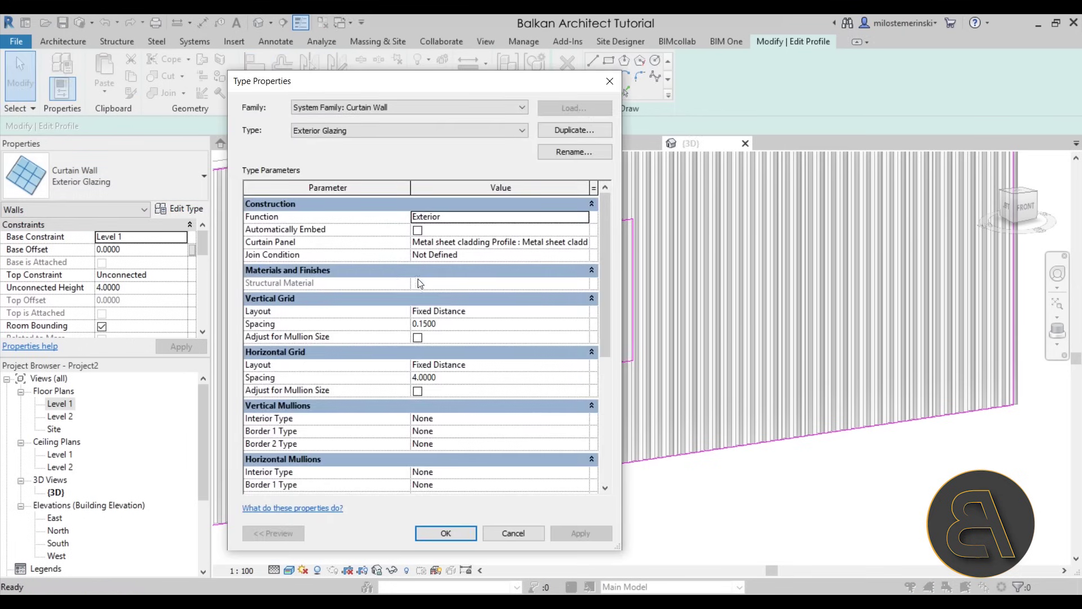
scroll(477, 343, "down", 1)
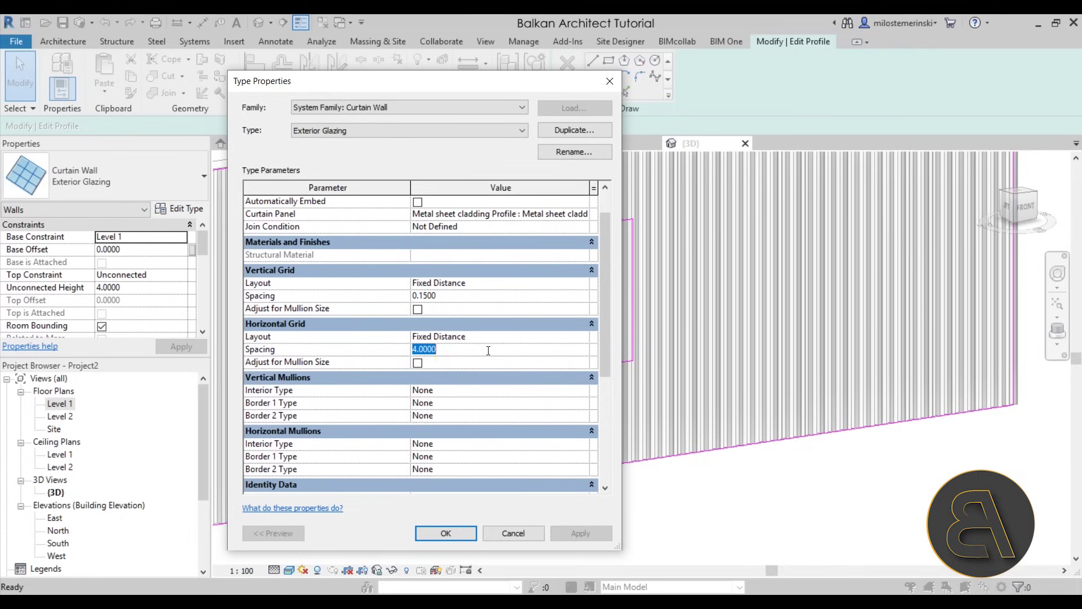
left_click(595, 529)
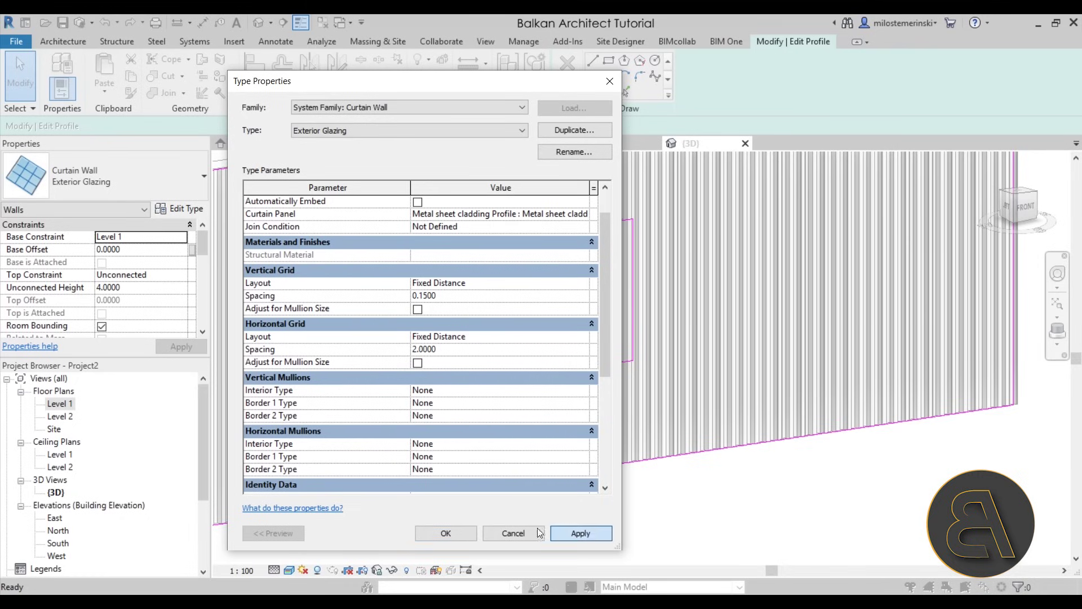
left_click(440, 531)
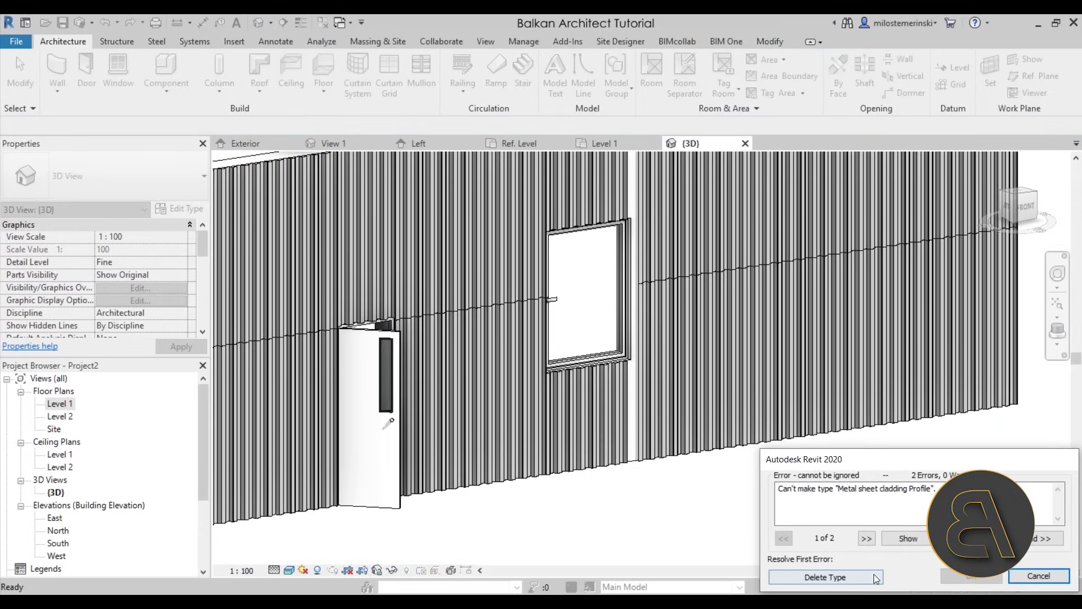
Align the window opening's right edge to the curtain grid line with AL and finish the profile.
left_click(1039, 575)
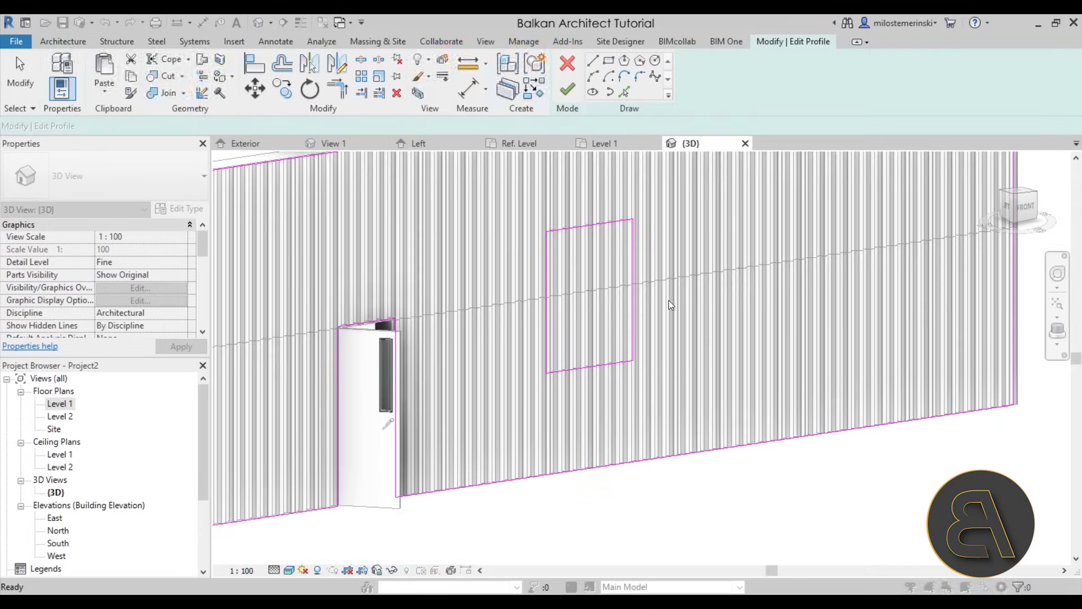
middle_click_drag(633, 283, 620, 235, "shift")
key("a")
key("l")
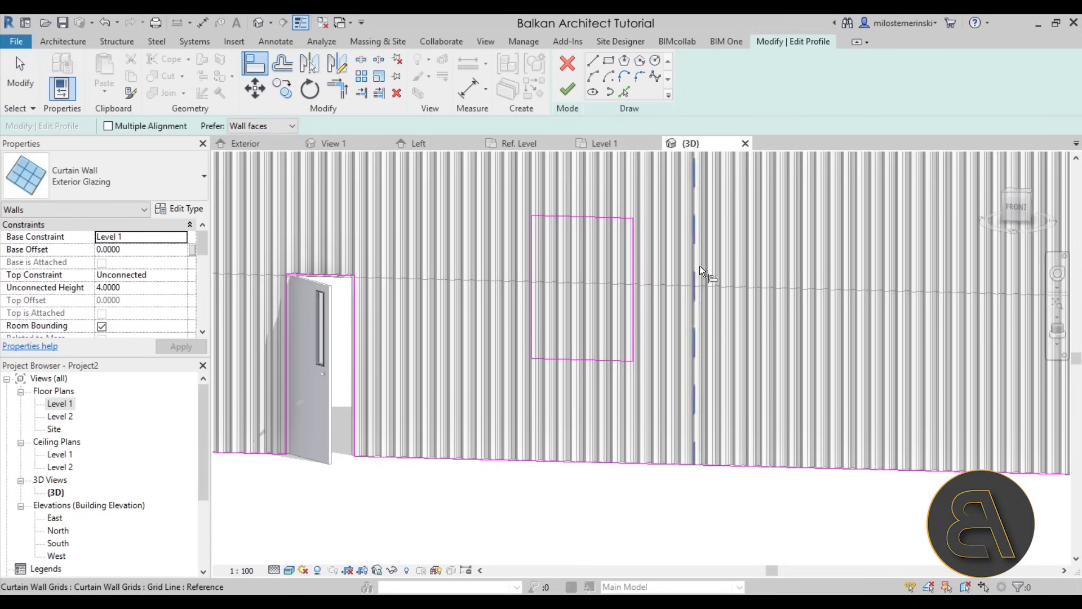
left_click(636, 202)
left_click(632, 231)
left_click(561, 92)
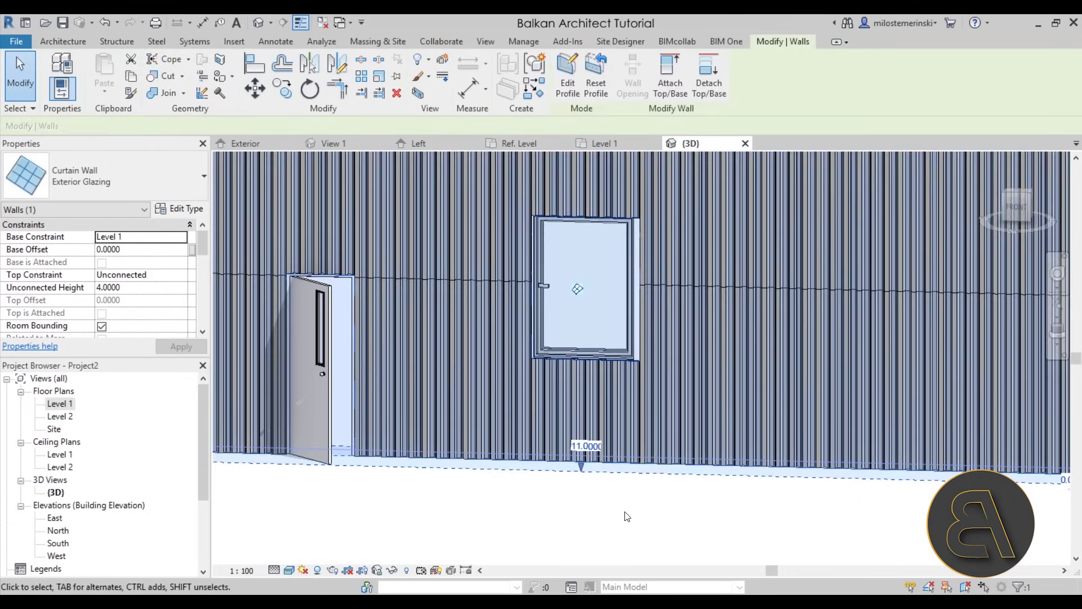
Try moving the pinned grid line beside the window, dismiss the error, and clear the selection.
left_click(623, 514)
scroll(655, 282, "up", 3)
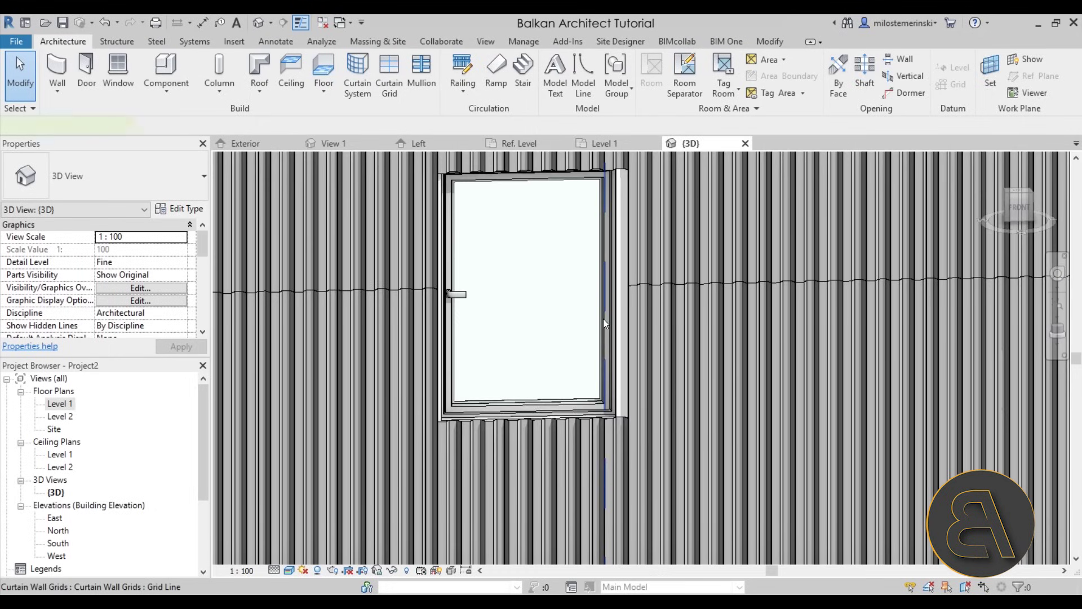
left_click(605, 344)
left_click_drag(532, 344, 530, 339)
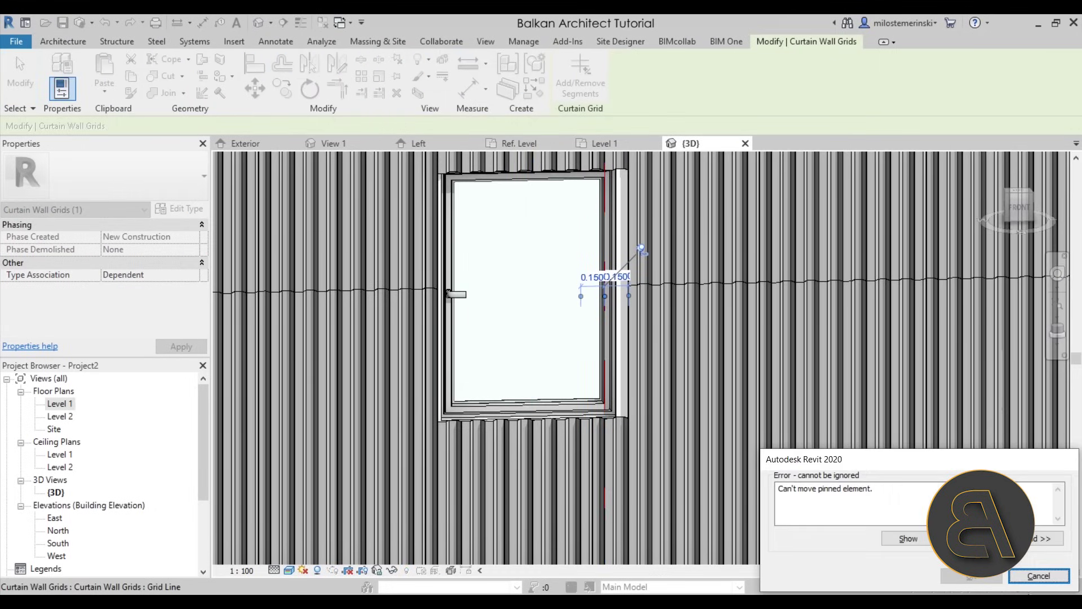
left_click(1039, 575)
left_click(603, 343)
left_click(615, 338)
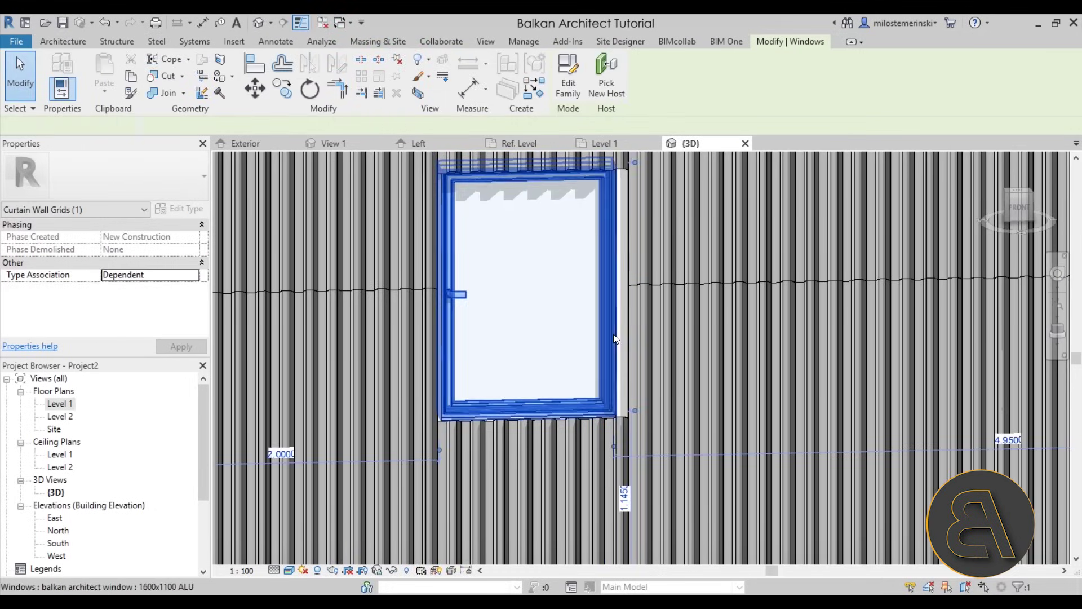
scroll(509, 272, "down", 3)
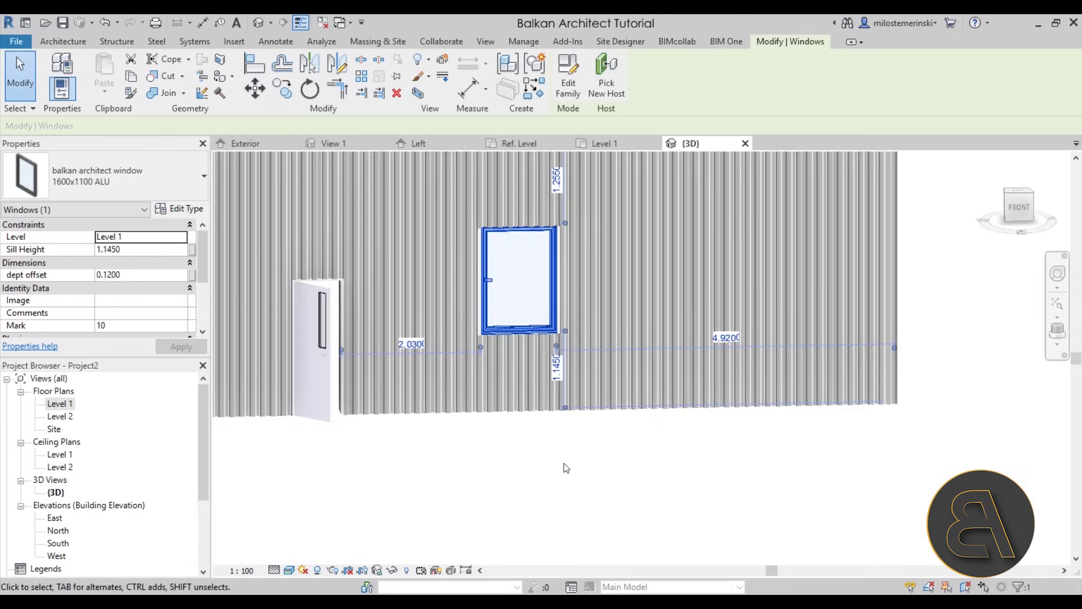
middle_click_drag(565, 477, 579, 406, "shift")
left_click(565, 452)
Inspect the clad wall from several 3D angles, then switch to the Level 1 floor plan.
scroll(631, 431, "up", 3)
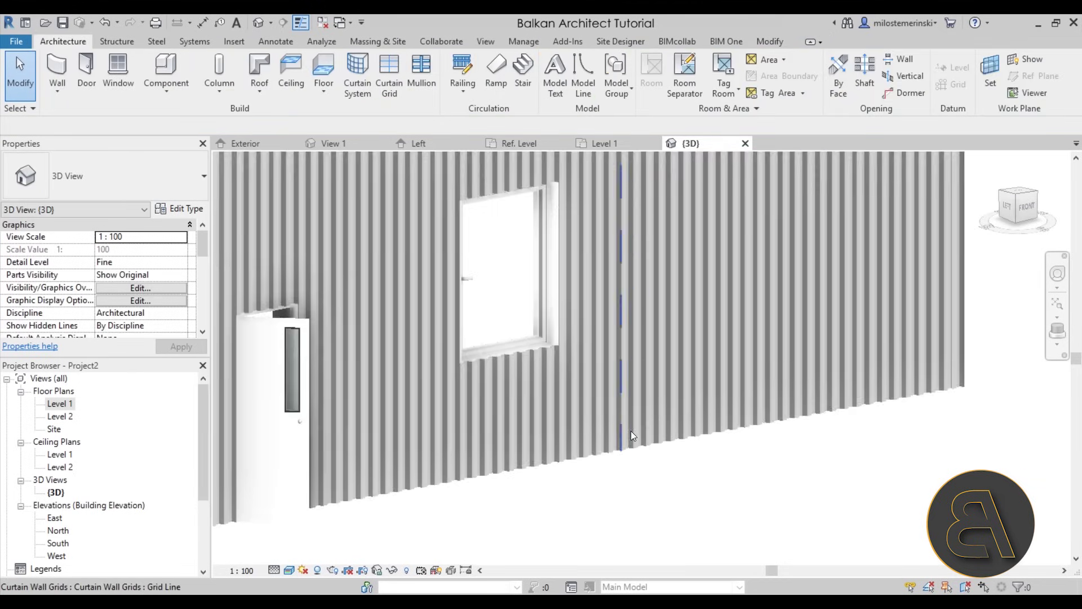
middle_click_drag(630, 431, 648, 490, "shift")
scroll(688, 471, "down", 3)
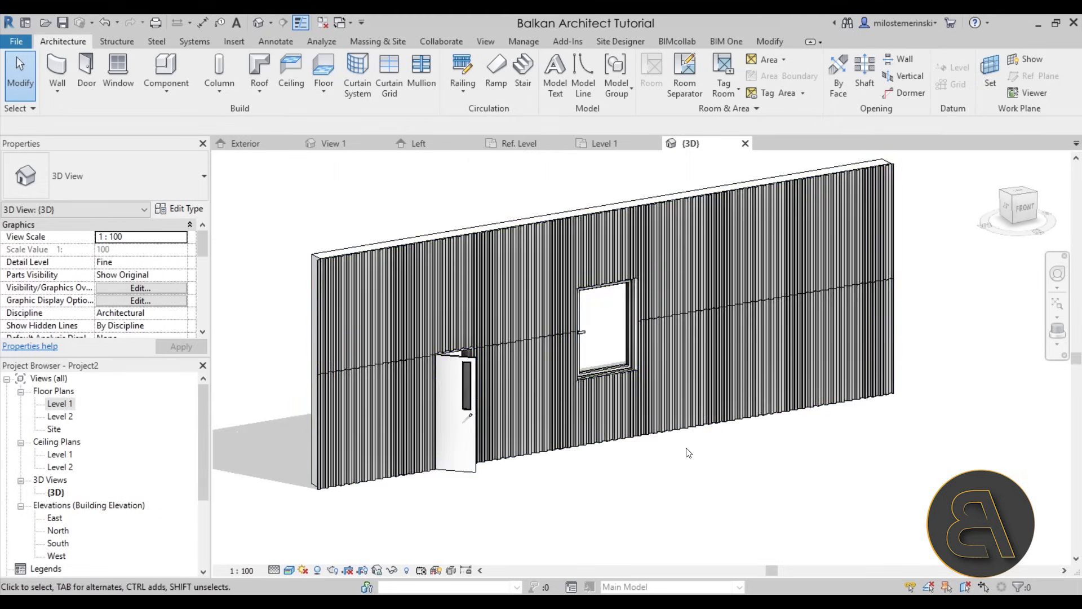
scroll(391, 418, "up", 5)
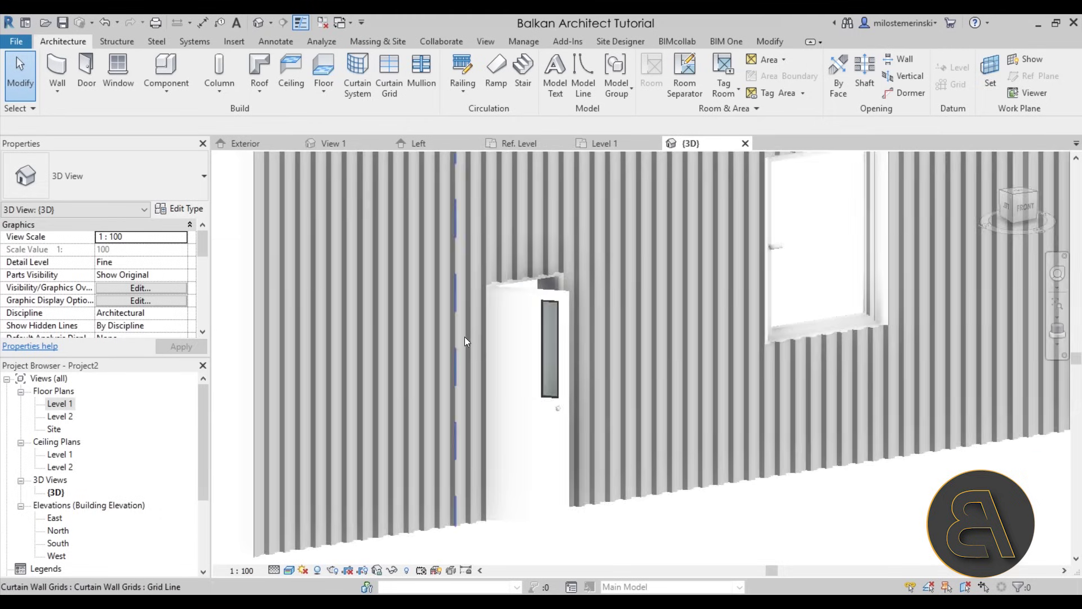
scroll(634, 439, "down", 4)
middle_click_drag(634, 439, 657, 478, "shift")
scroll(617, 392, "up", 6)
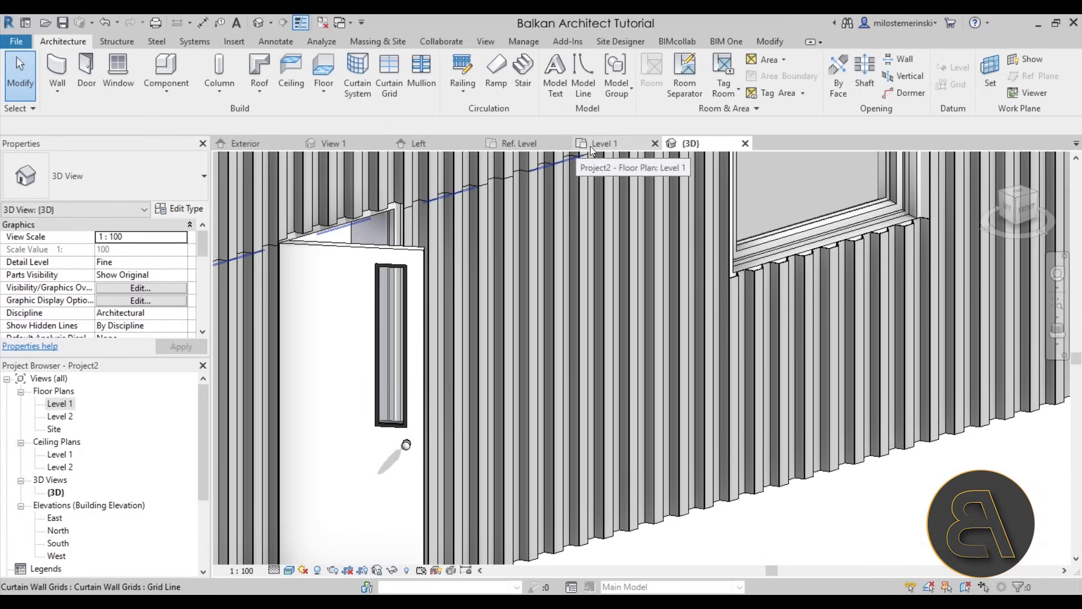
left_click(590, 144)
scroll(505, 321, "up", 4)
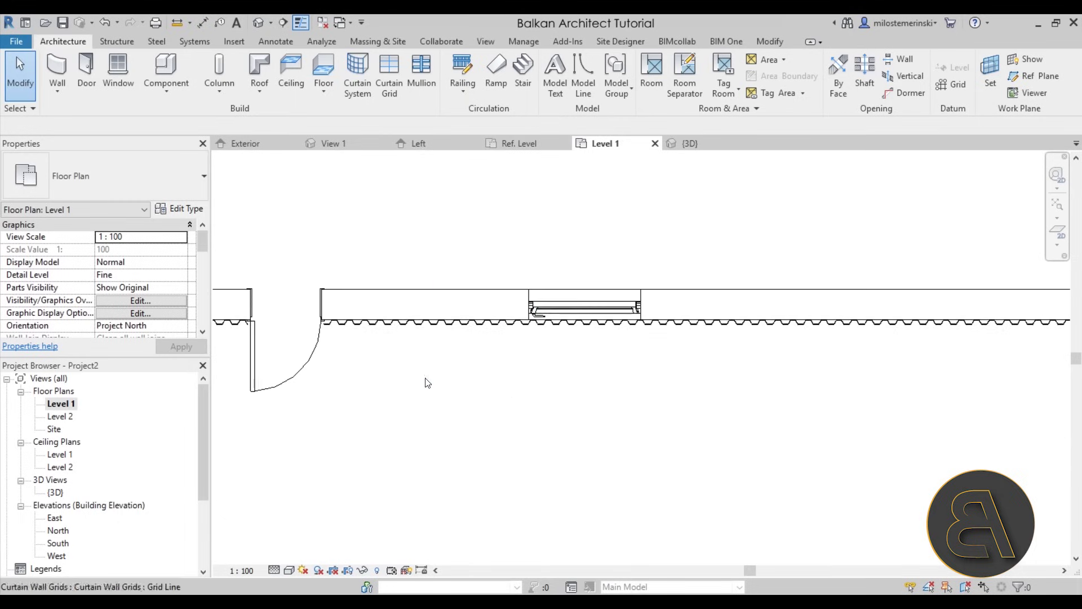
Pan across the door and window in the Level 1 plan, then switch back to {3D}.
middle_click_drag(433, 386, 592, 388)
scroll(592, 366, "up", 3)
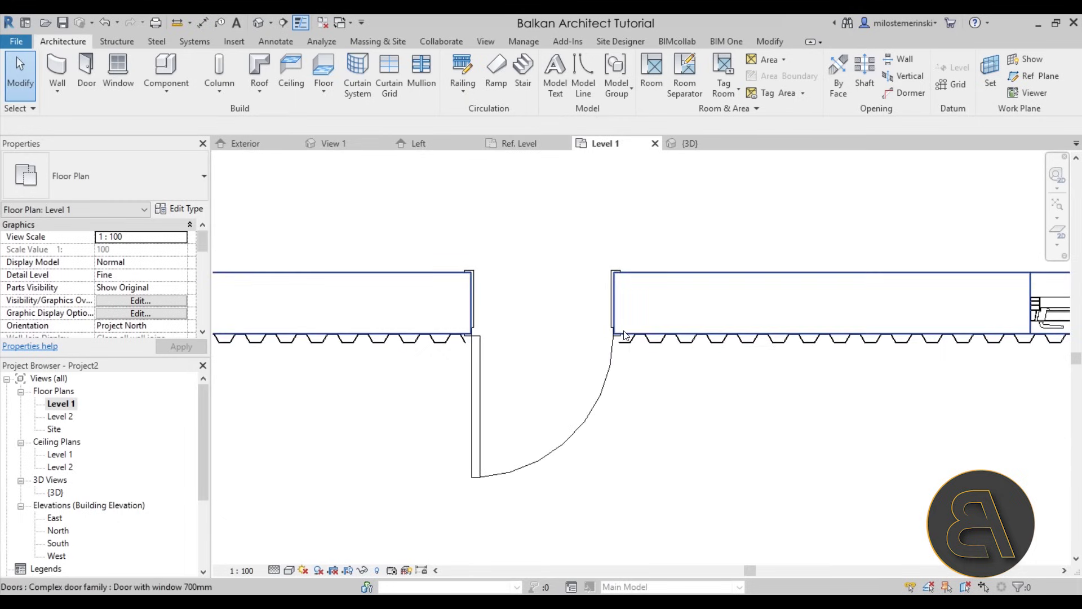
scroll(633, 340, "down", 2)
middle_click_drag(633, 343, 576, 348)
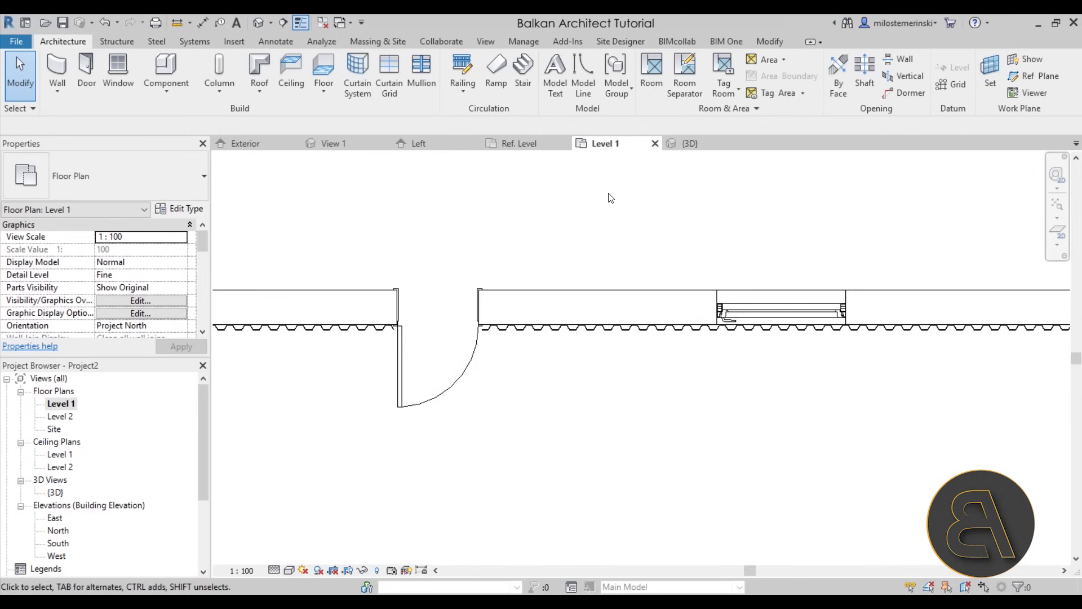
left_click(688, 143)
scroll(648, 366, "down", 3)
scroll(625, 408, "up", 4)
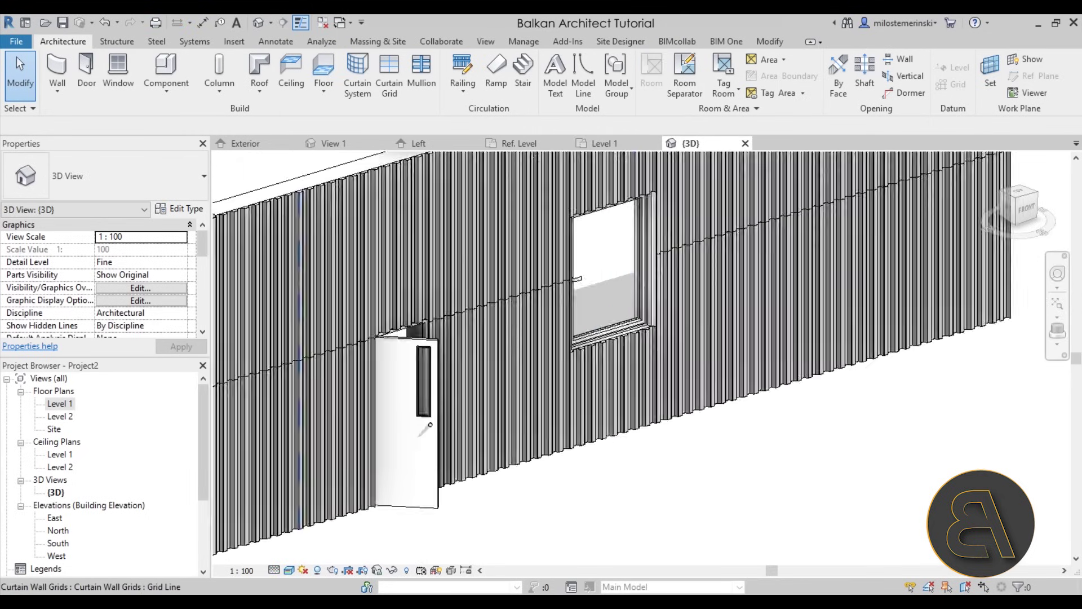